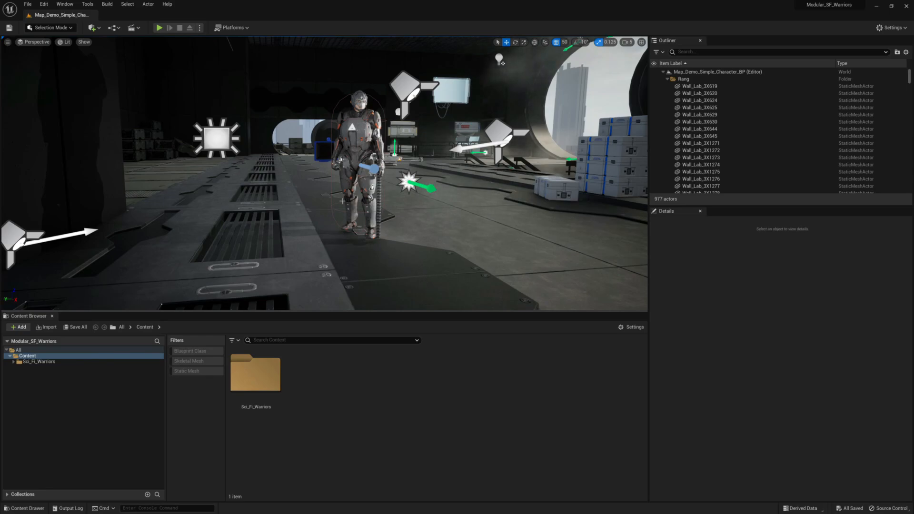
Open Quixel Bridge and display the My MetaHumans collection
left_click(65, 4)
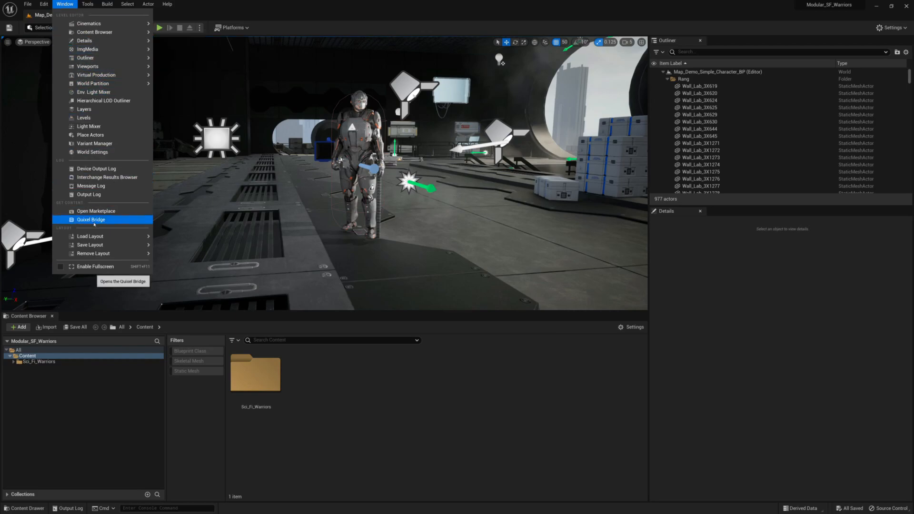
left_click(94, 222)
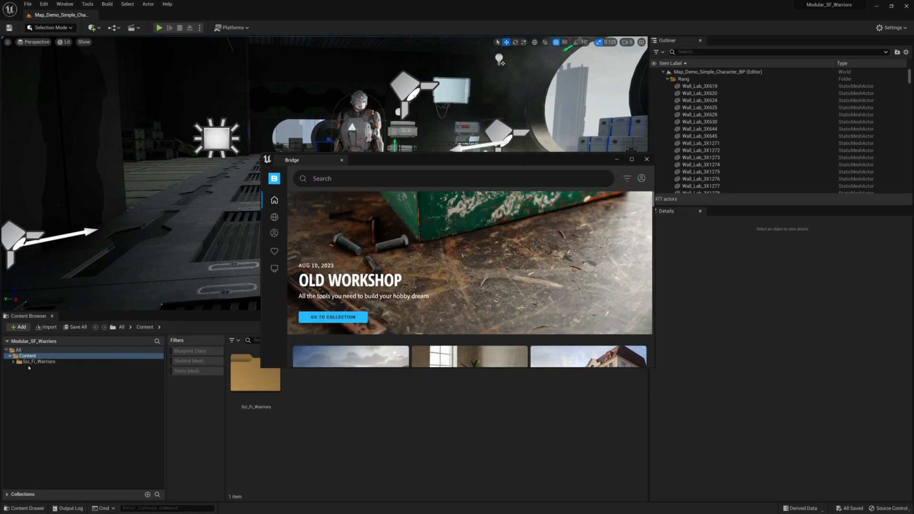
left_click(276, 234)
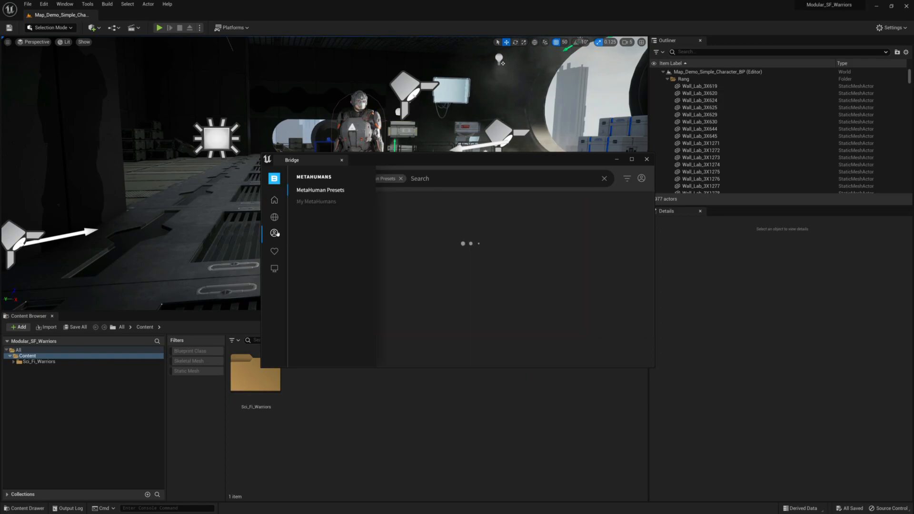
left_click(318, 202)
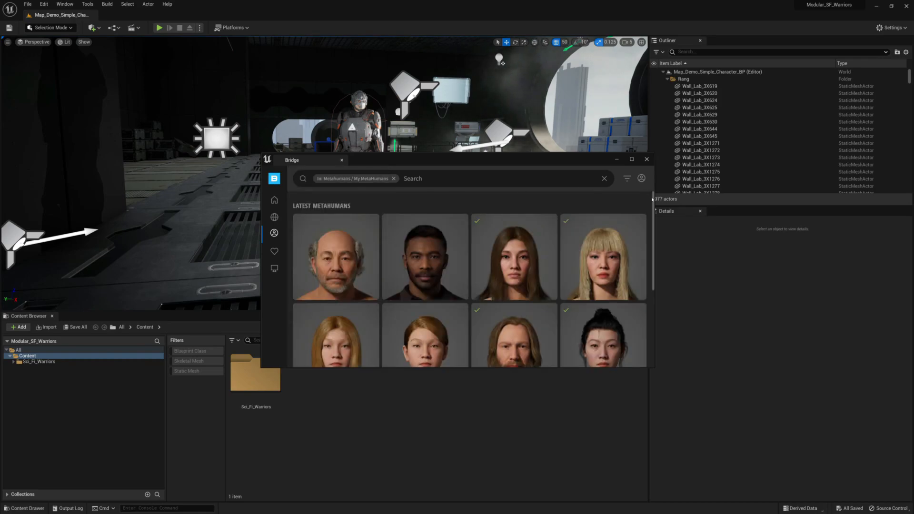
Add the downloaded low-quality Ironside MetaHuman to the project from Bridge and decline the source content import
left_click_drag(654, 200, 649, 275)
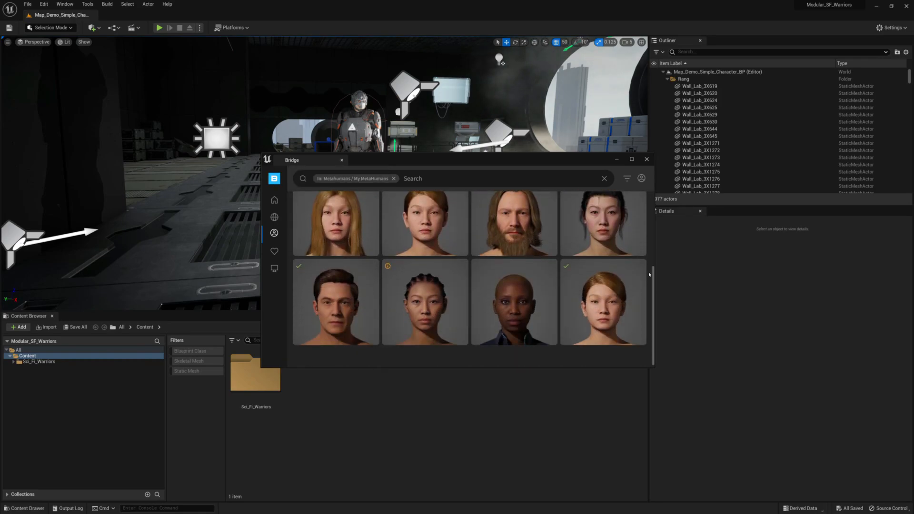
mouse_move(584, 303)
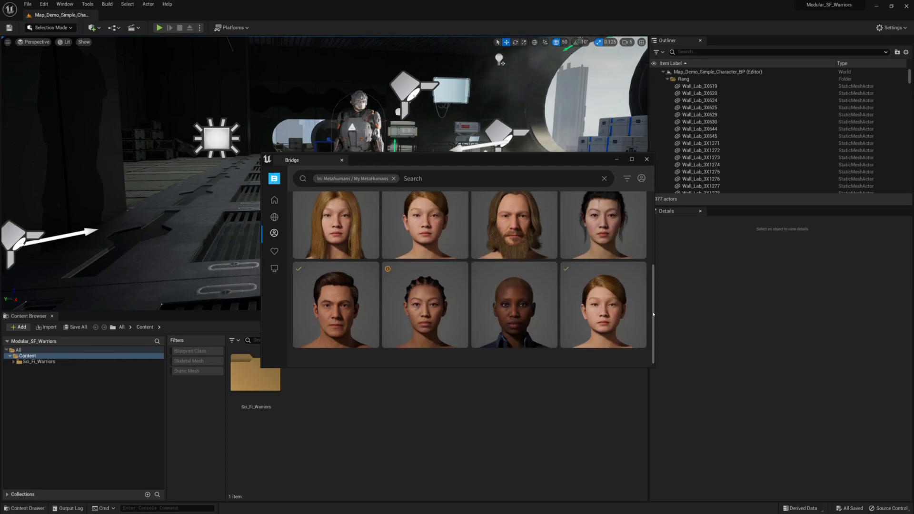
scroll(653, 314, "up", 2)
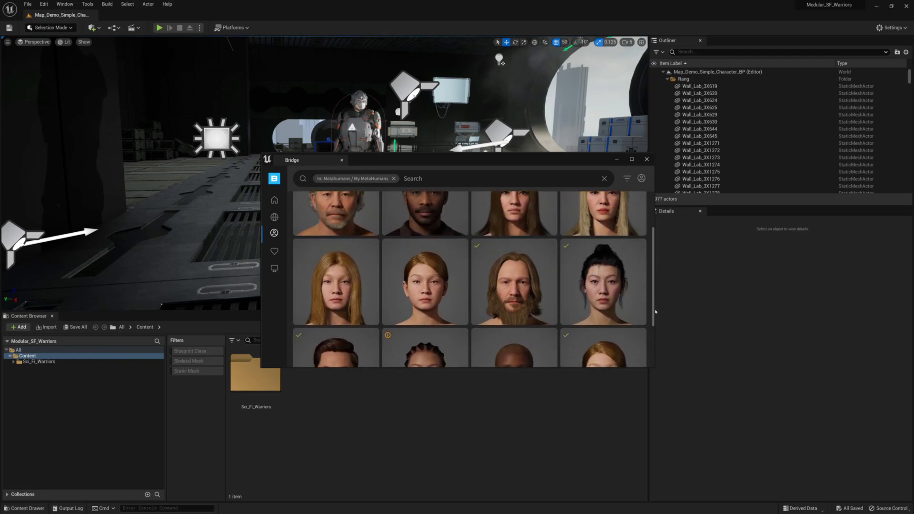
left_click(586, 348)
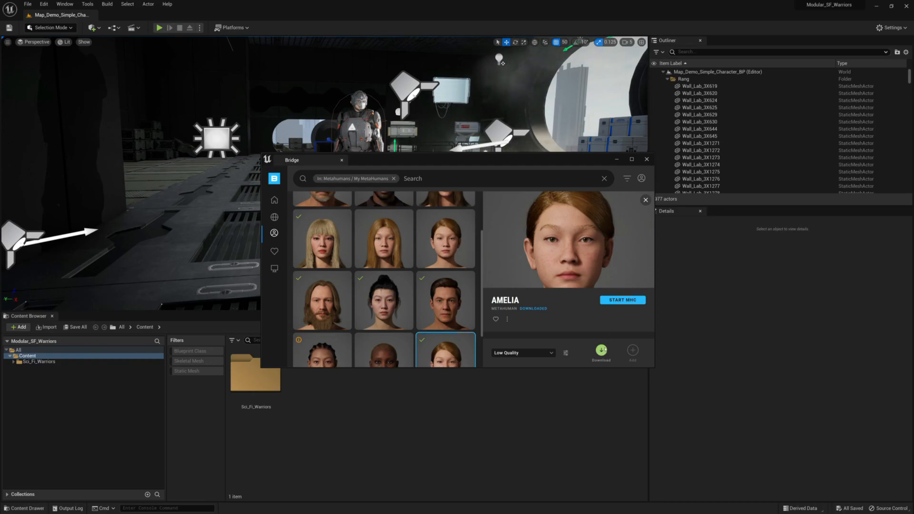
left_click(326, 304)
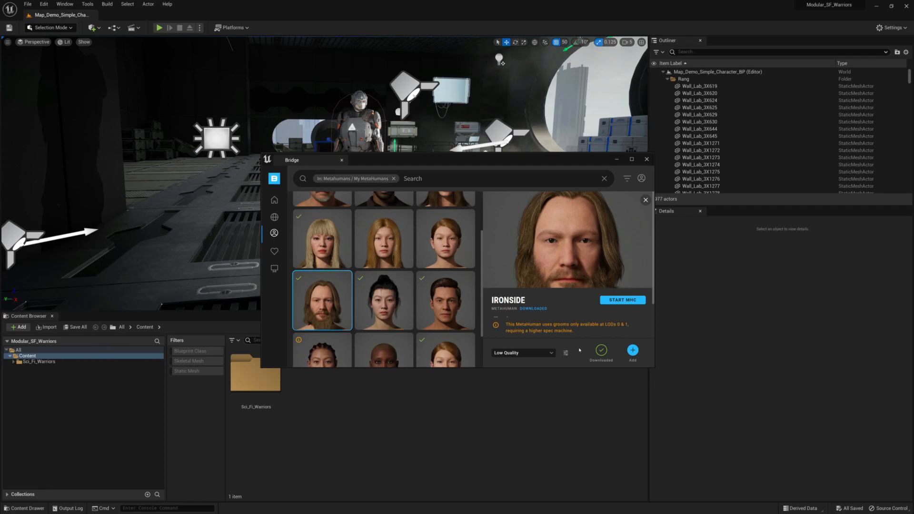
scroll(646, 327, "down", 2)
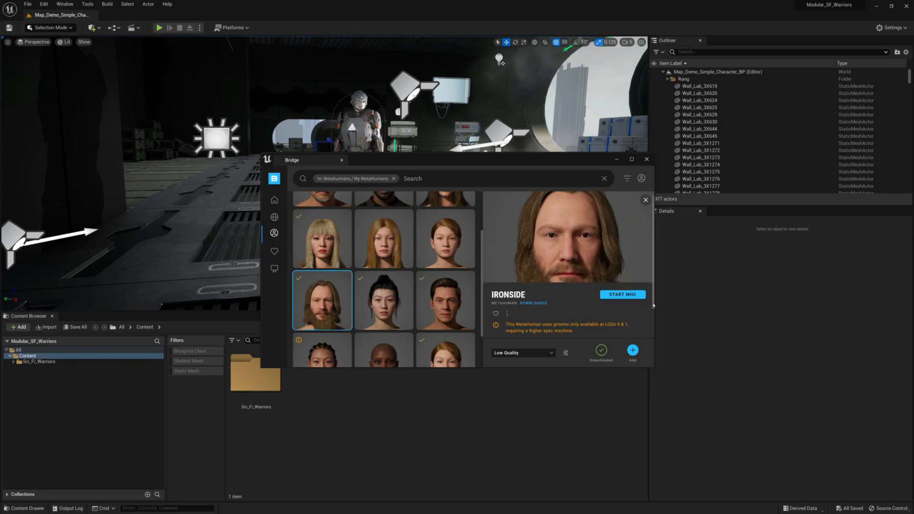
scroll(653, 274, "up", 2)
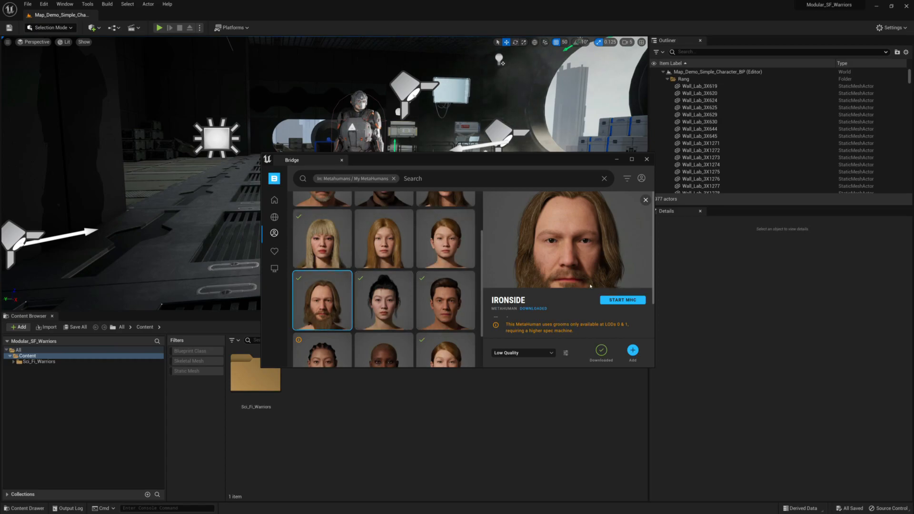
left_click(633, 350)
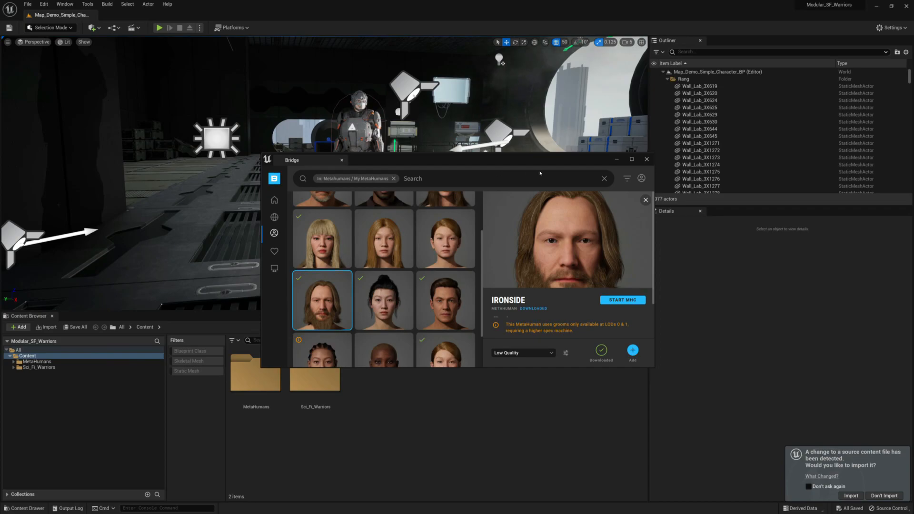
left_click(647, 159)
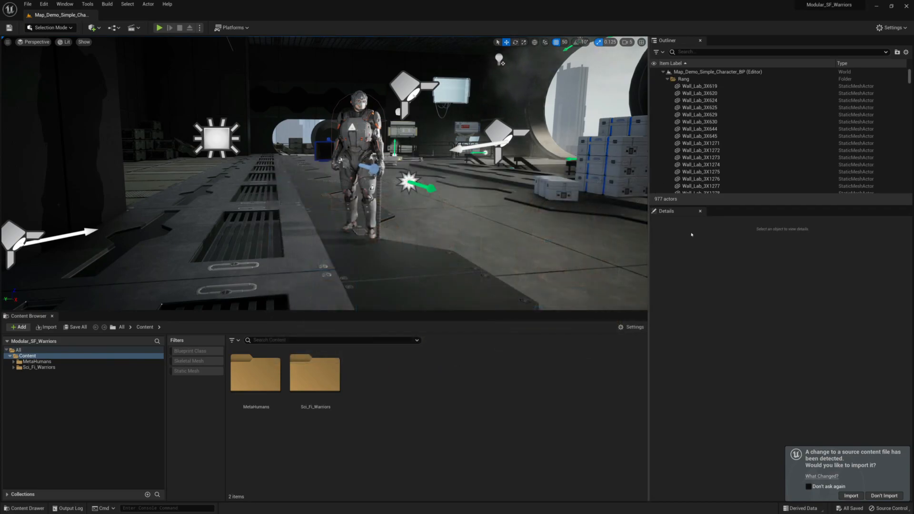
left_click(883, 497)
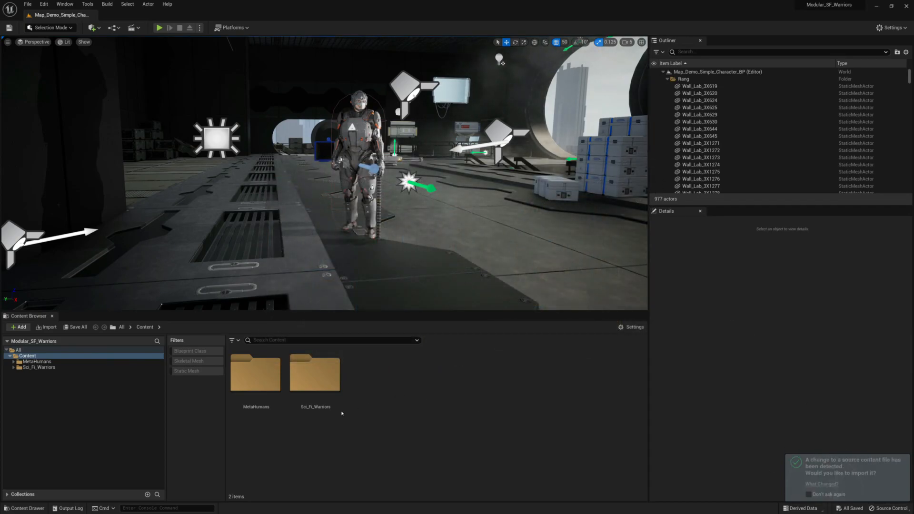
Open the BP_Ironside blueprint from the MetaHumans/Ironside folder in a maximized editor window
left_click(261, 419)
double_click(261, 419)
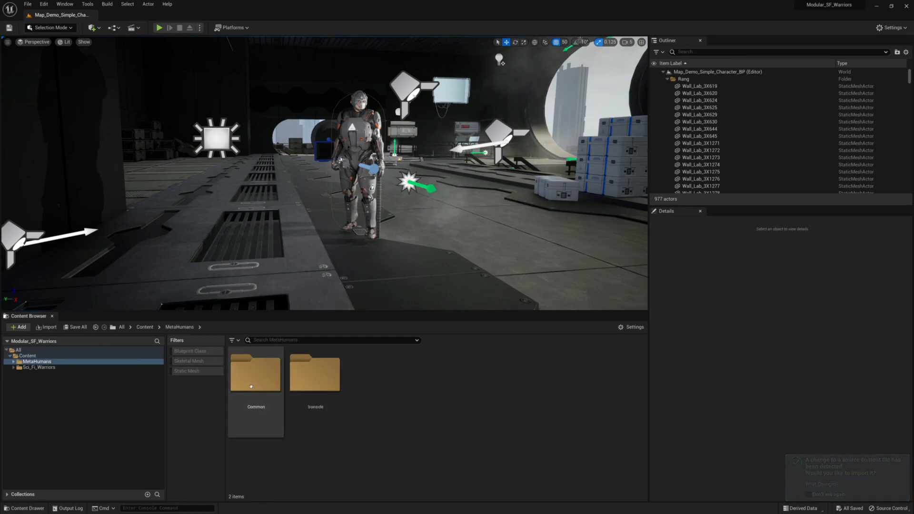
double_click(305, 387)
scroll(641, 457, "down", 2)
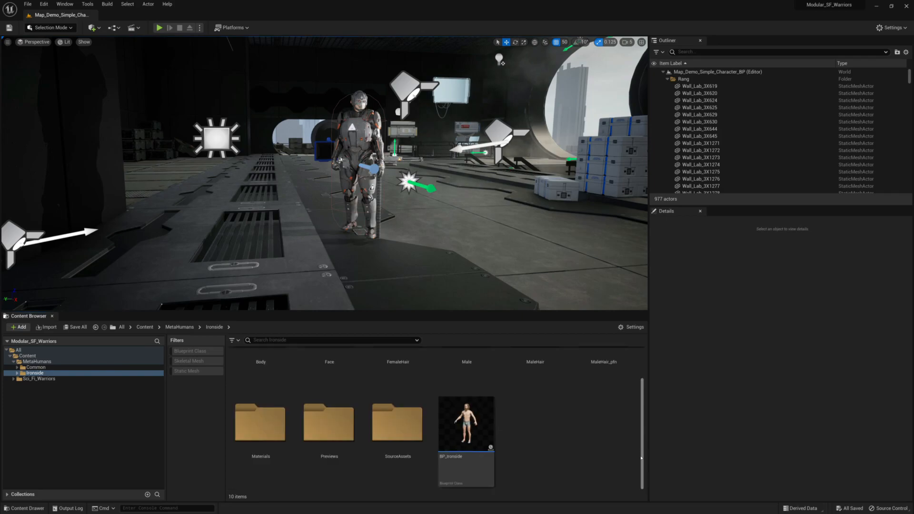
left_click(470, 431)
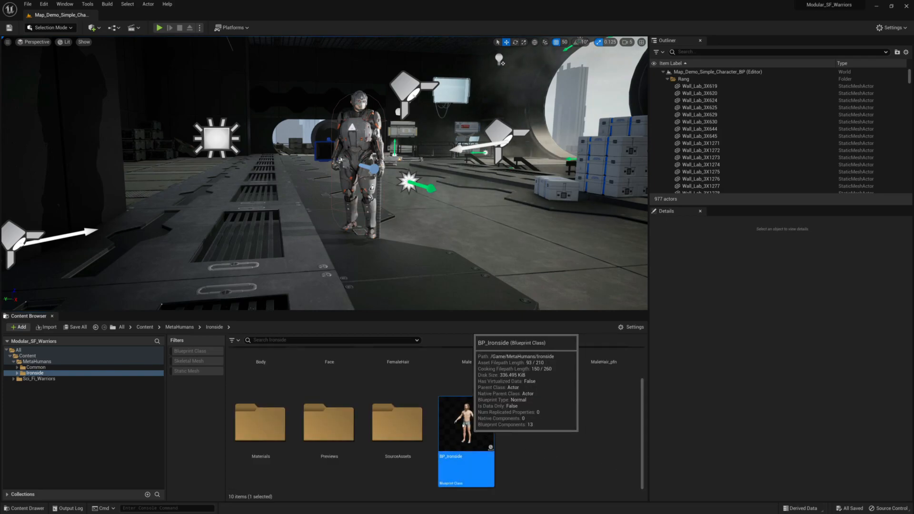
double_click(468, 427)
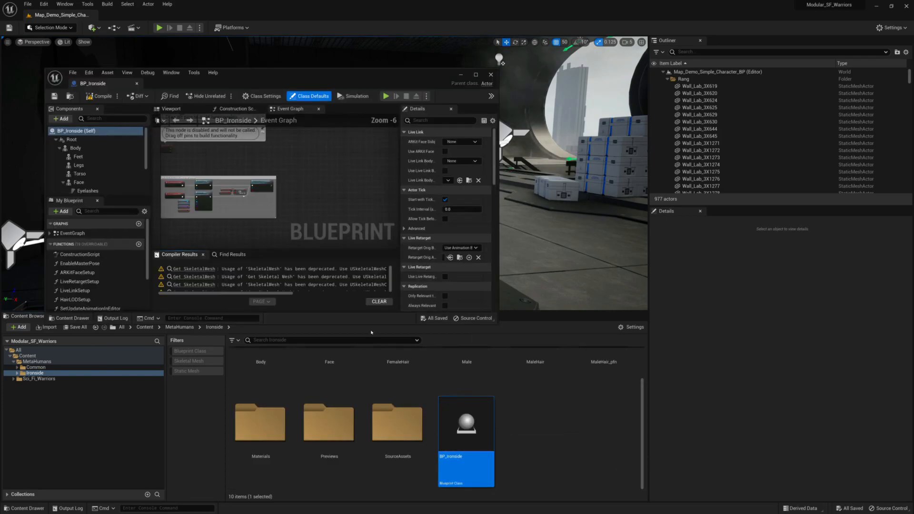
double_click(340, 72)
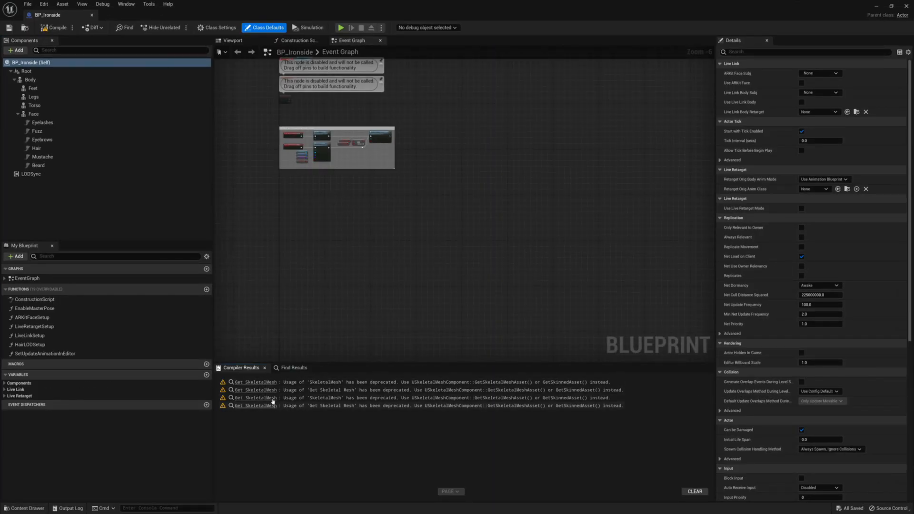
Examine the Ironside character's head and upper body in the blueprint's 3D preview
right_click_drag(375, 259, 444, 347)
left_click(233, 41)
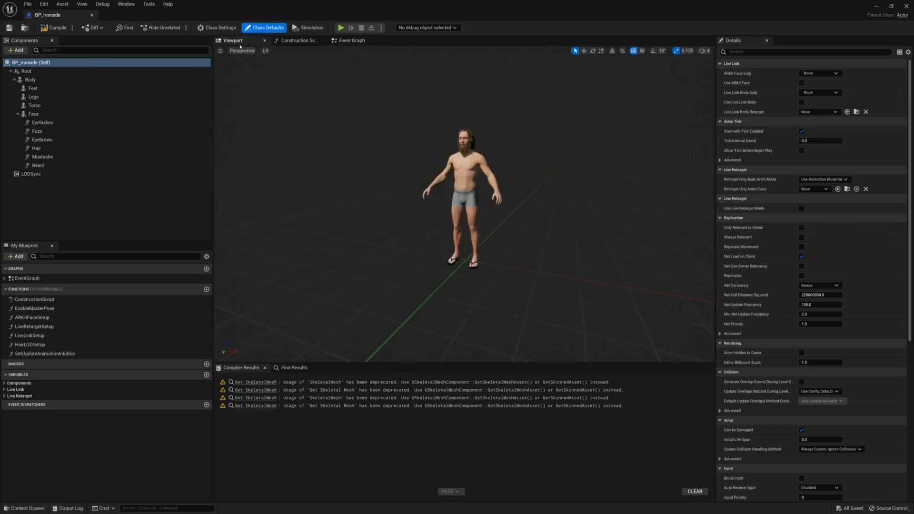
scroll(522, 276, "up", 8)
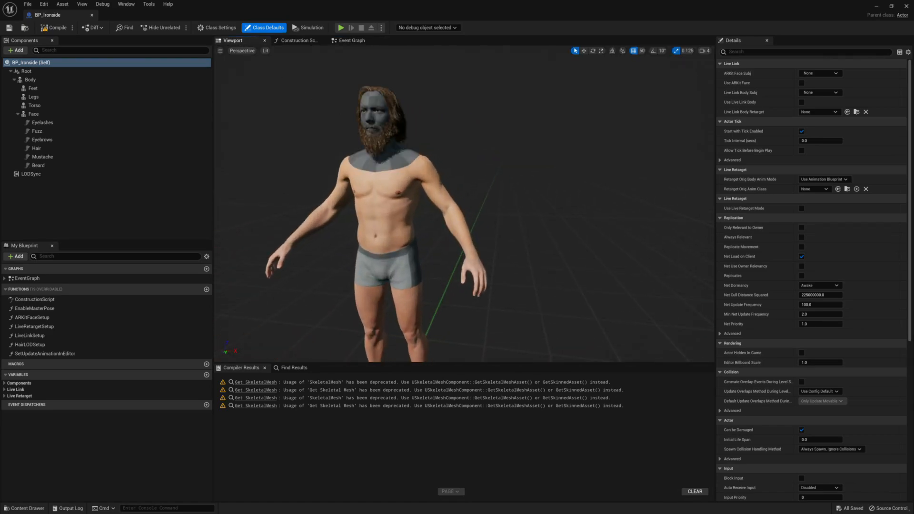
left_click_drag(464, 204, 512, 204)
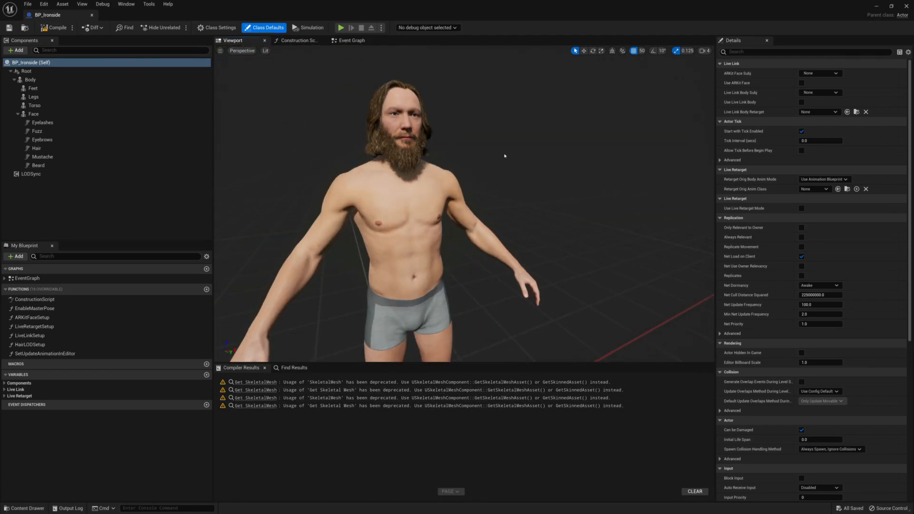
left_click_drag(335, 96, 335, 77)
Shrink the blueprint editor beside the level scene and select the armored warrior character in the level
left_click_drag(371, 2, 600, 125)
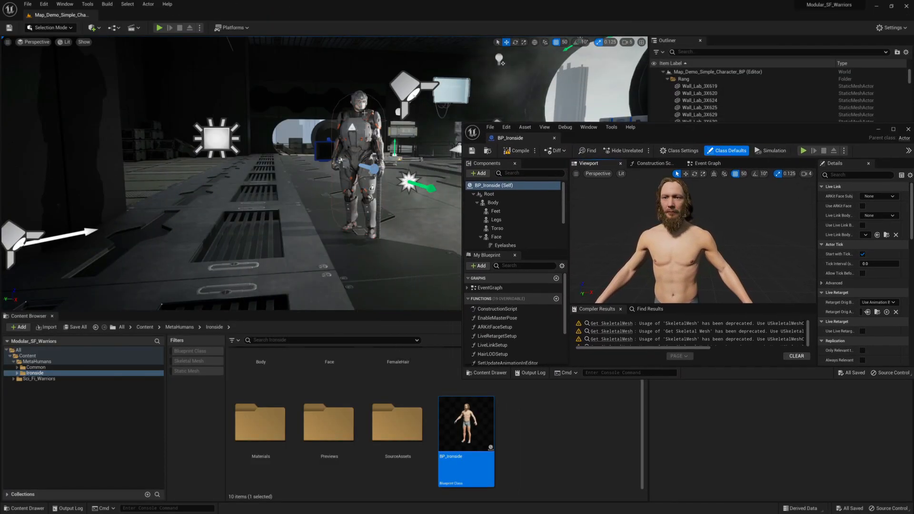
left_click(358, 152)
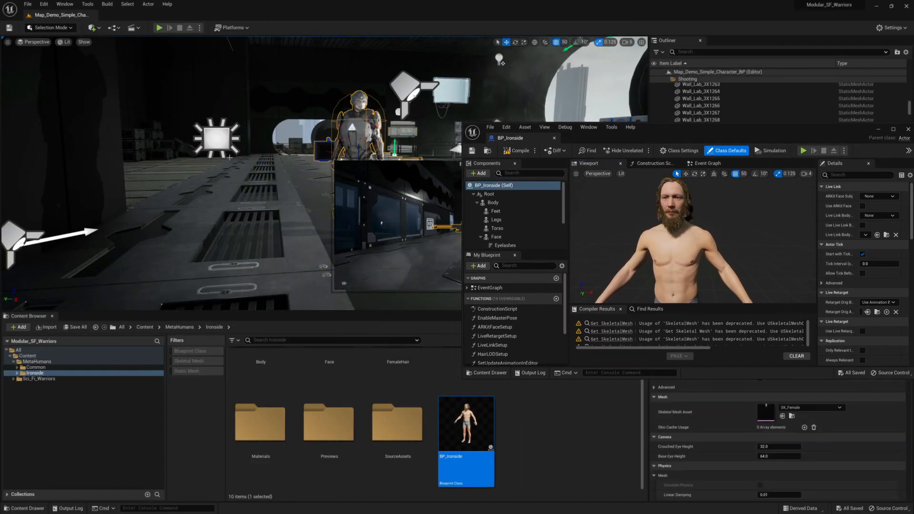
key("f")
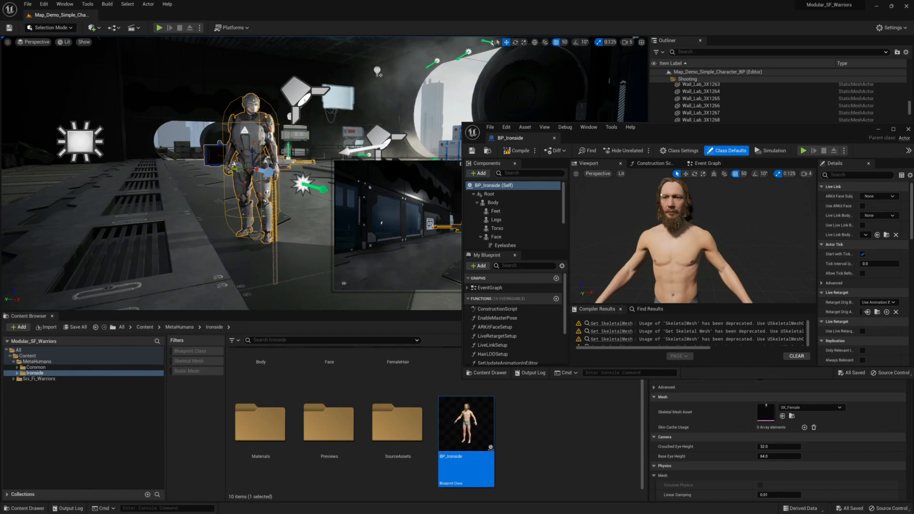
Review the Feet component and the Event Graph of the BP_Ironside blueprint
left_click(498, 211)
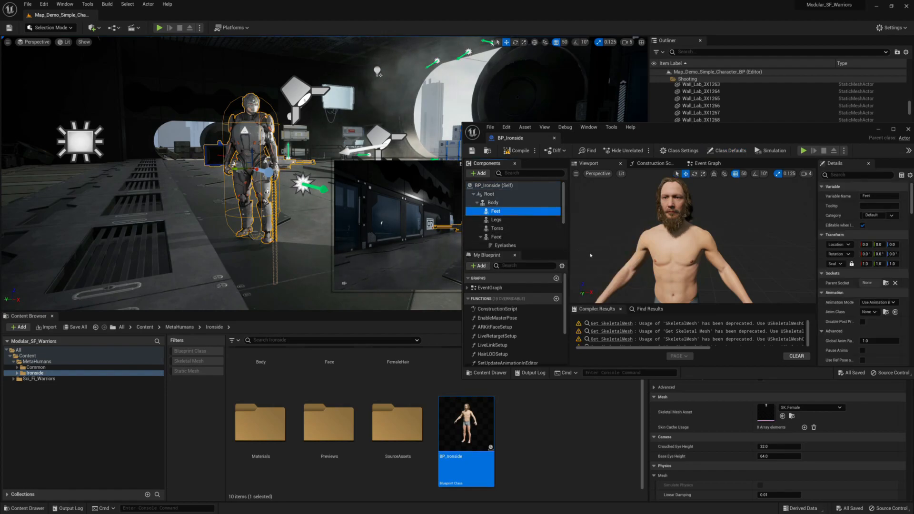
left_click(707, 163)
right_click_drag(678, 225, 644, 206)
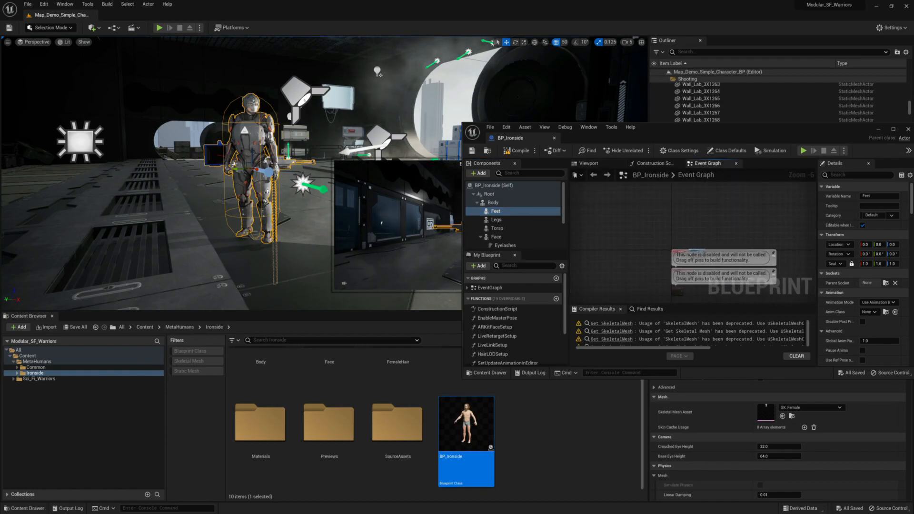
Locate the armored warrior's blueprint asset in the project content from its instance in the level
scroll(235, 188, "up", 4)
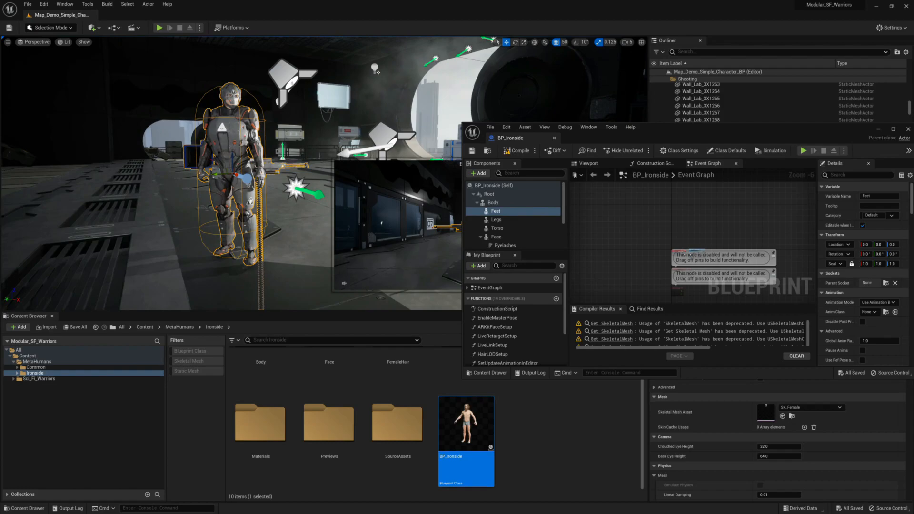
right_click(236, 146)
left_click(267, 157)
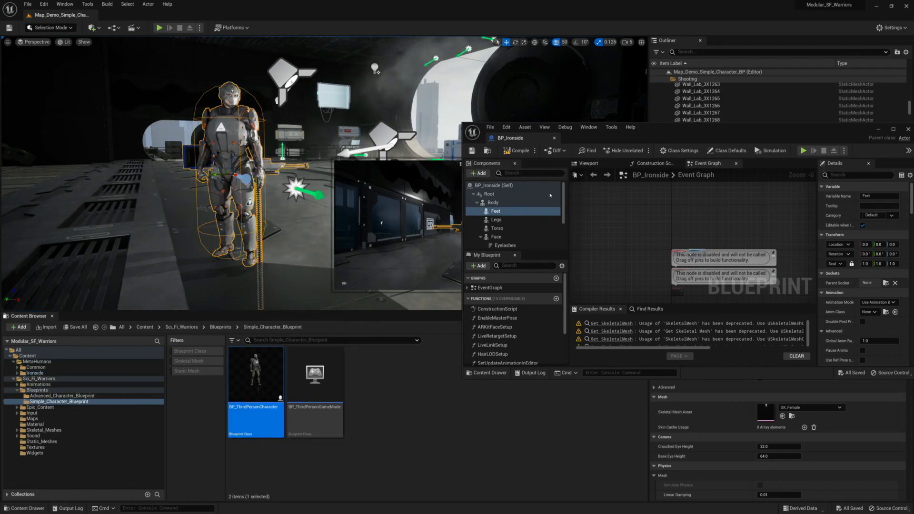
Return to the Ironside preview and inspect the Legs and Torso components, ending with Feet selected
left_click(590, 163)
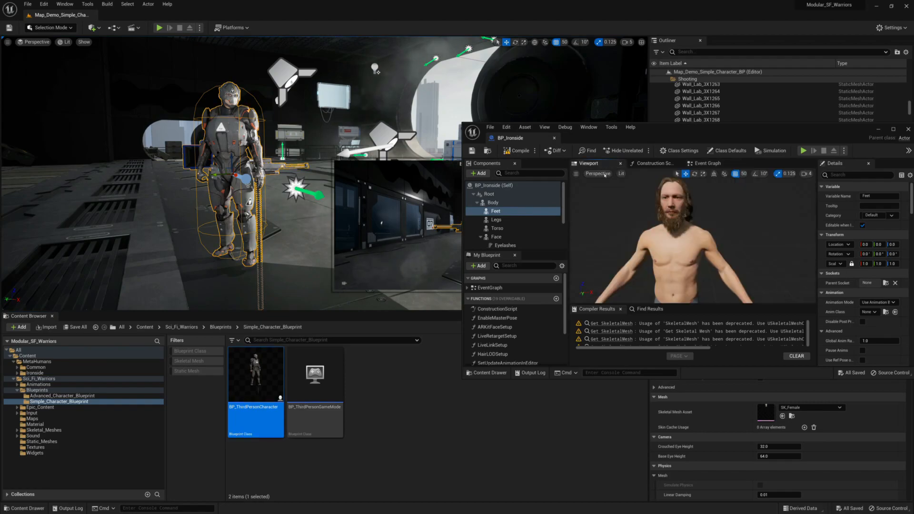
scroll(686, 235, "down", 5)
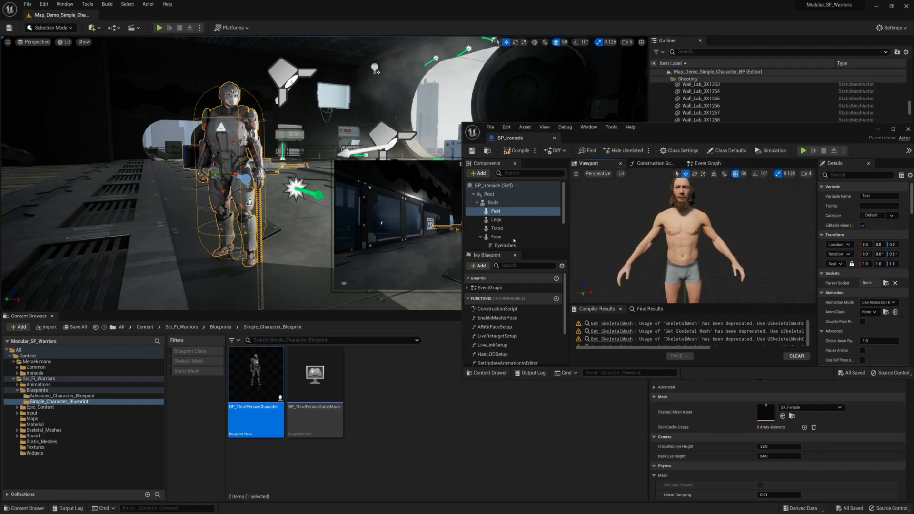
left_click(498, 220)
left_click(497, 228)
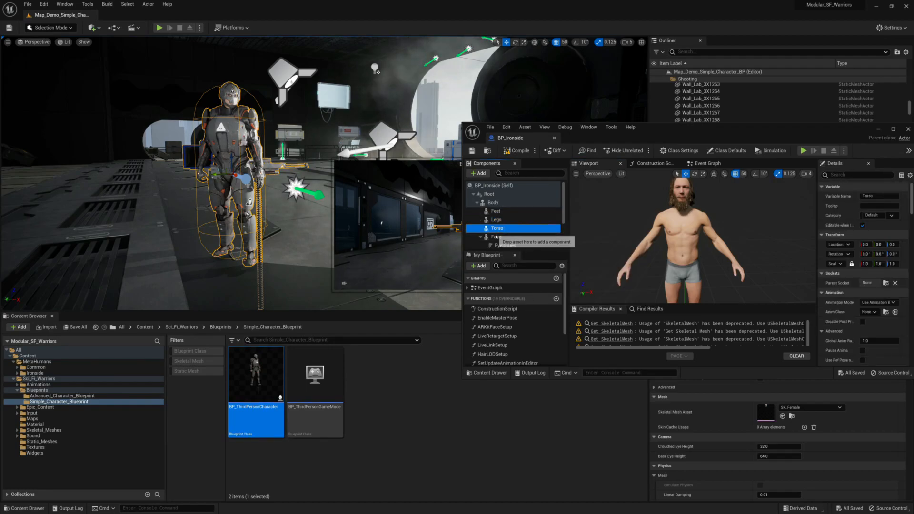
left_click(498, 213)
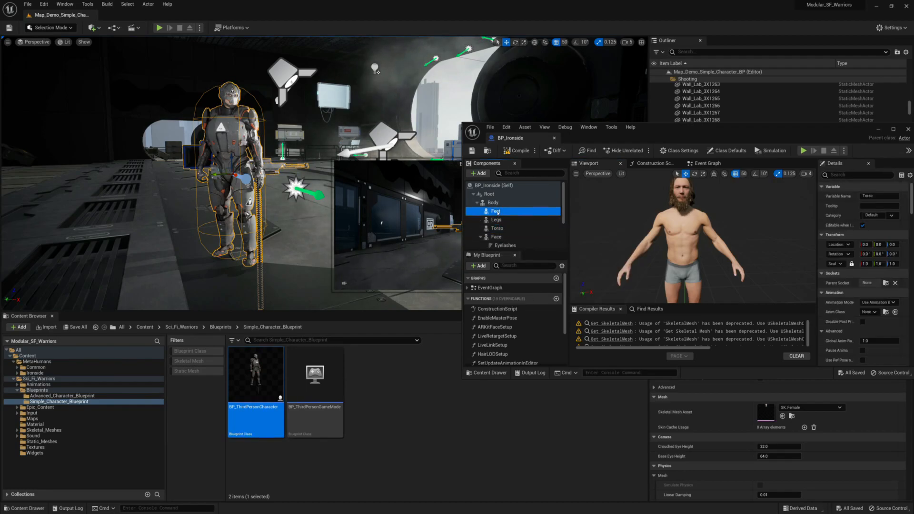
Open the UE5_Skeleton folder in Sci_Fi_Warriors/Skeletal_Meshes to browse the modular character meshes
left_click(40, 431)
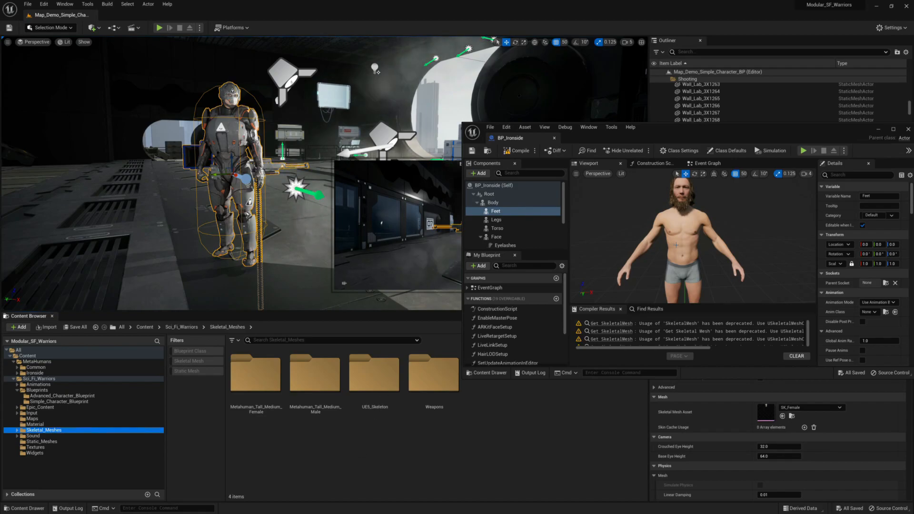
double_click(380, 407)
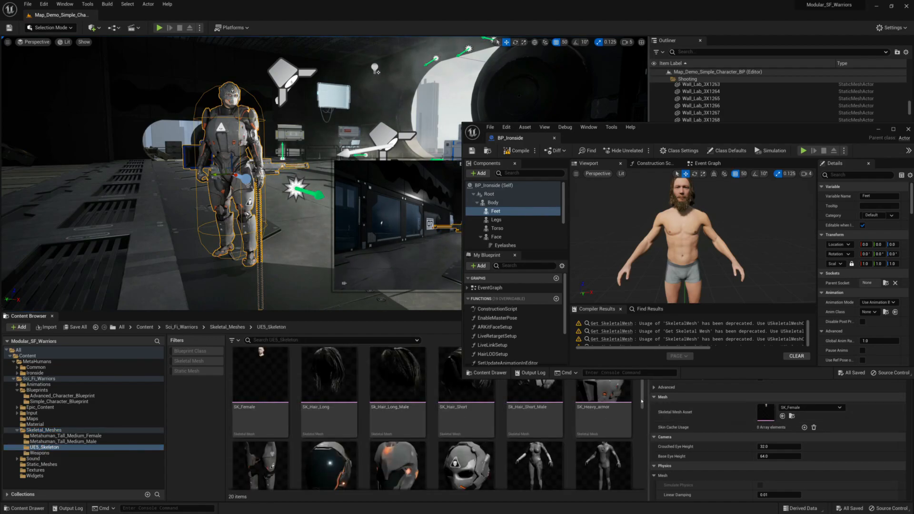
Assign the SK_Heavy_Legs_Check mesh to the Legs component of BP_Ironside
mouse_move(643, 402)
left_mouse_down()
mouse_move(639, 452)
mouse_move(640, 407)
mouse_move(640, 416)
left_mouse_up()
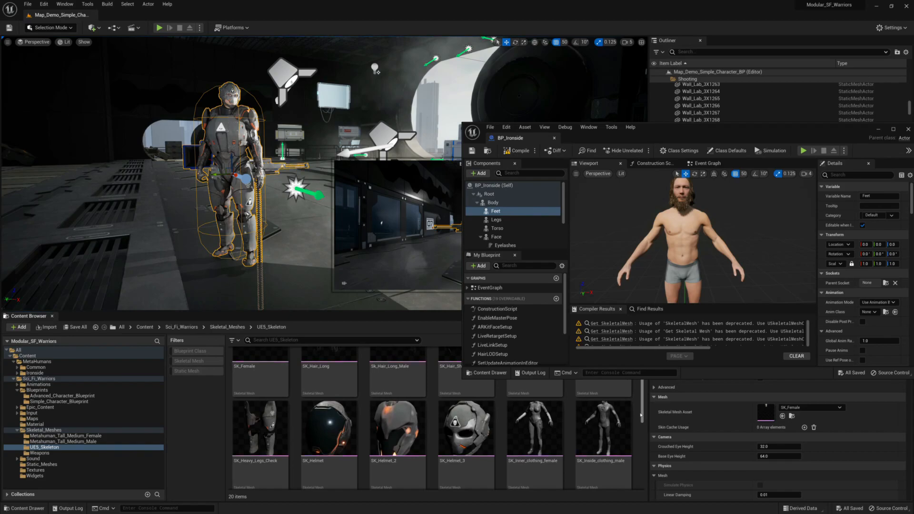
left_click(496, 220)
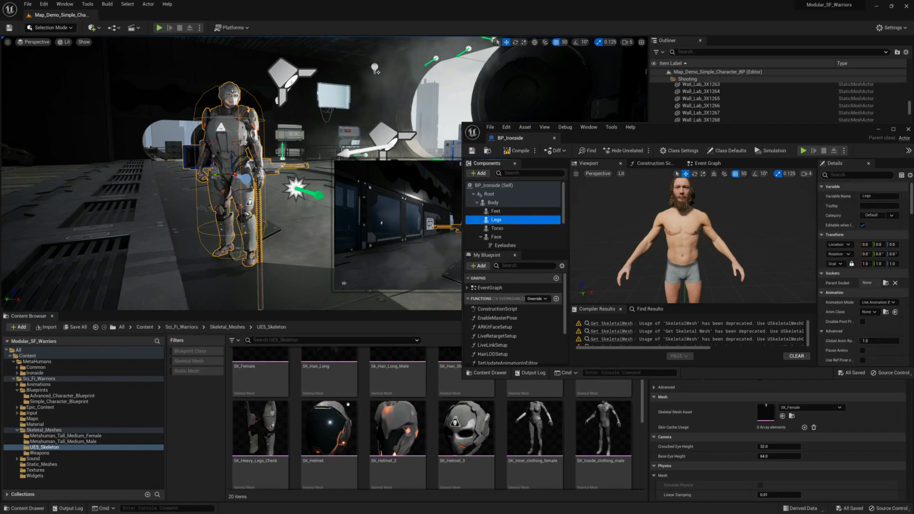
left_click(274, 430)
left_click_drag(737, 140, 605, 104)
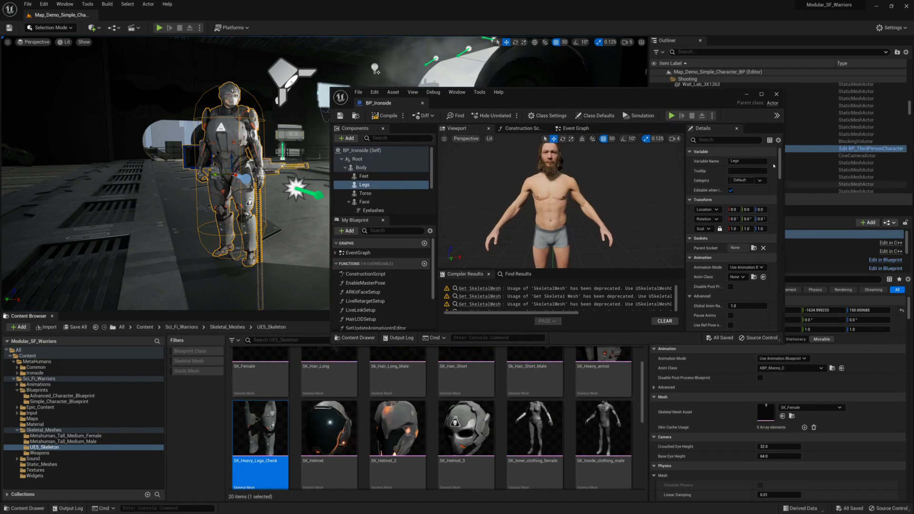
left_click_drag(780, 166, 780, 182)
left_click(753, 209)
mouse_move(619, 205)
right_mouse_down()
mouse_move(618, 266)
mouse_move(616, 210)
right_mouse_up()
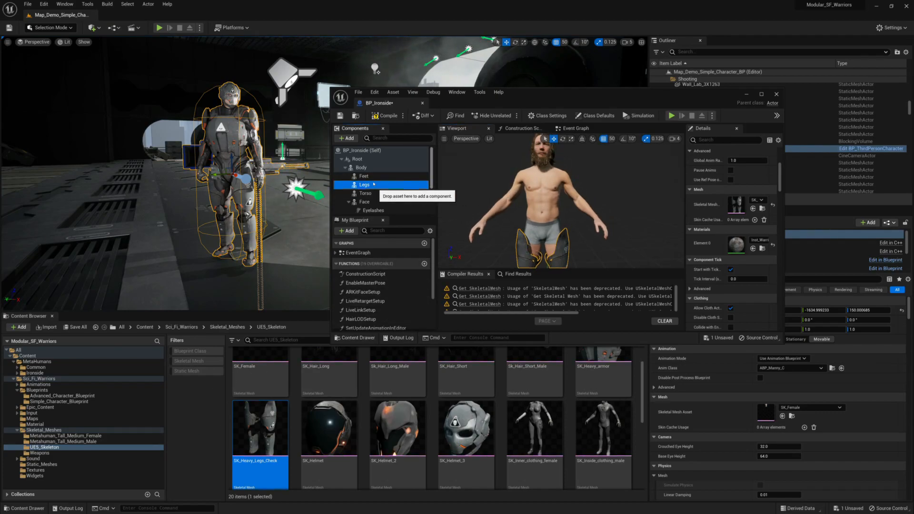
Assign the SK_Manny_Male_Base mesh to the Body component and reset its Element 0 material to default
left_click(361, 168)
left_click_drag(641, 412, 643, 474)
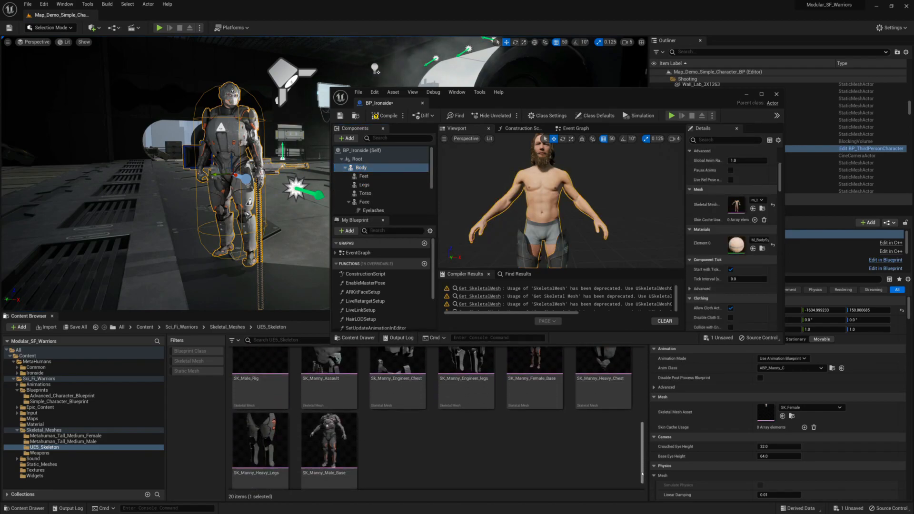
left_click(347, 479)
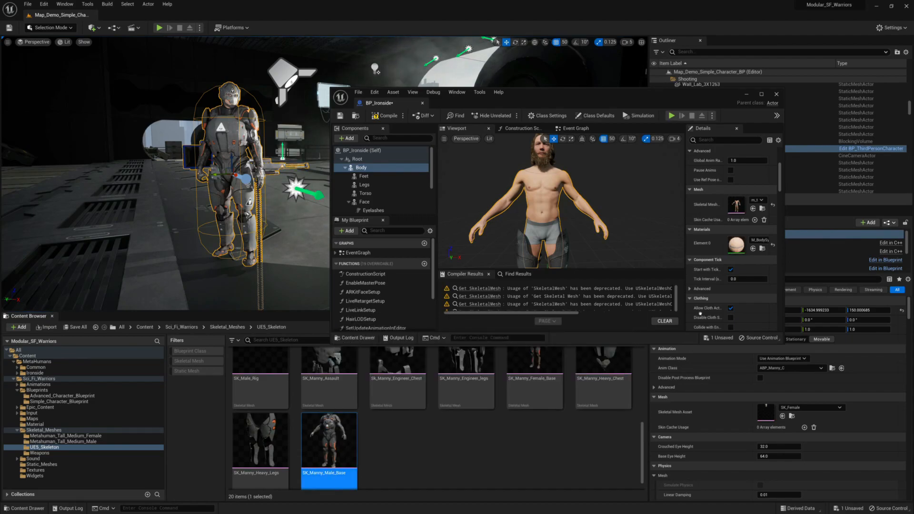
left_click(754, 208)
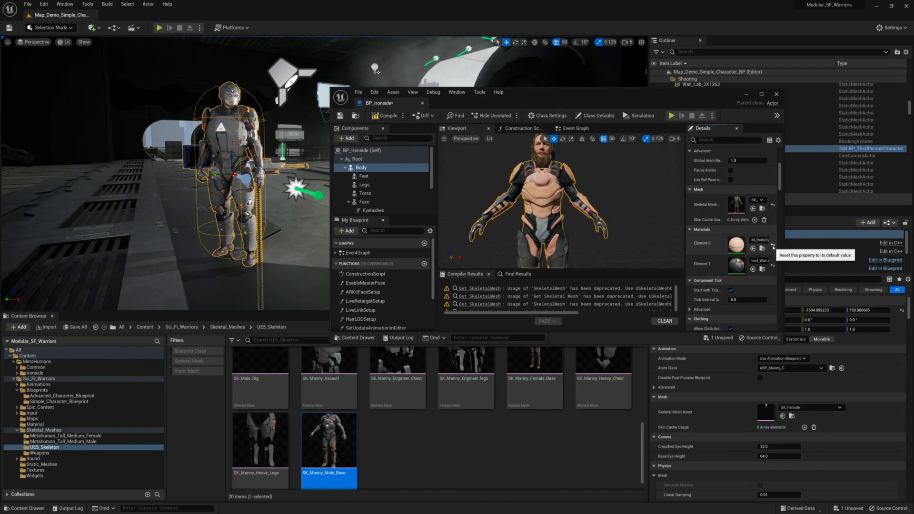
left_click(773, 245)
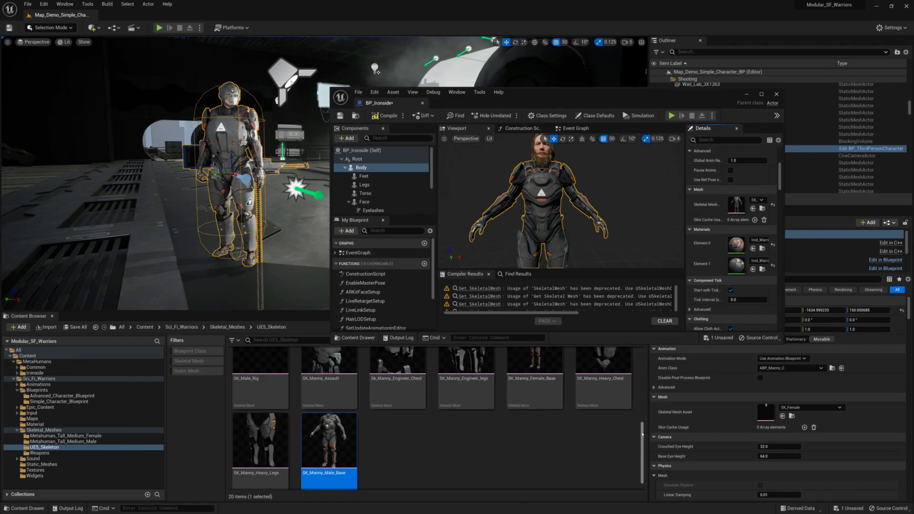
Assign the SK_Manny_Heavy_Chest mesh to the Torso component
left_click(603, 381)
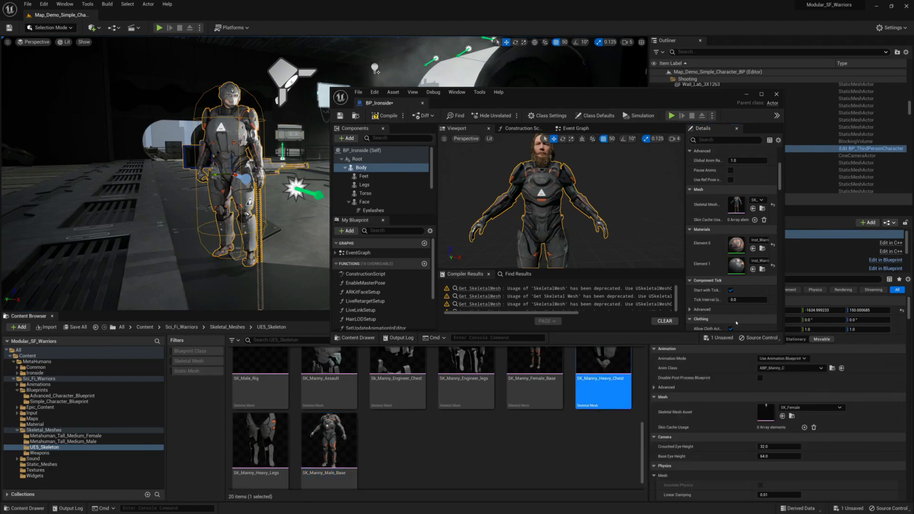
left_click(366, 193)
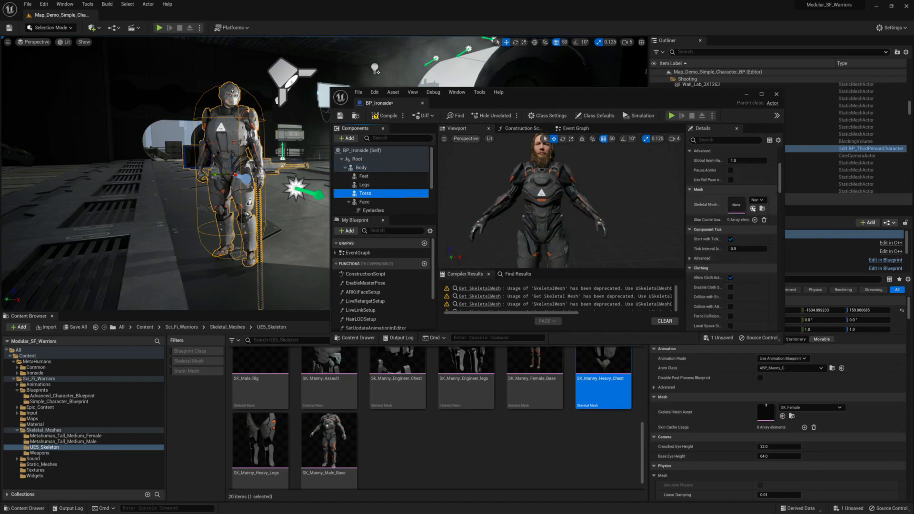
left_click(753, 208)
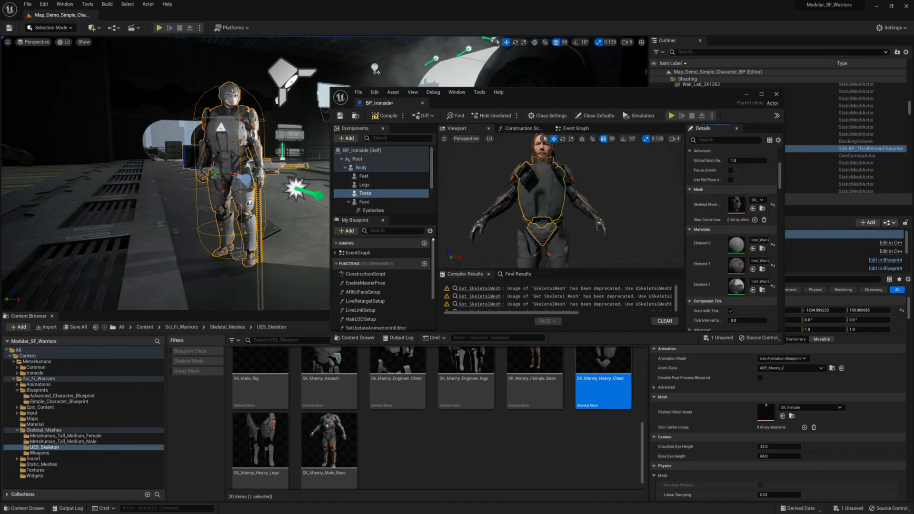
Assign the SK_Helmet_3 mesh to the Feet component and reset its Element 0 material to default
left_click(367, 177)
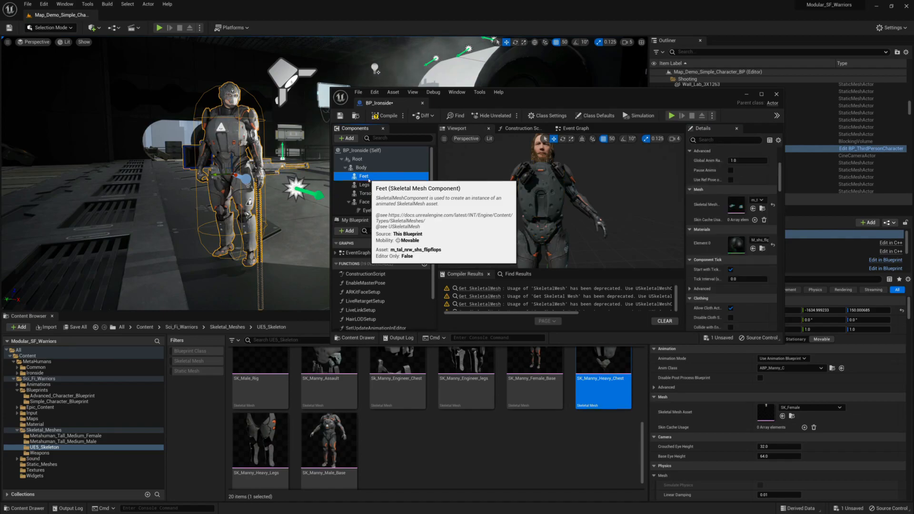
middle_click_drag(538, 196, 538, 267)
left_click_drag(561, 219, 564, 202)
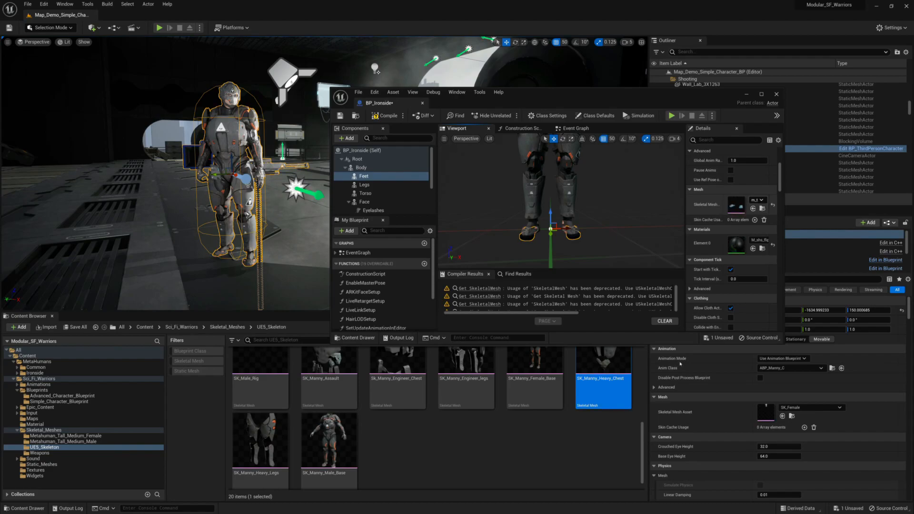
left_click_drag(642, 436, 644, 384)
left_click(467, 410)
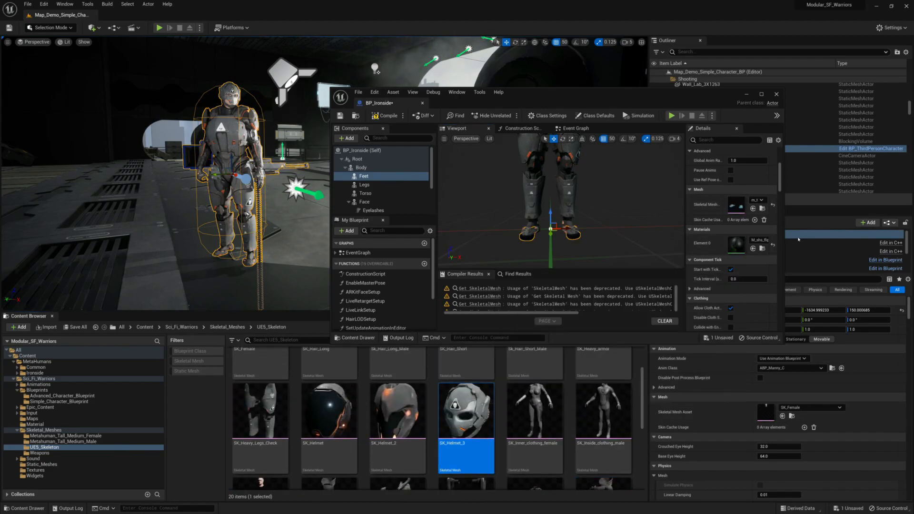
left_click(753, 209)
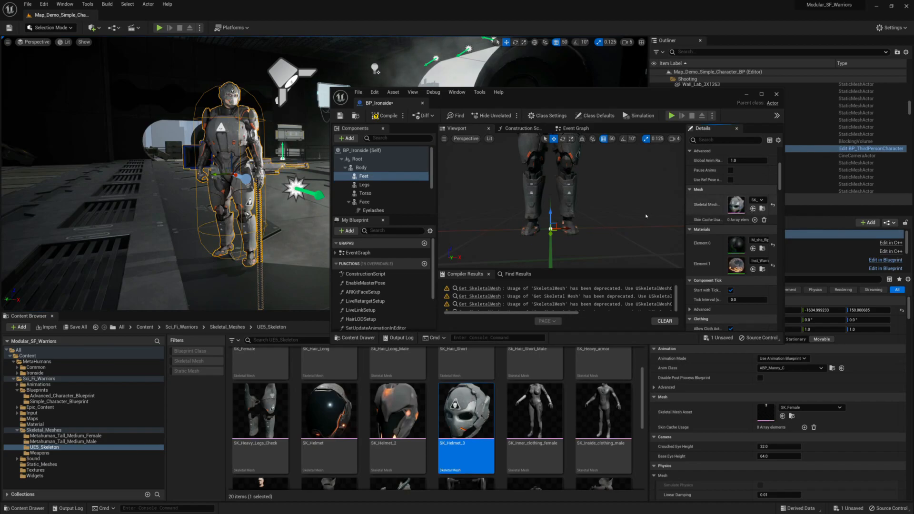
middle_click_drag(561, 238, 564, 153)
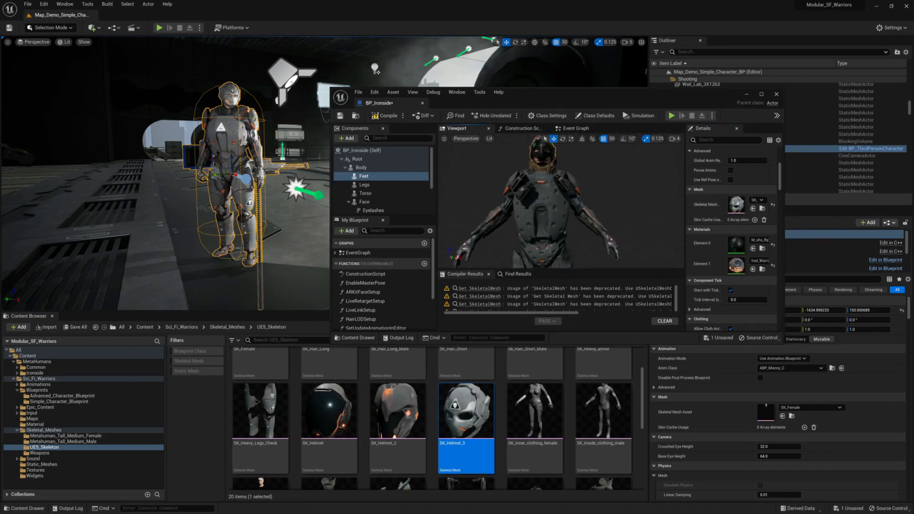
mouse_move(561, 204)
right_mouse_down()
mouse_move(585, 211)
mouse_move(571, 181)
mouse_move(547, 189)
mouse_move(553, 200)
right_mouse_up()
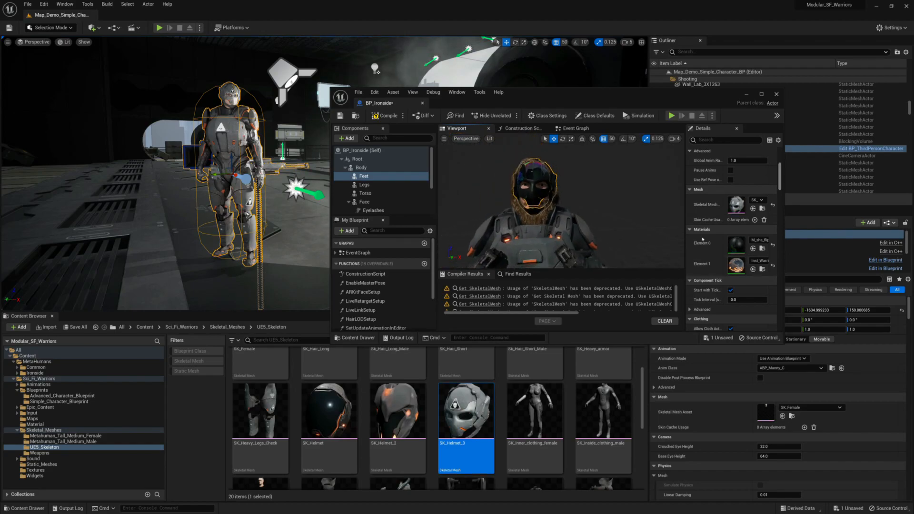
left_click(773, 245)
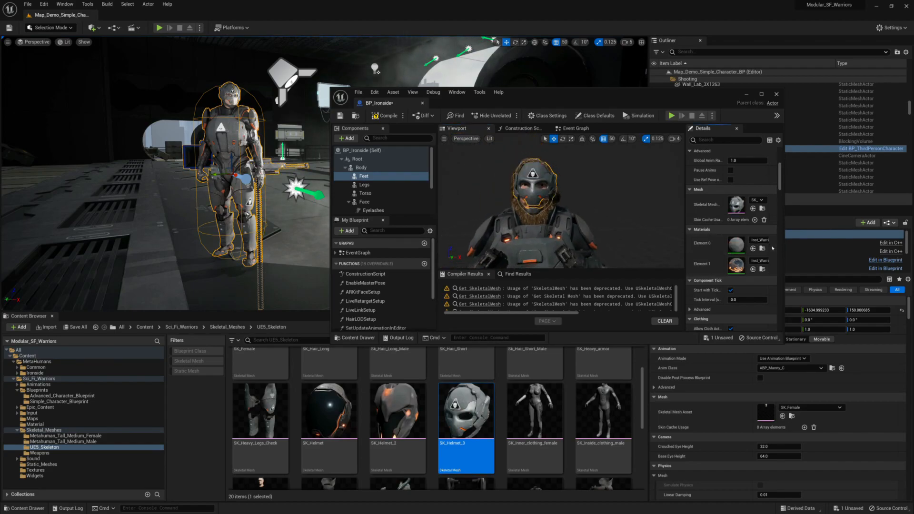
left_click(605, 208)
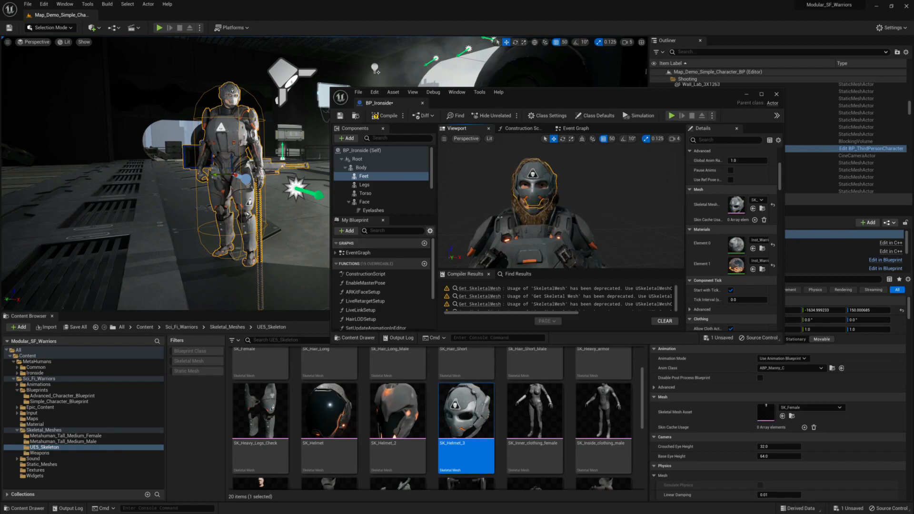
Turn off Visible for the Hair and Beard components so they do not poke through the helmet
left_click(533, 200)
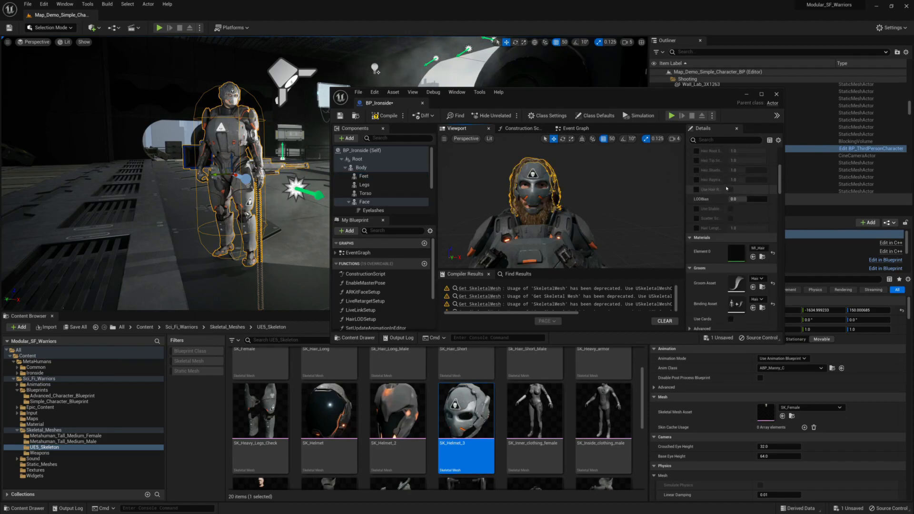
left_click(719, 140)
type("visi")
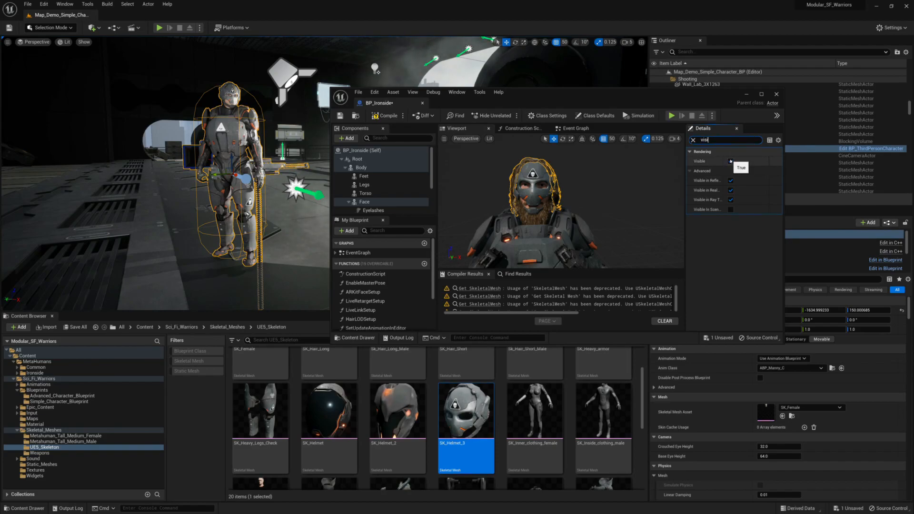
left_click(731, 162)
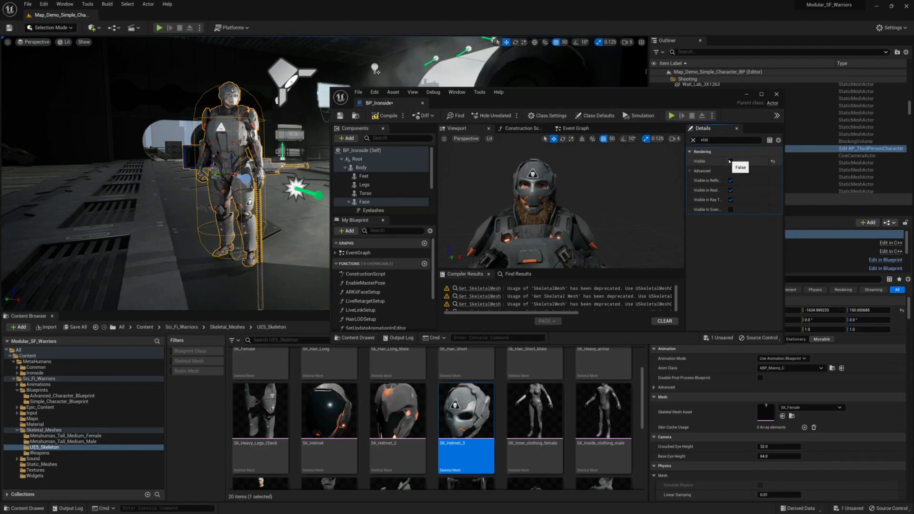
left_click(531, 214)
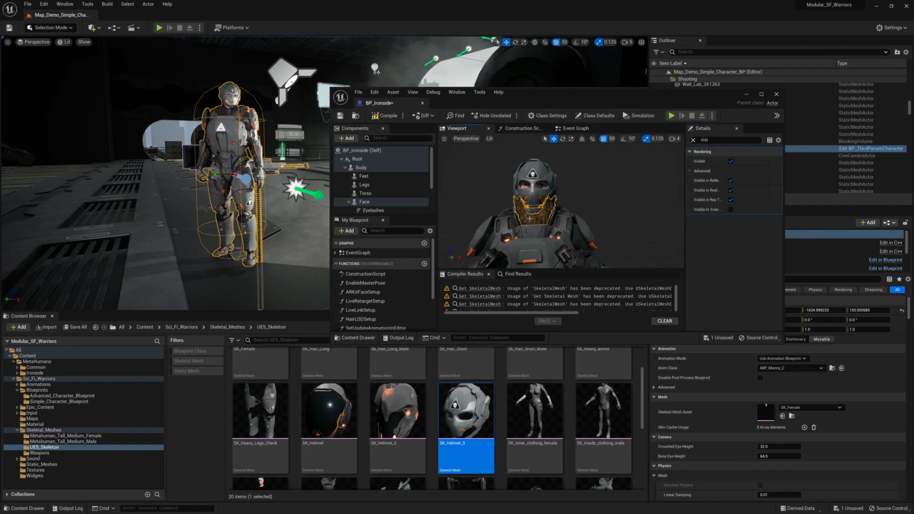
left_click(731, 162)
Inspect the armored Ironside character in the enlarged preview, then view it beside the level and project content
double_click(629, 102)
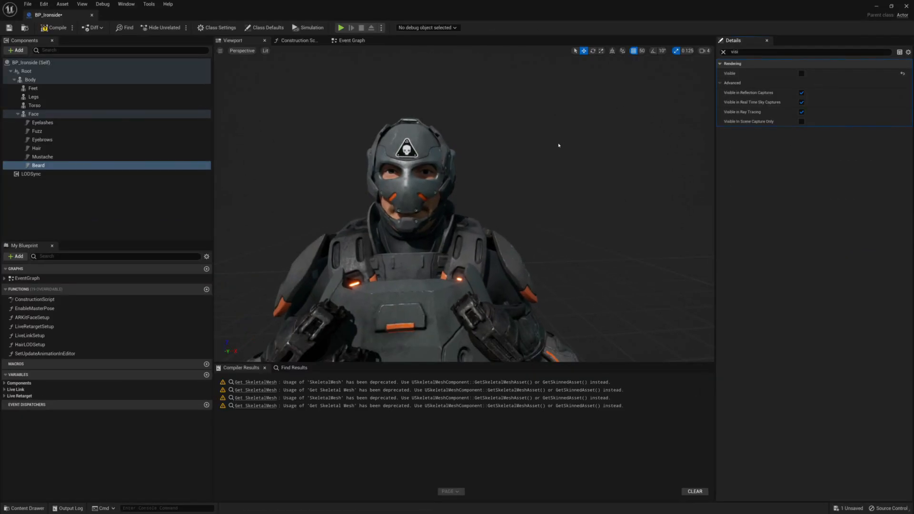
middle_click_drag(464, 204, 464, 286)
scroll(465, 204, "down", 10)
middle_click_drag(464, 204, 464, 170)
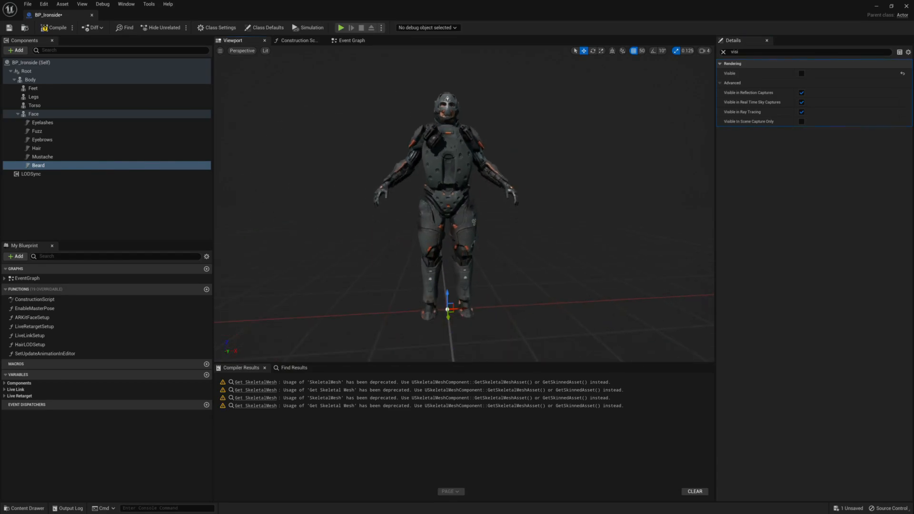
left_click_drag(490, 5, 510, 21)
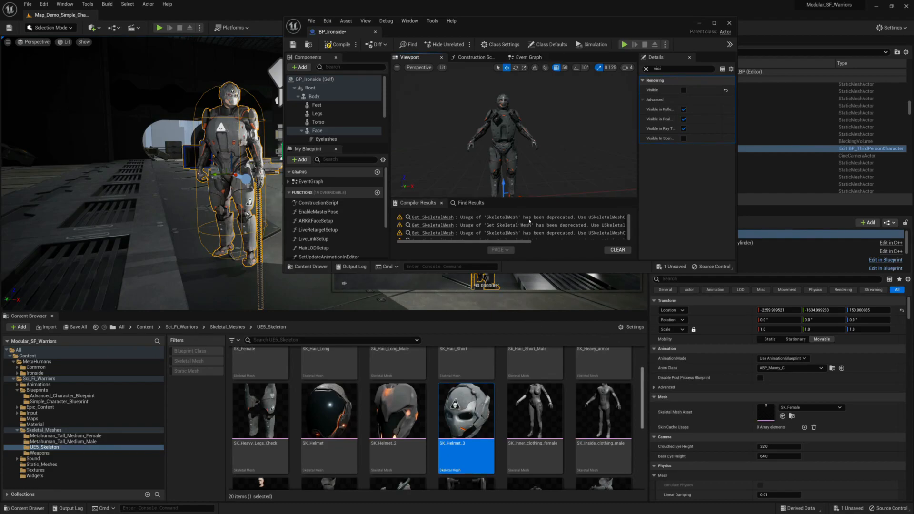
right_click_drag(485, 111, 535, 99)
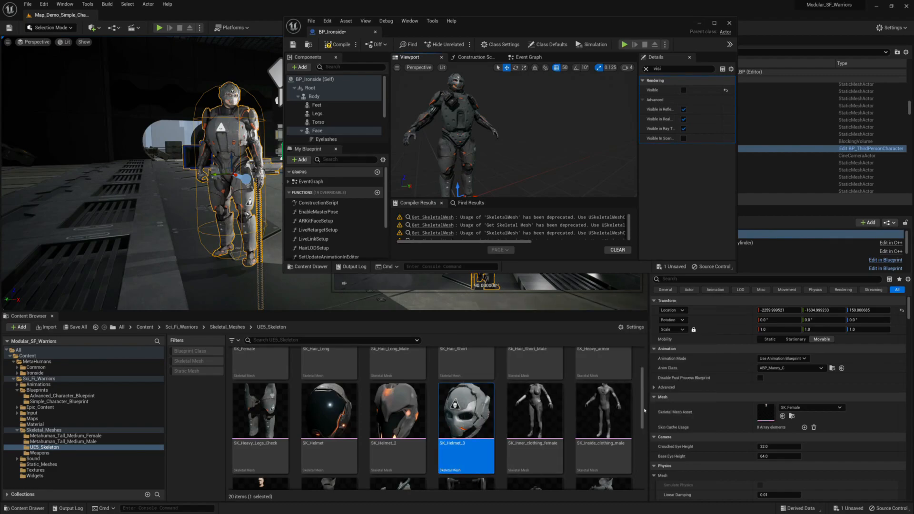
Review SK_Manny_Male_Base among the UE5_Skeleton meshes and inspect the leg armor on the Ironside character
left_click_drag(642, 412, 639, 472)
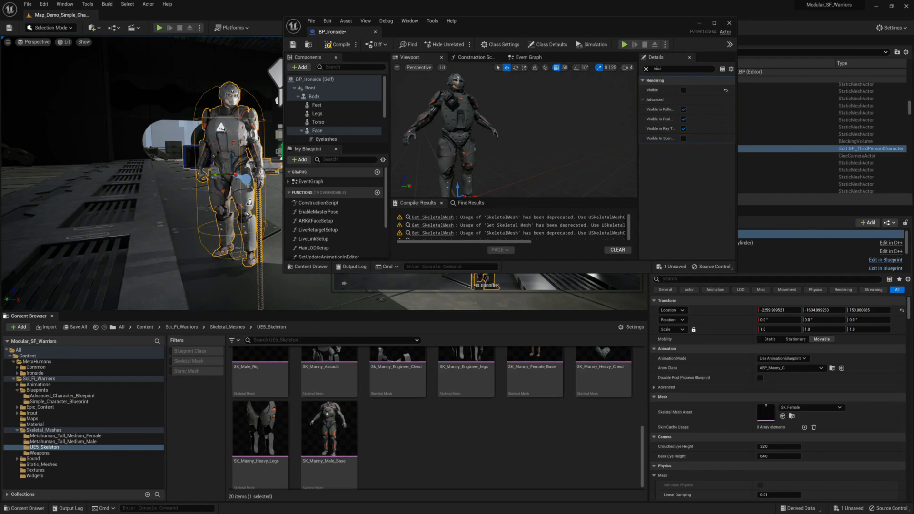
left_click(328, 428)
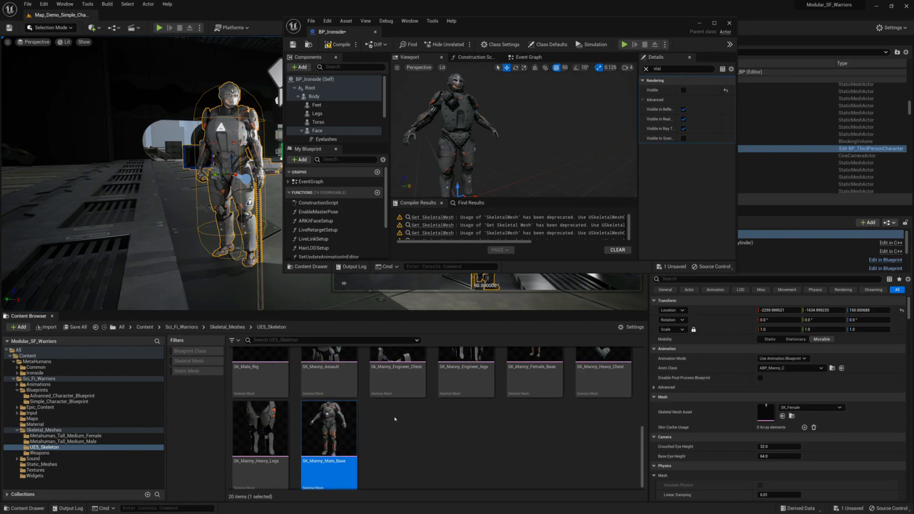
mouse_move(641, 443)
left_mouse_down()
mouse_move(648, 381)
mouse_move(652, 457)
left_mouse_up()
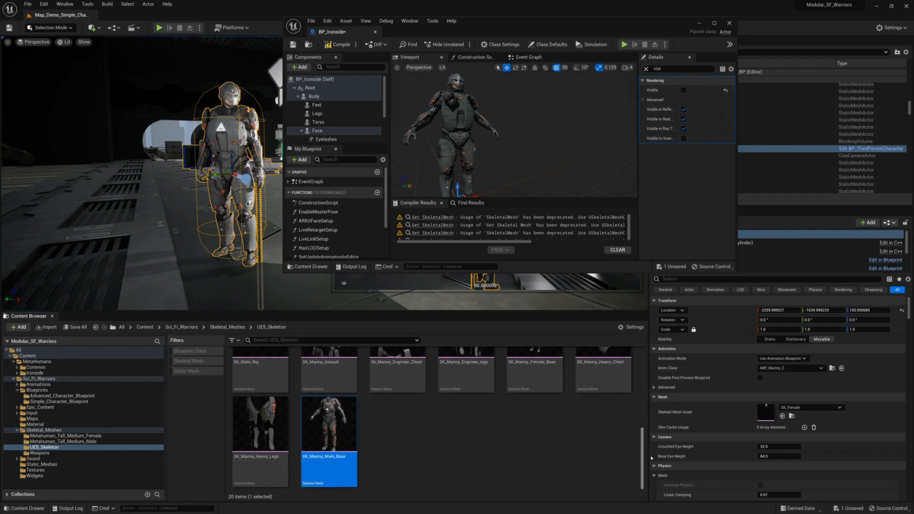
left_click(450, 153)
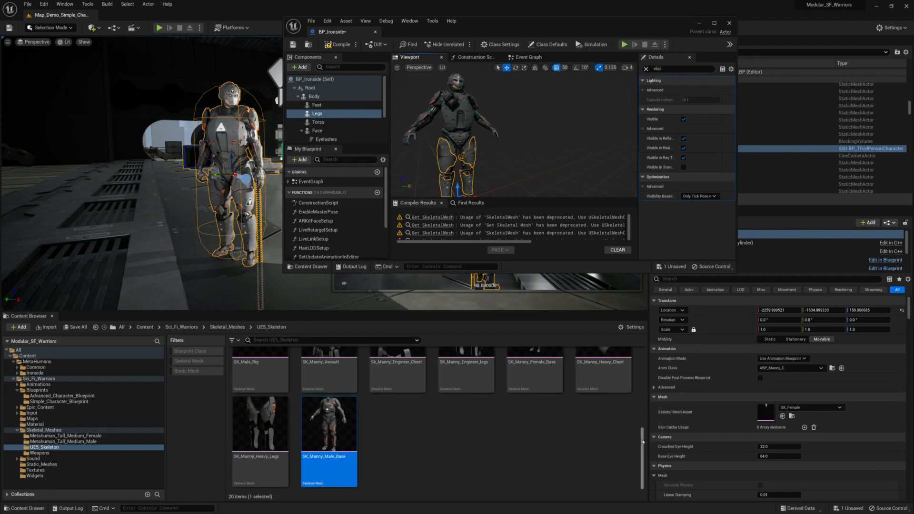
Select all skeletal meshes in the UE5_Skeleton folder and review the skeleton assignment options for them
left_click_drag(642, 440, 641, 361)
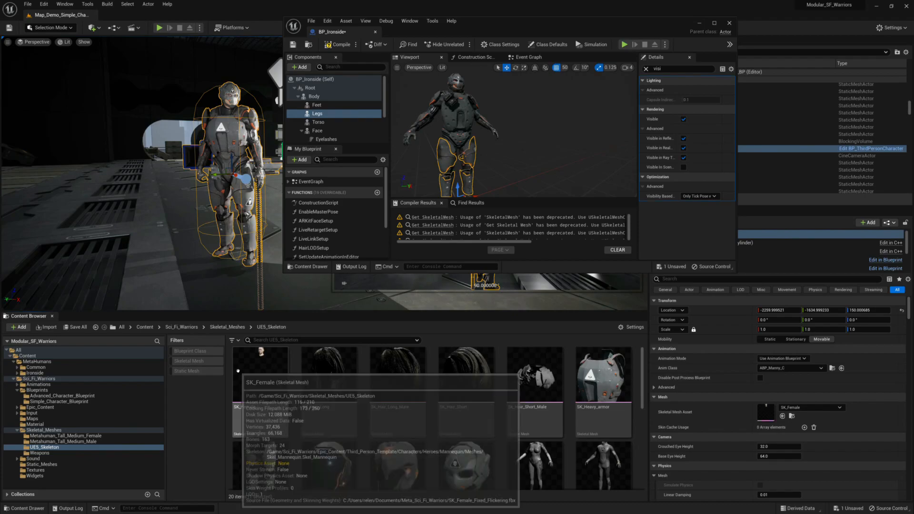
key("ctrl+a")
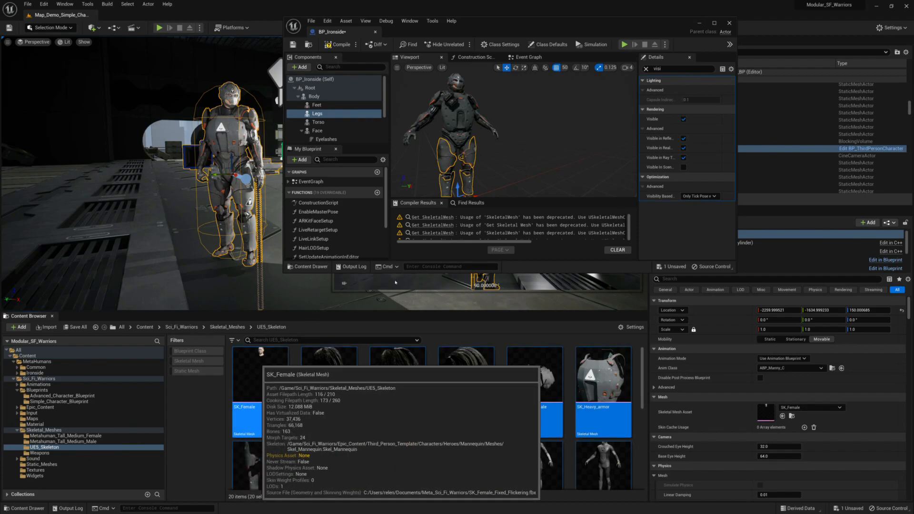
right_click(261, 363)
mouse_move(339, 157)
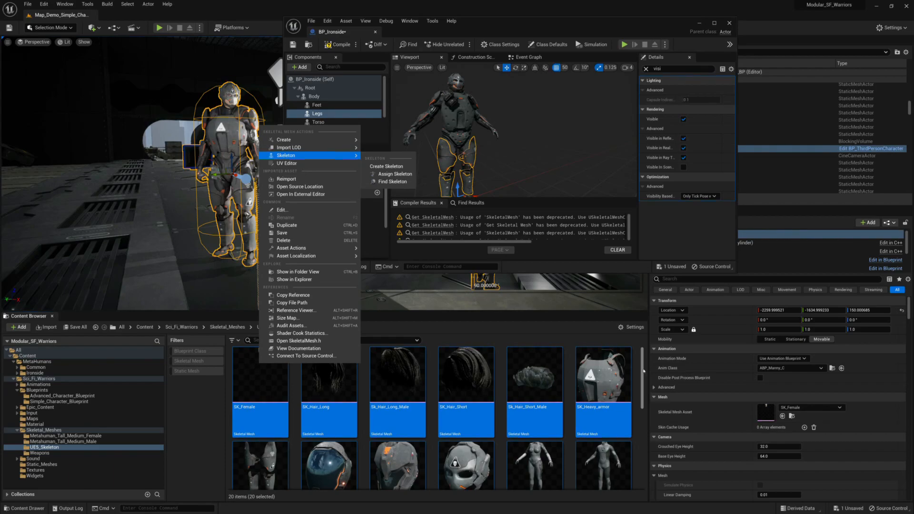
left_click_drag(642, 371, 643, 452)
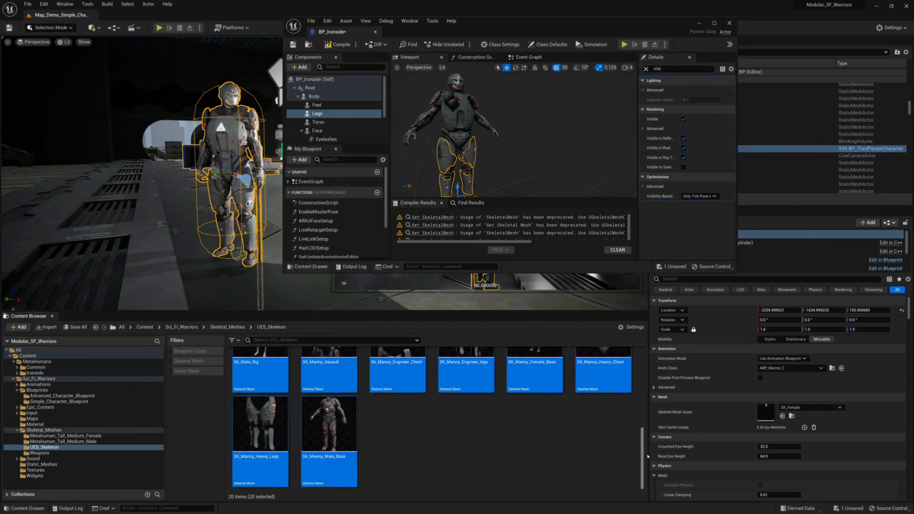
Review the bone mapping for assigning metahuman_base_skel to SK_Manny_Male_Base, and close the skeleton chooser without applying it
left_click(336, 426)
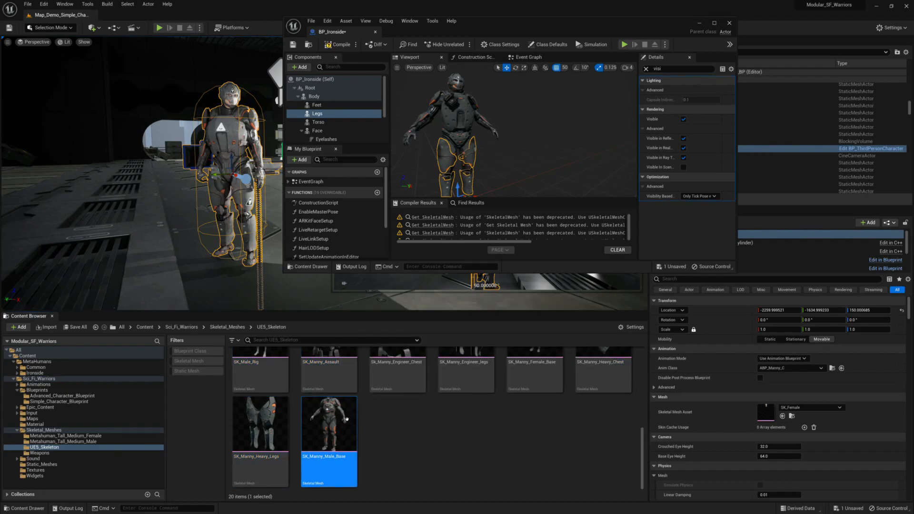
right_click(327, 416)
mouse_move(412, 199)
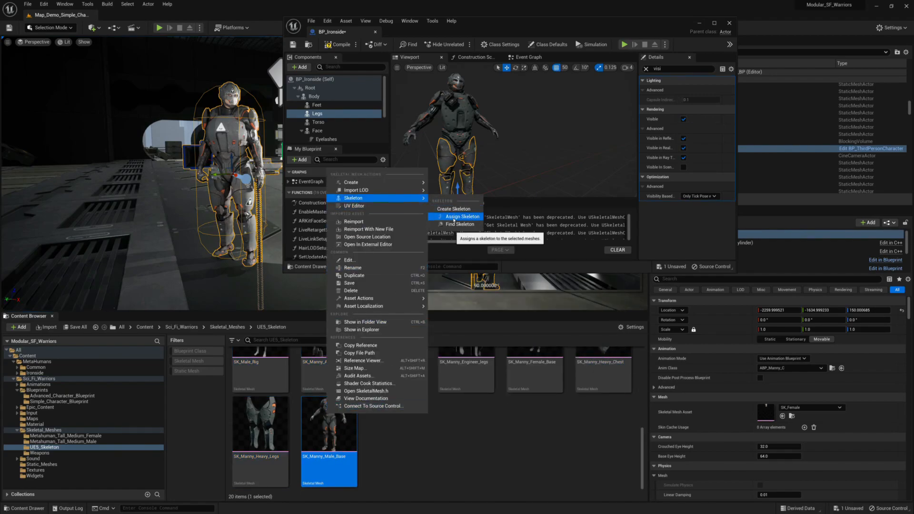
left_click(454, 218)
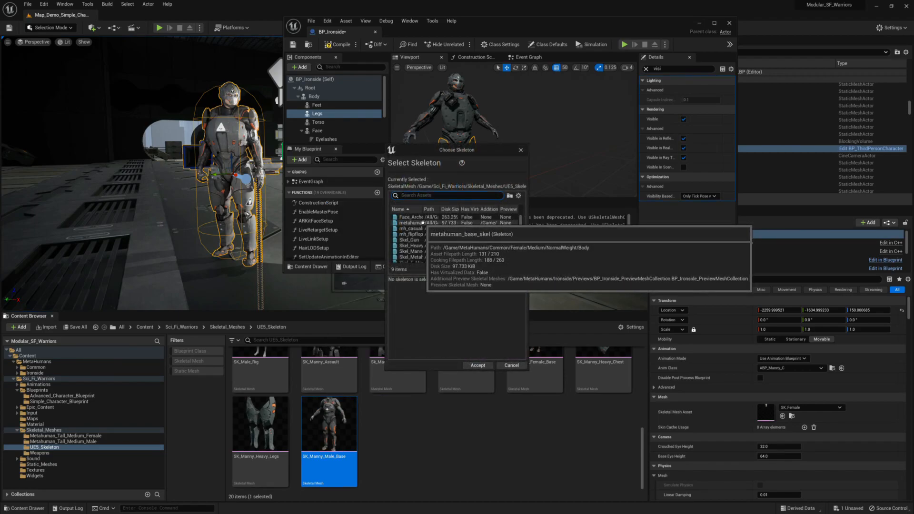
left_click(423, 223)
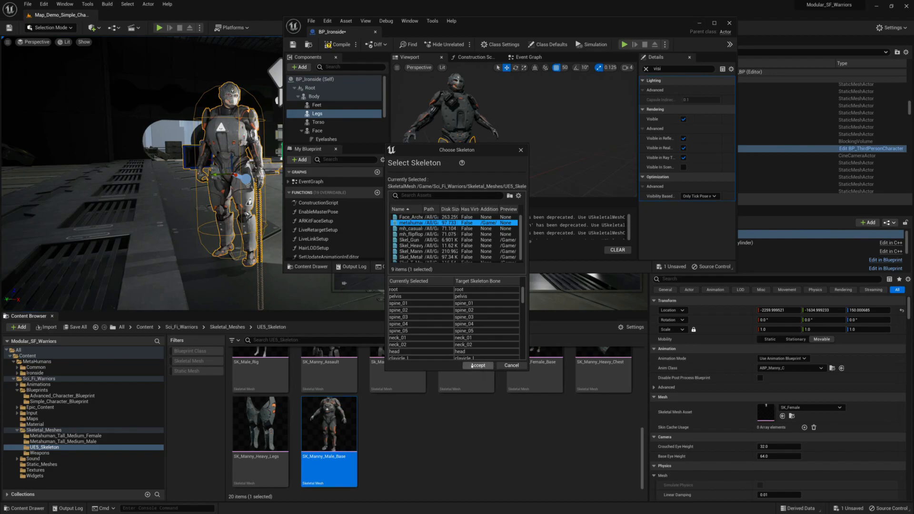
left_click_drag(459, 152, 618, 221)
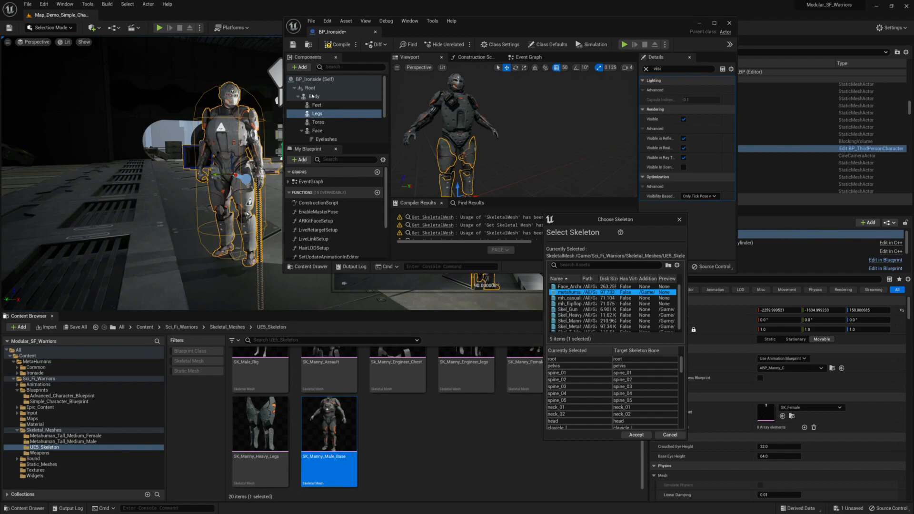
left_click(531, 129)
left_click(679, 219)
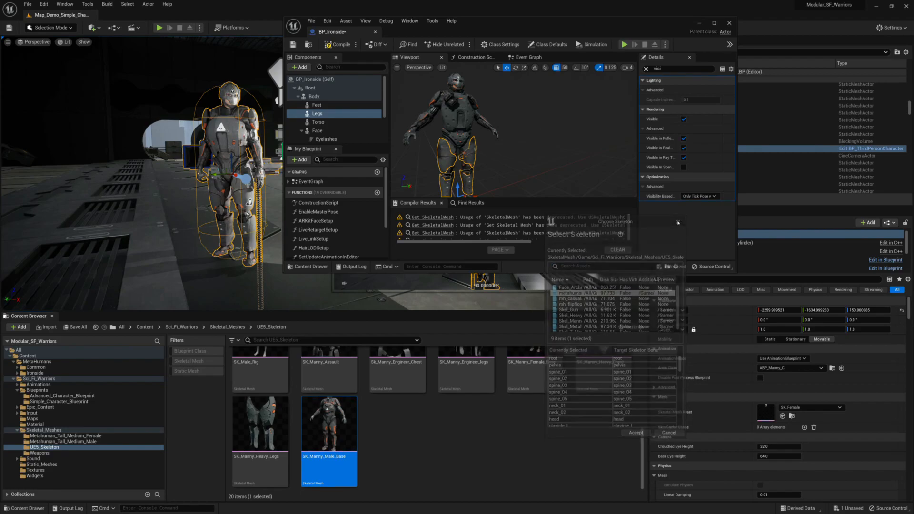
Clear the skeletal mesh assets from the Torso and Legs components of BP_Ironside
right_click_drag(513, 129, 547, 147)
key("w")
key("s")
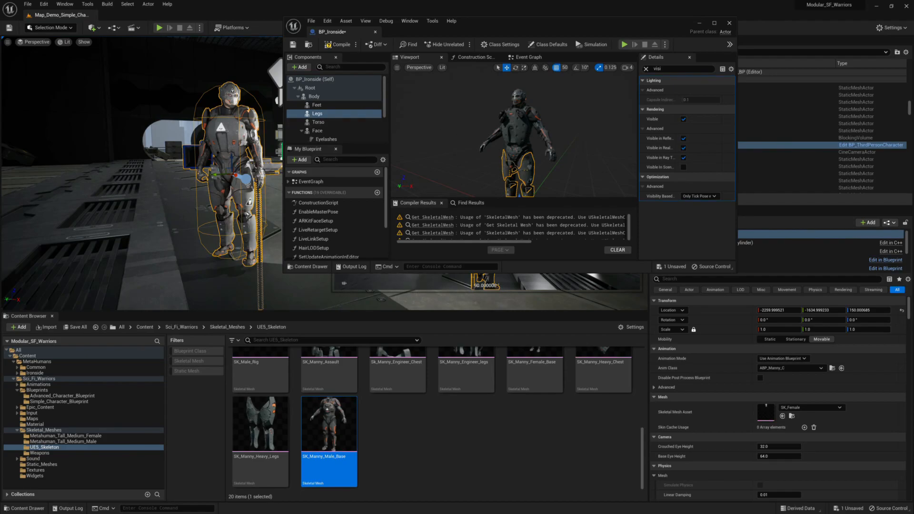
left_click(519, 130)
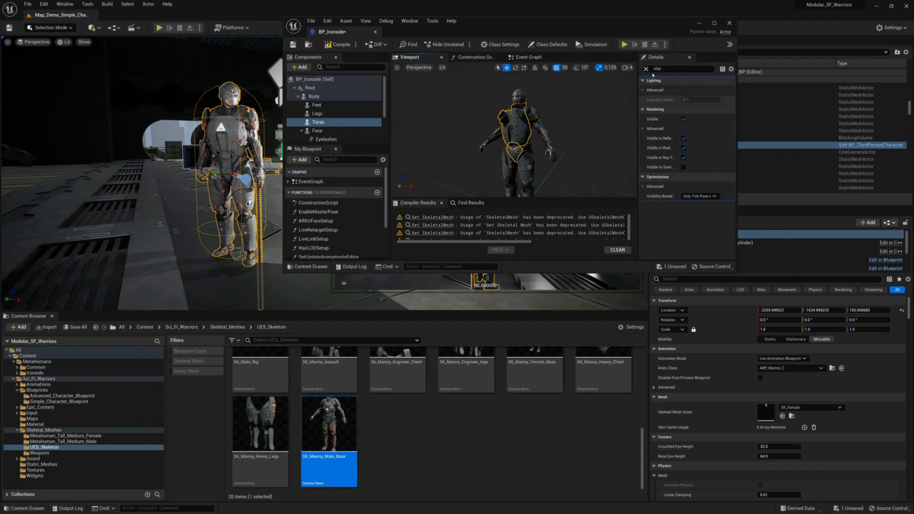
left_click(646, 70)
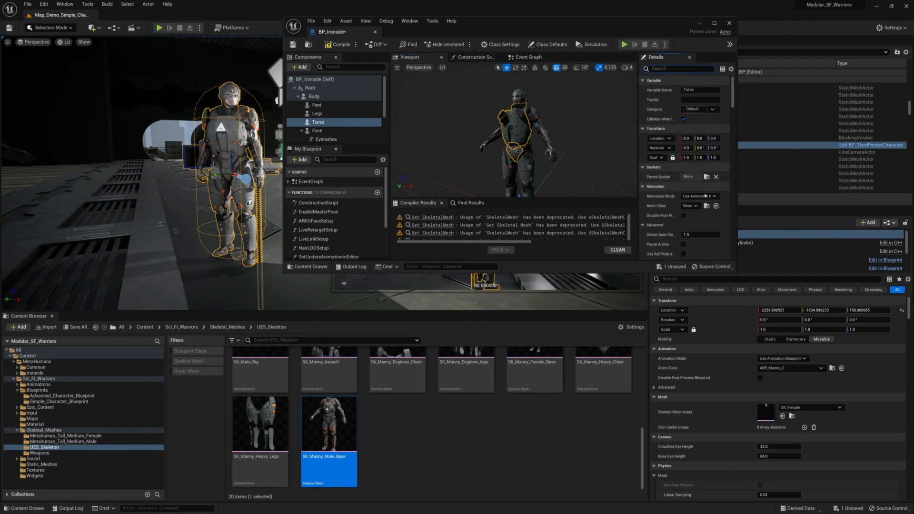
scroll(732, 105, "down", 5)
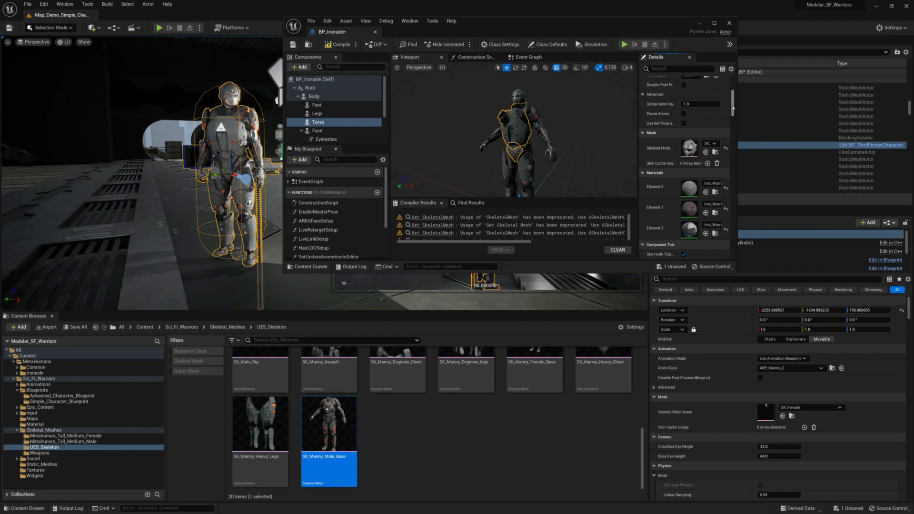
left_click(711, 131)
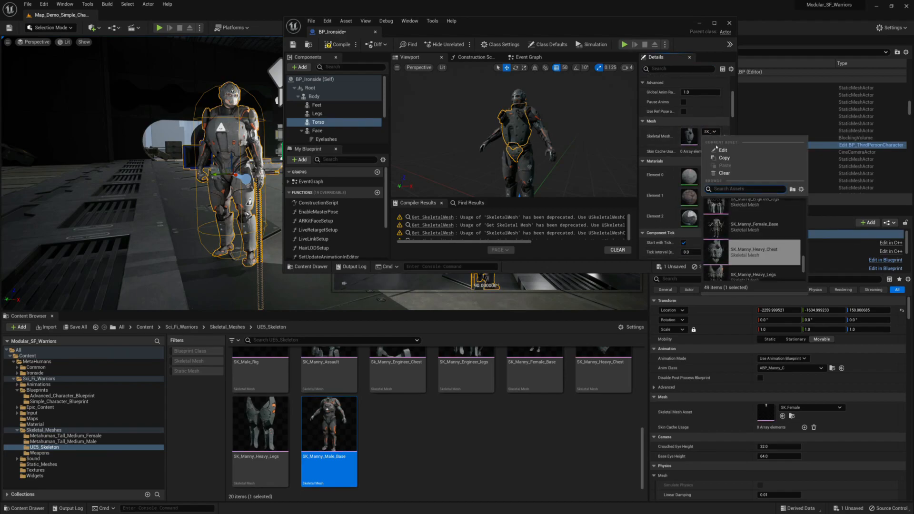
left_click(723, 173)
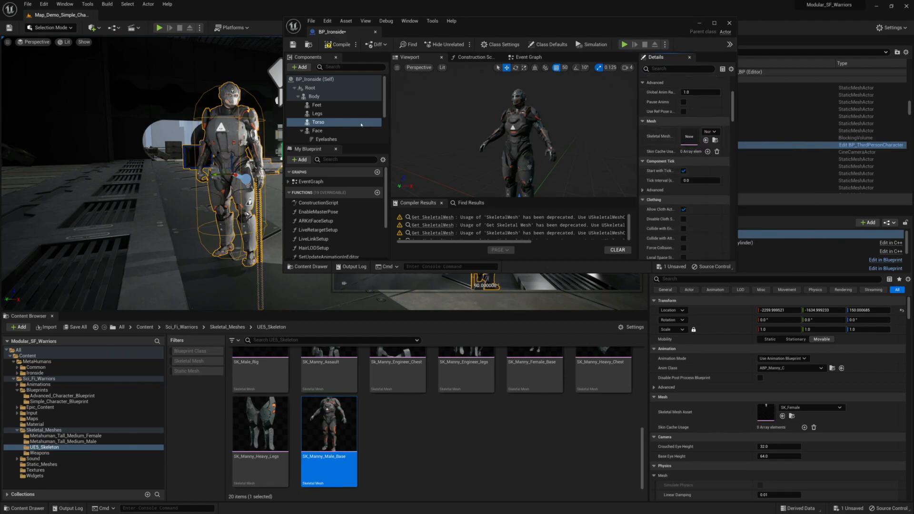
left_click(318, 114)
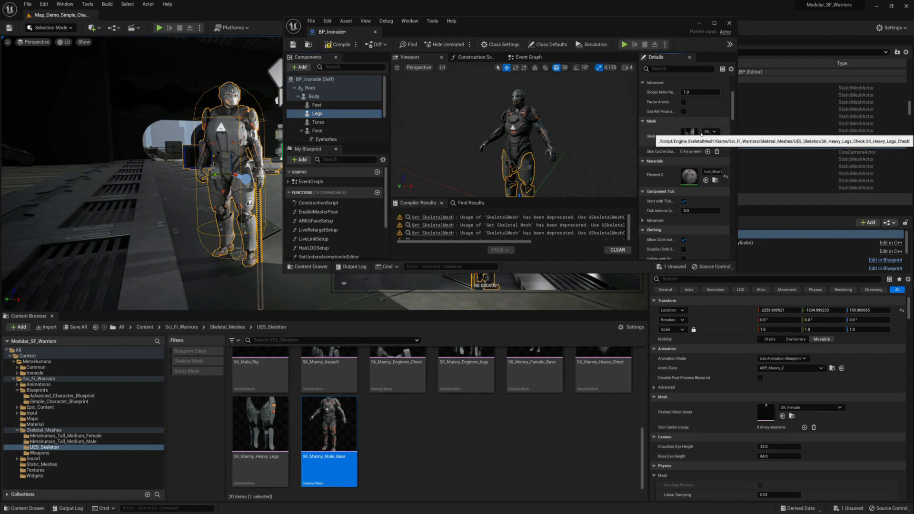
left_click(710, 132)
left_click(722, 173)
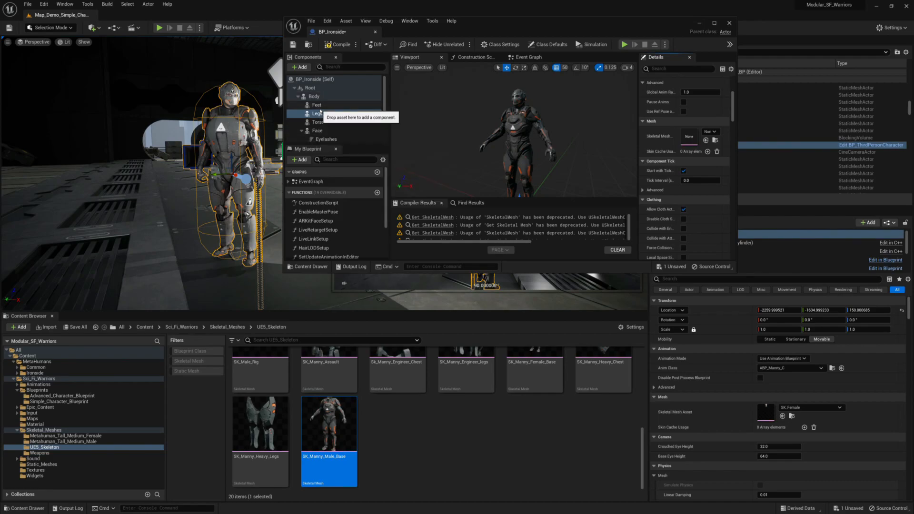
Clear the skeletal mesh assets from the Feet and Body components of BP_Ironside
left_click(317, 105)
left_click(710, 132)
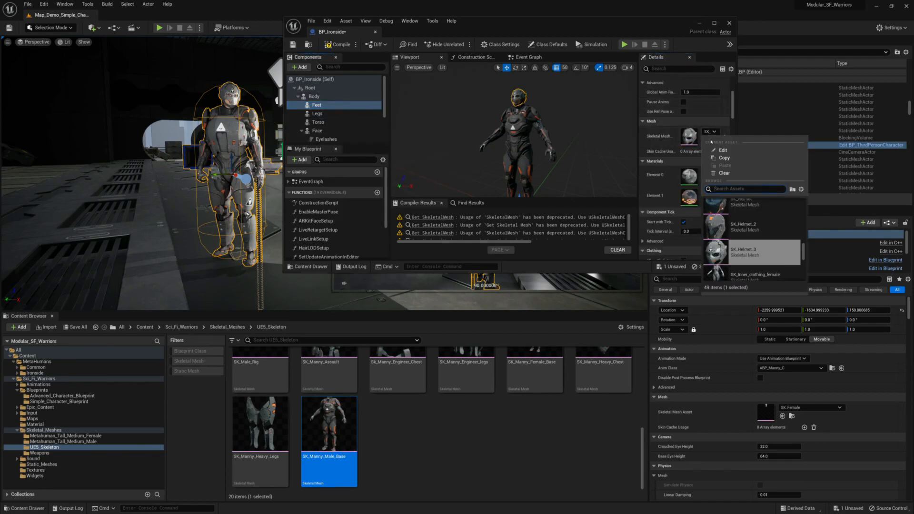
left_click(720, 173)
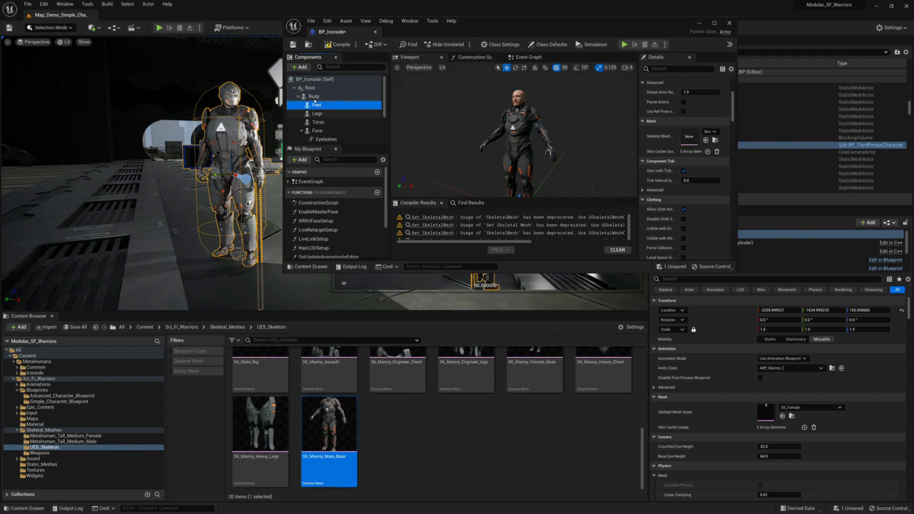
left_click(314, 97)
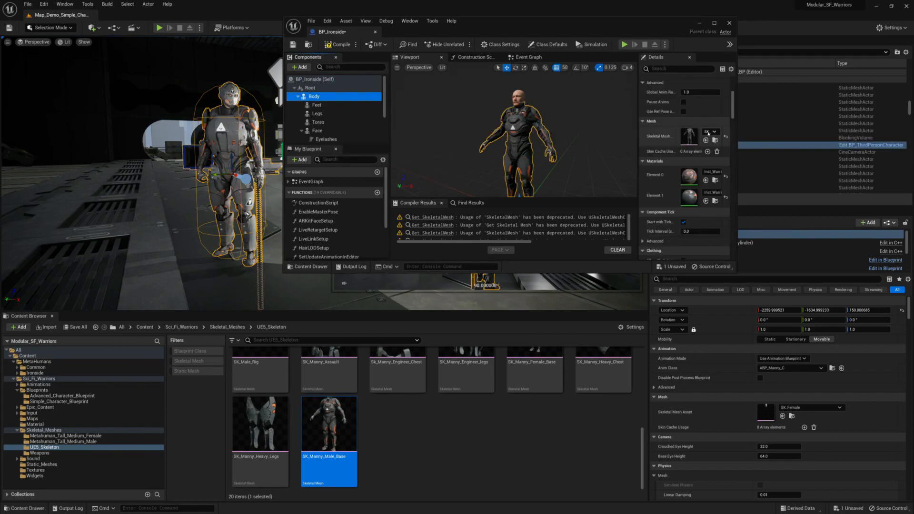
left_click(709, 132)
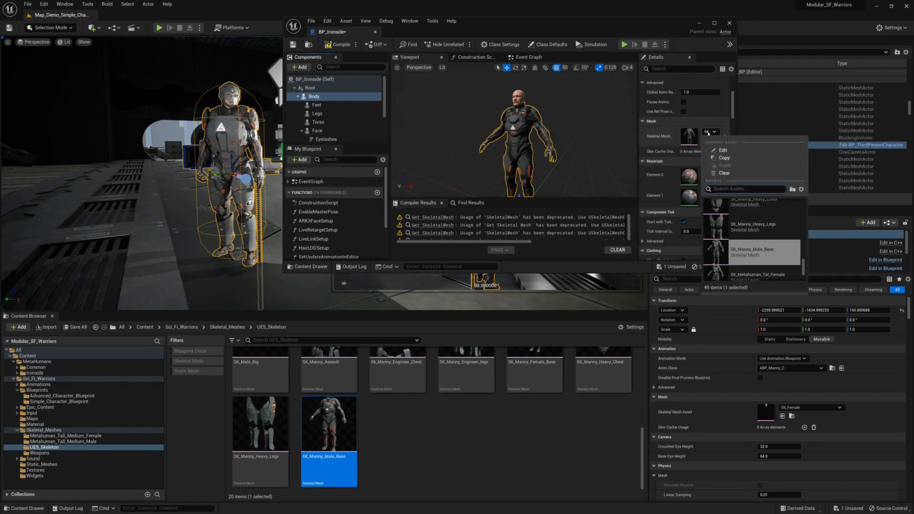
left_click(720, 173)
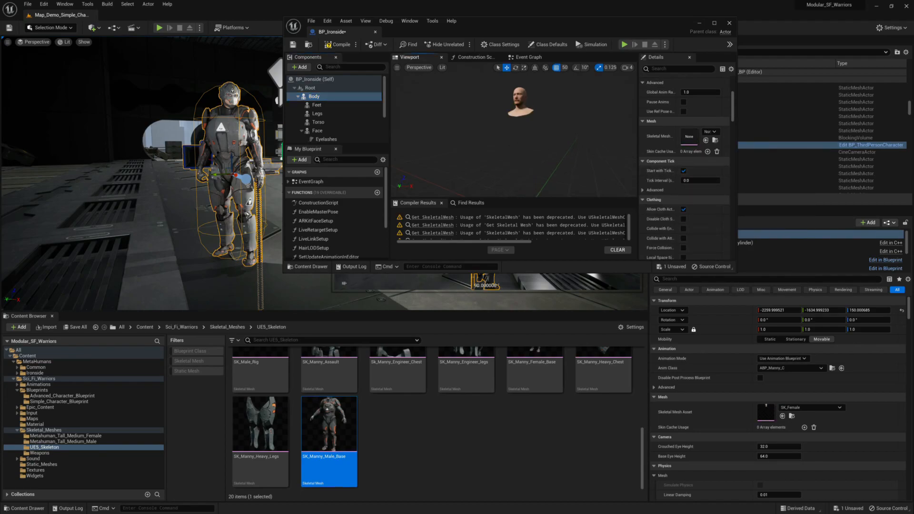
Locate BP_Ironside among the project assets and set the Body component's skeletal mesh to m_tal_nrw_body
right_click_drag(513, 143, 519, 110)
left_click(328, 45)
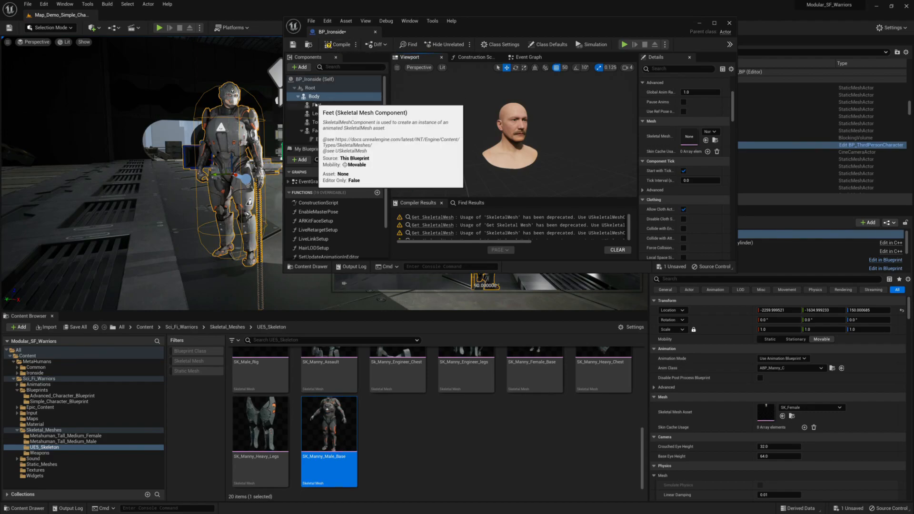
key("ctrl+b")
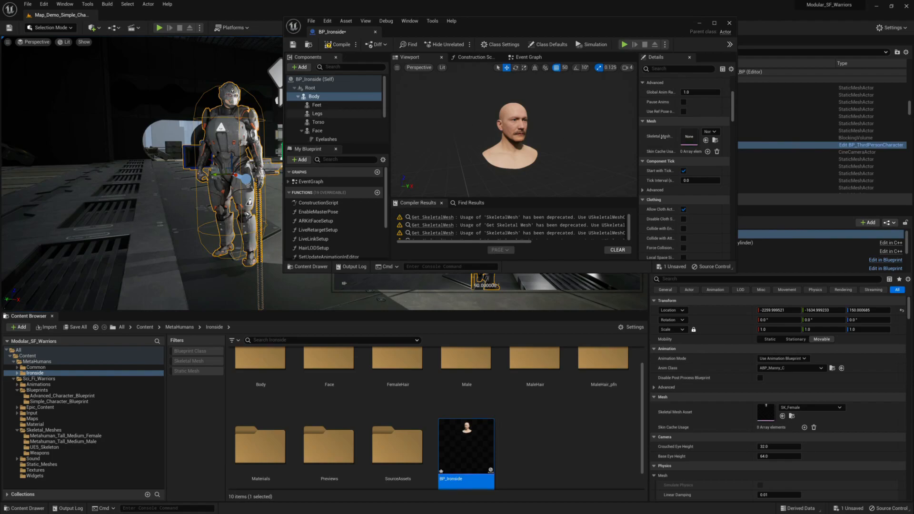
left_click(711, 132)
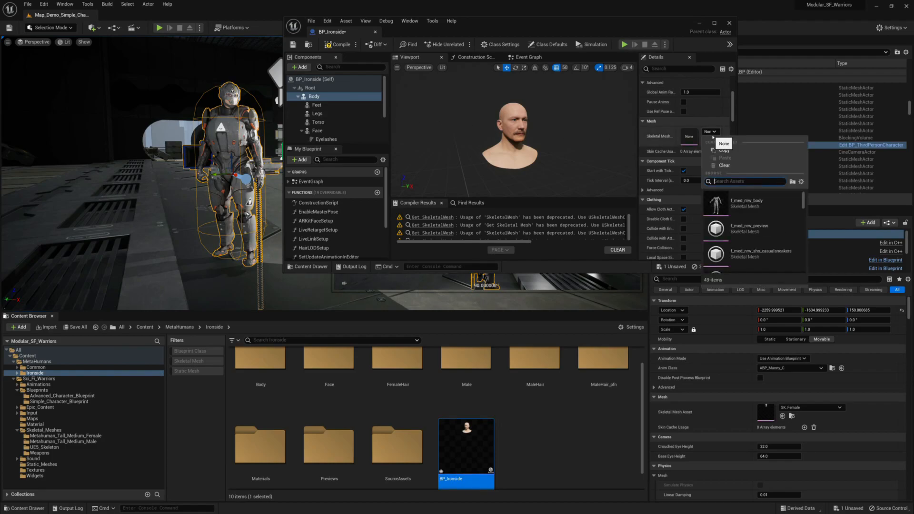
type("body")
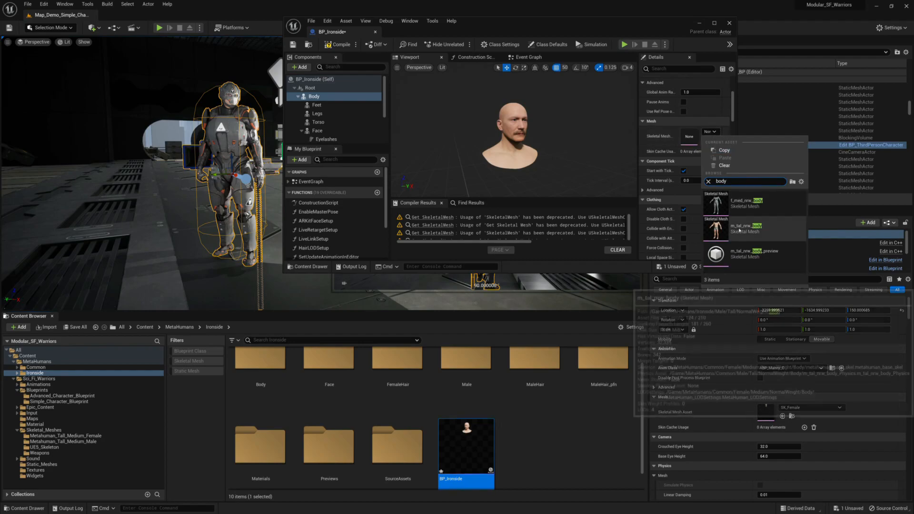
left_click(739, 228)
scroll(545, 121, "down", 5)
middle_click_drag(545, 121, 578, 103)
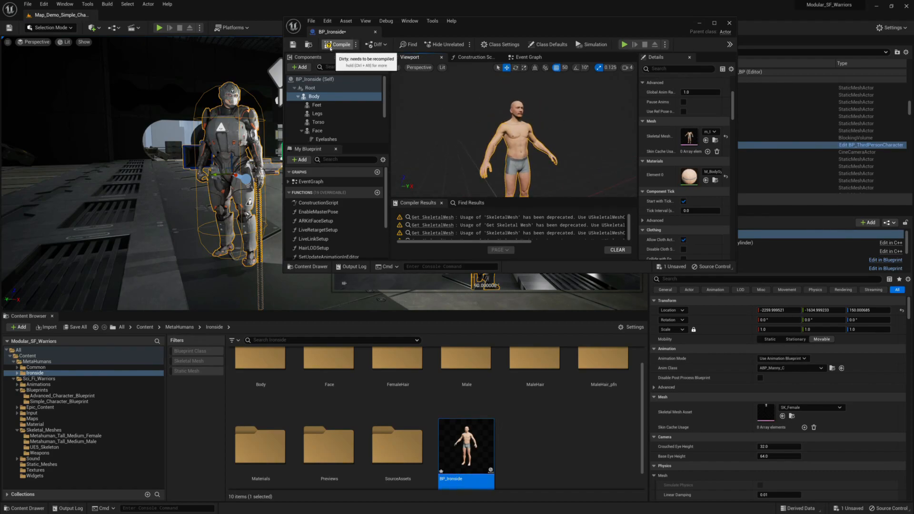
Compile and save BP_Ironside, and duplicate the blueprint in the MetaHumans/Ironside folder
left_click(328, 44)
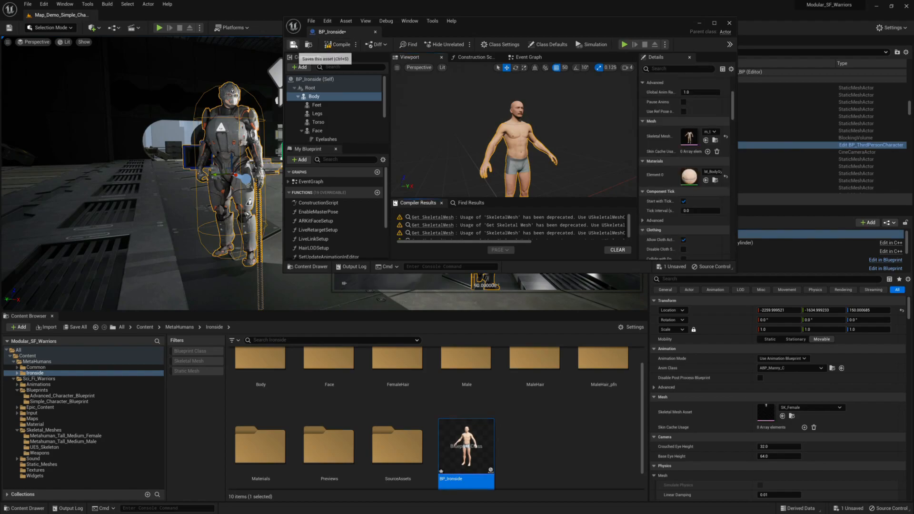
right_click(471, 433)
left_click(497, 294)
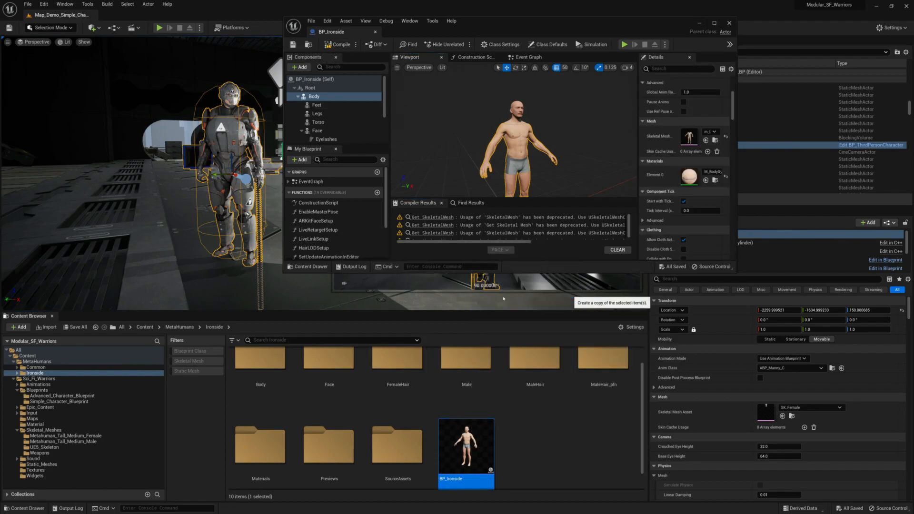
key("Return")
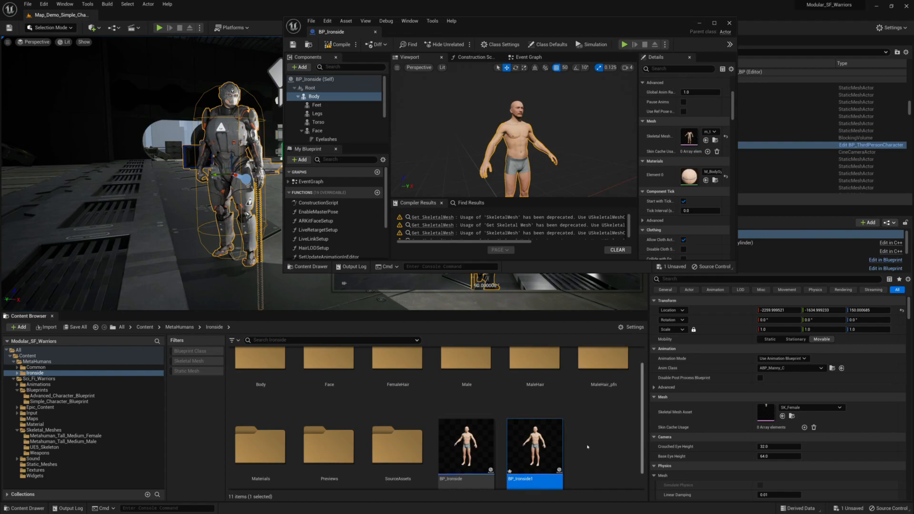
Open the original BP_Ironside blueprint and reparent it to BP_ThirdPersonCharacter
left_click(474, 447)
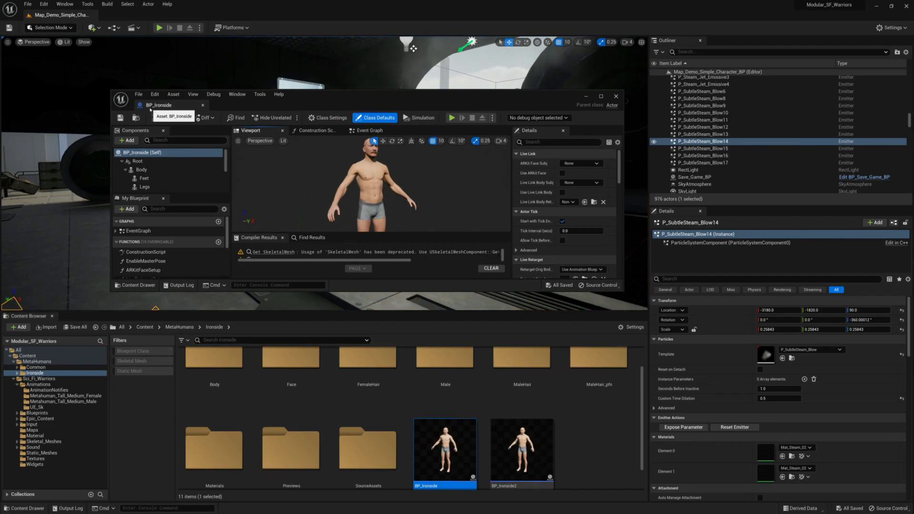
left_click(138, 95)
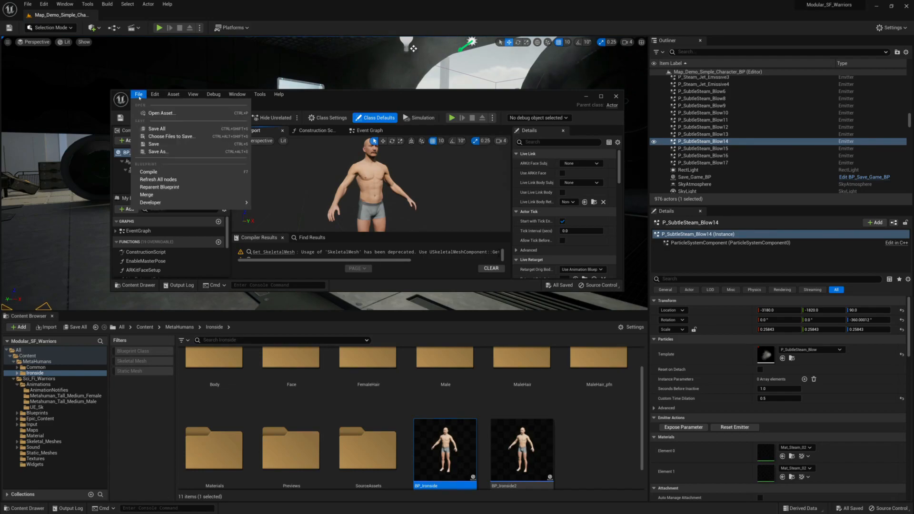
left_click(179, 188)
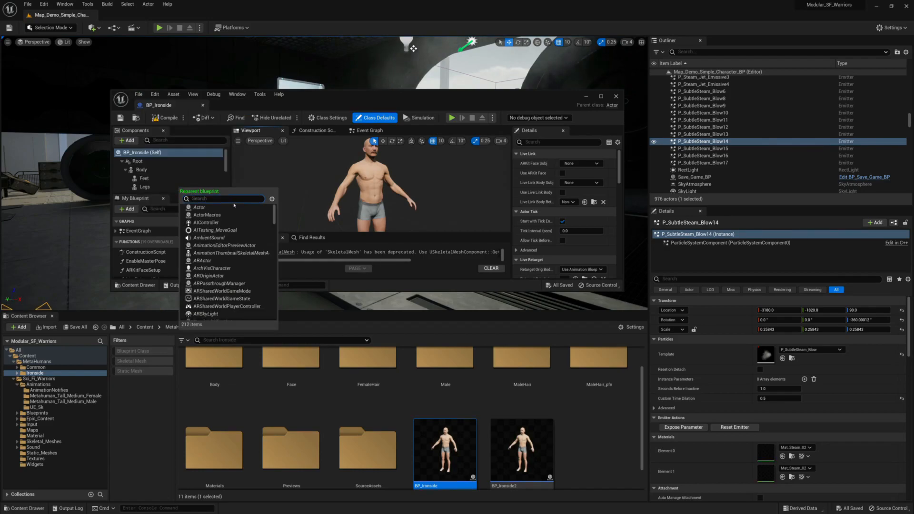
type("third")
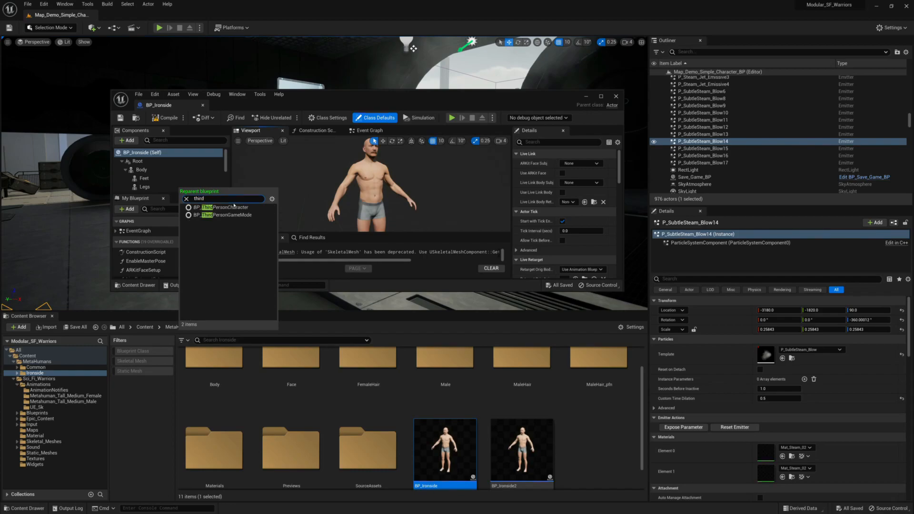
left_click(226, 209)
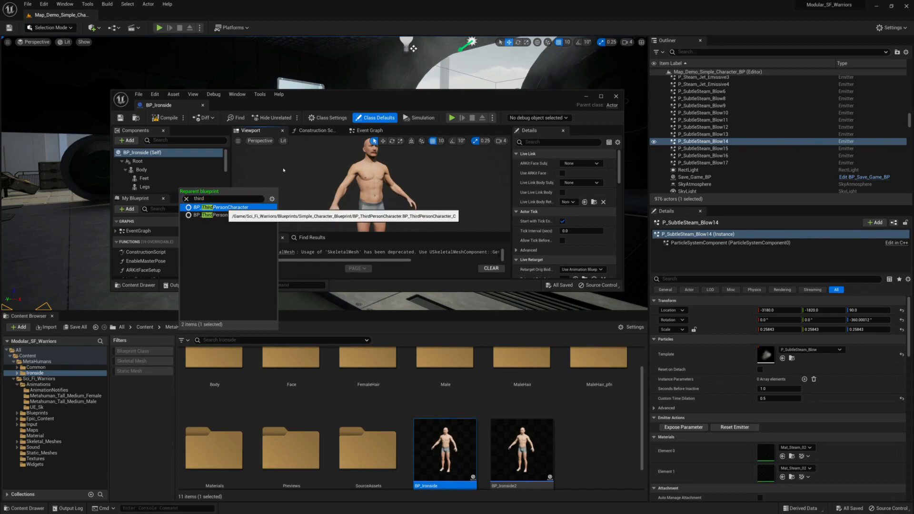
Reparent the Root component under Mesh (CharacterMesh0) in the BP_Ironside component hierarchy
double_click(418, 105)
right_click_drag(465, 204, 598, 224)
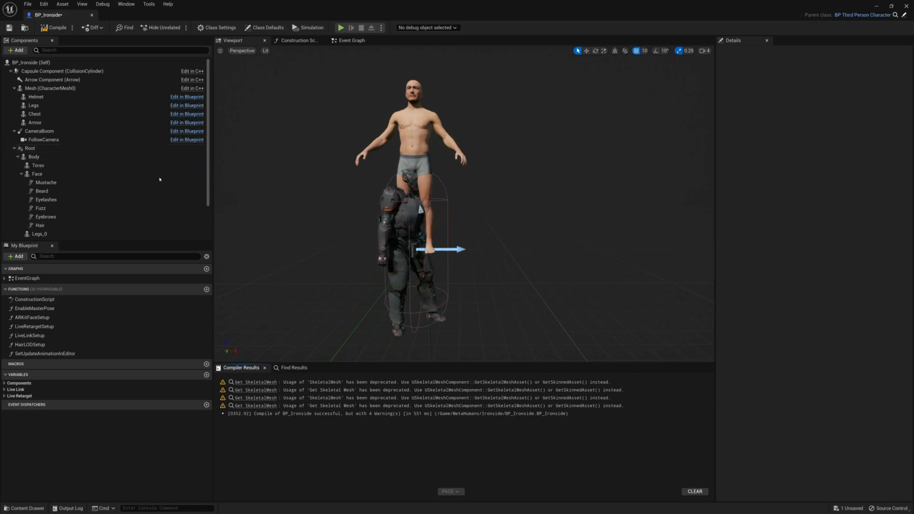
left_click_drag(27, 148, 41, 90)
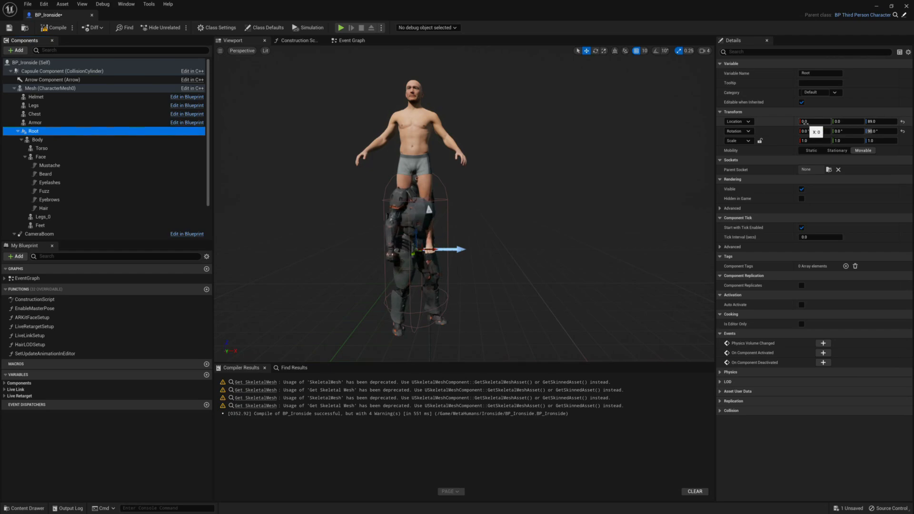
Set the Root component's Z location to 0 and its Z rotation to 0°
left_click(883, 123)
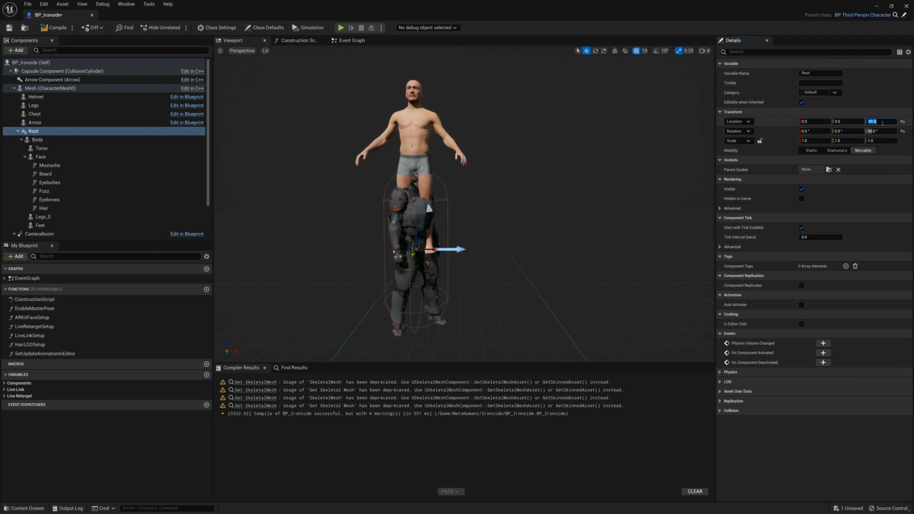
type("0")
left_click(878, 131)
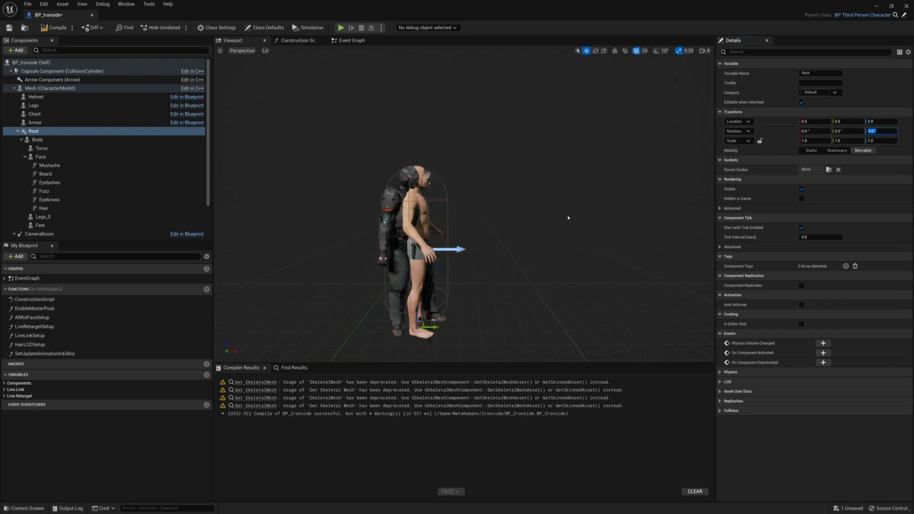
right_click_drag(449, 242, 366, 258)
key("w")
key("s")
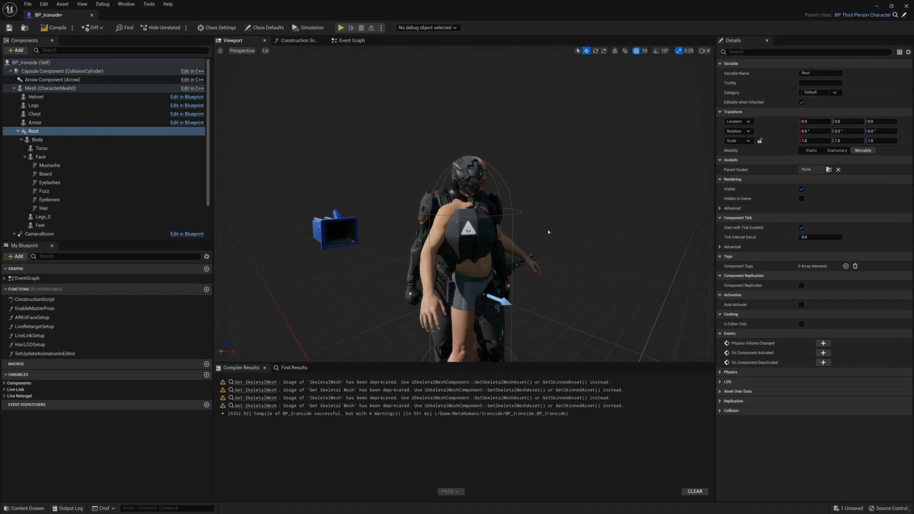
Turn off the Visible option of the inherited Mesh (CharacterMesh0) component and compile the blueprint
left_click(484, 174)
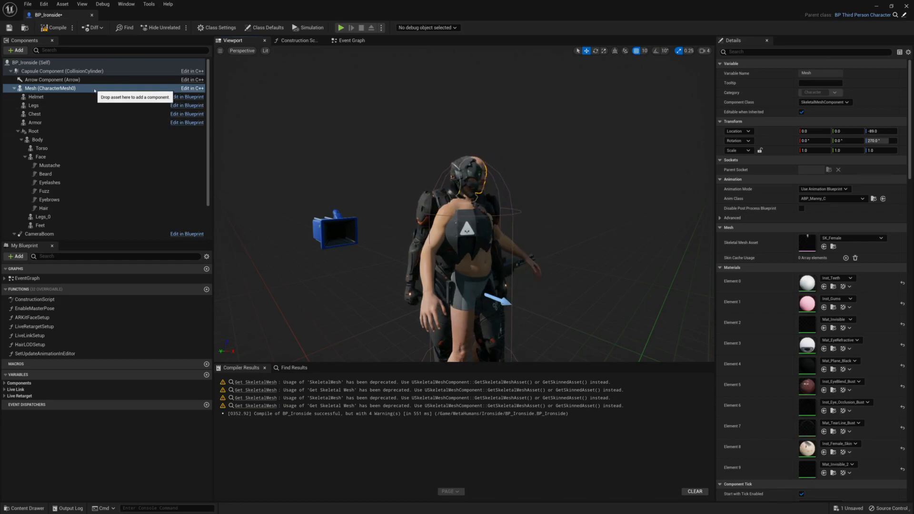
left_click(762, 52)
type("in")
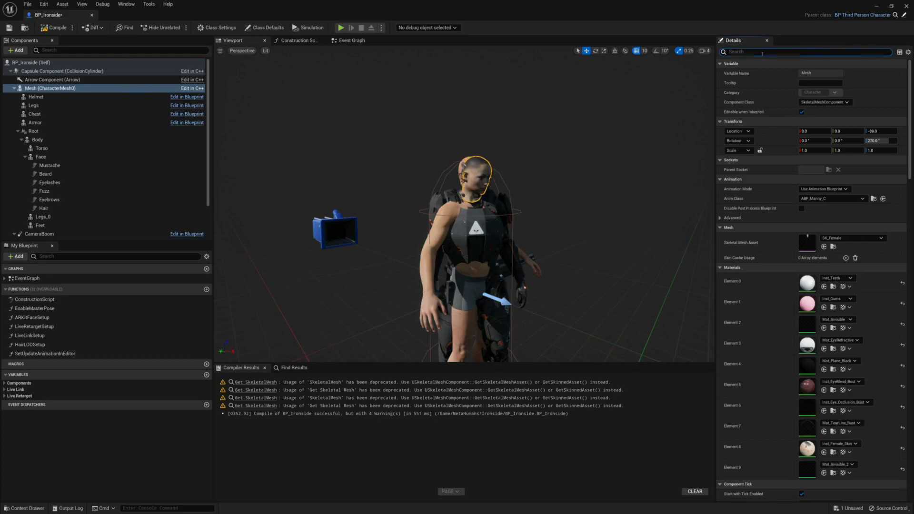
type("visible")
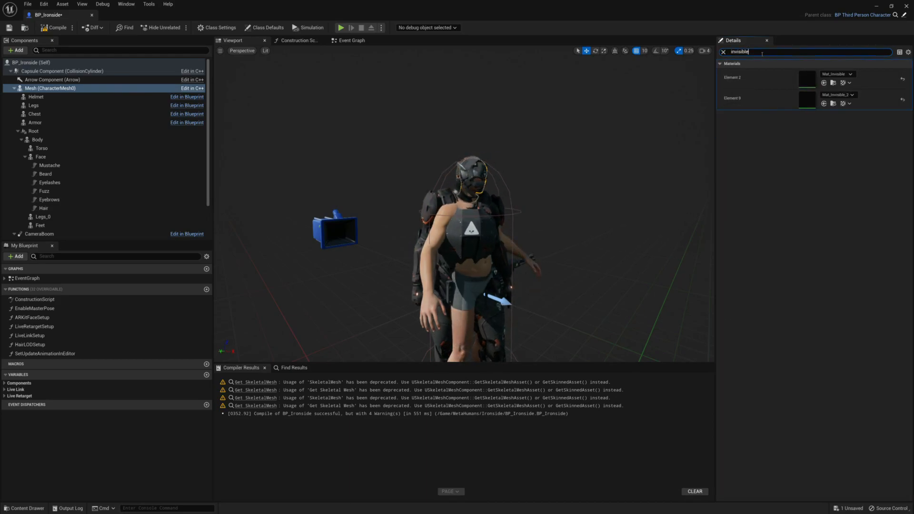
key("BackSpace")
key("BackSpace")
key("BackSpace")
key("BackSpace")
key("BackSpace")
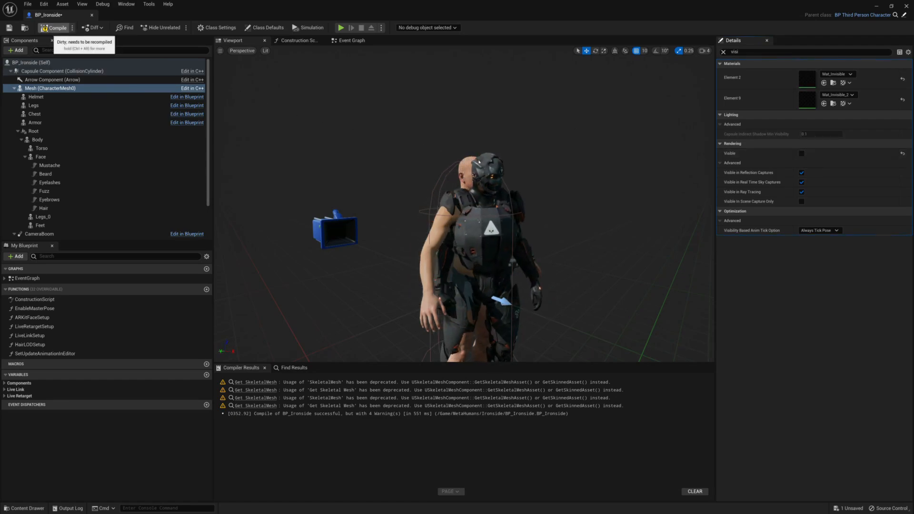
left_click(53, 28)
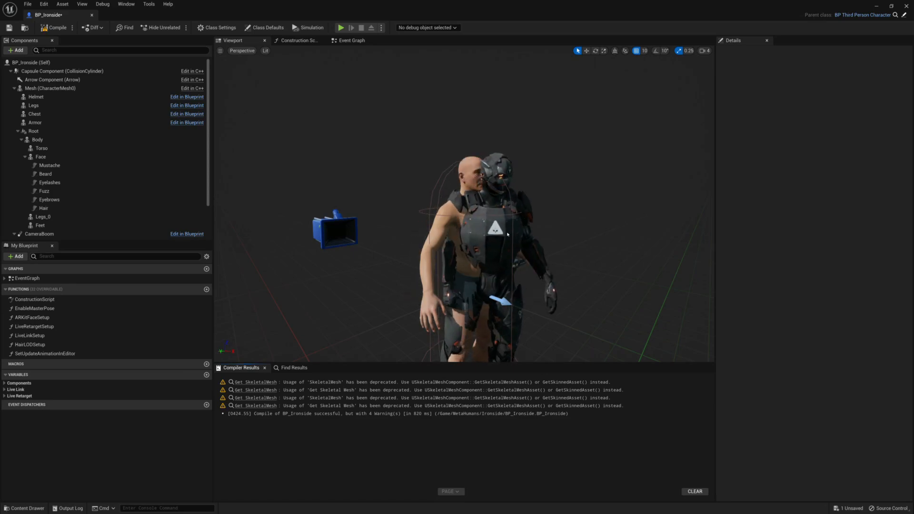
Set the Anim Class of the Chest and Legs armor components to None
left_click(493, 239)
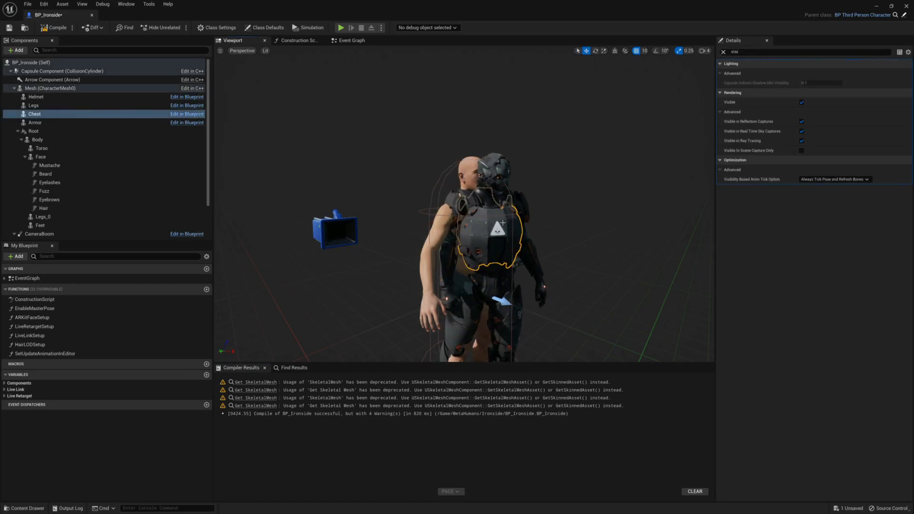
left_click(723, 51)
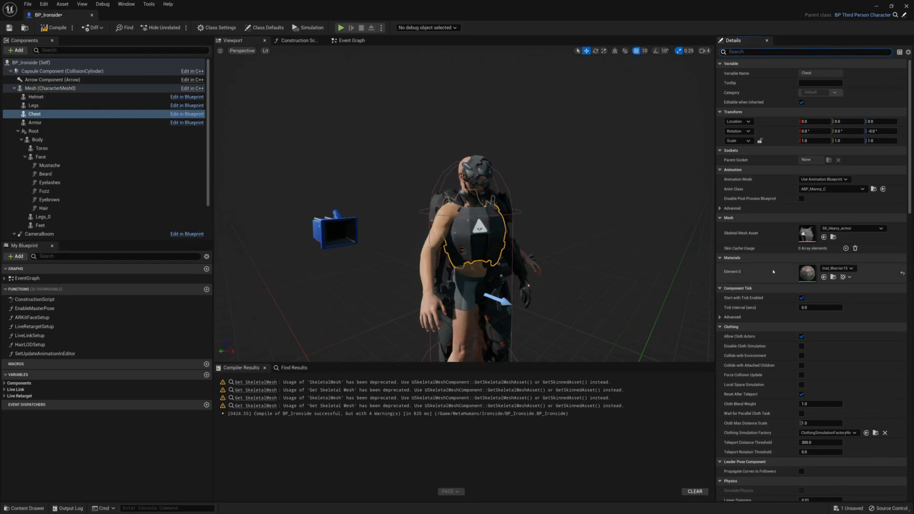
left_click(826, 191)
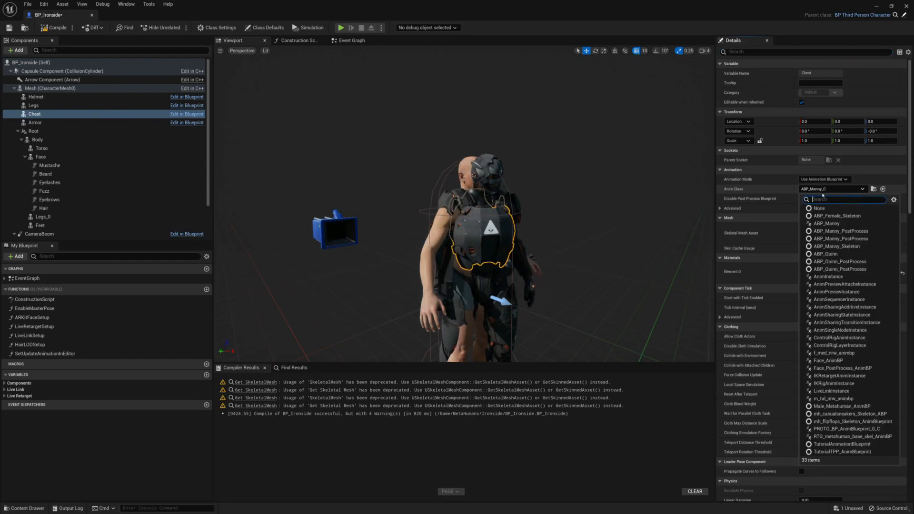
left_click(815, 209)
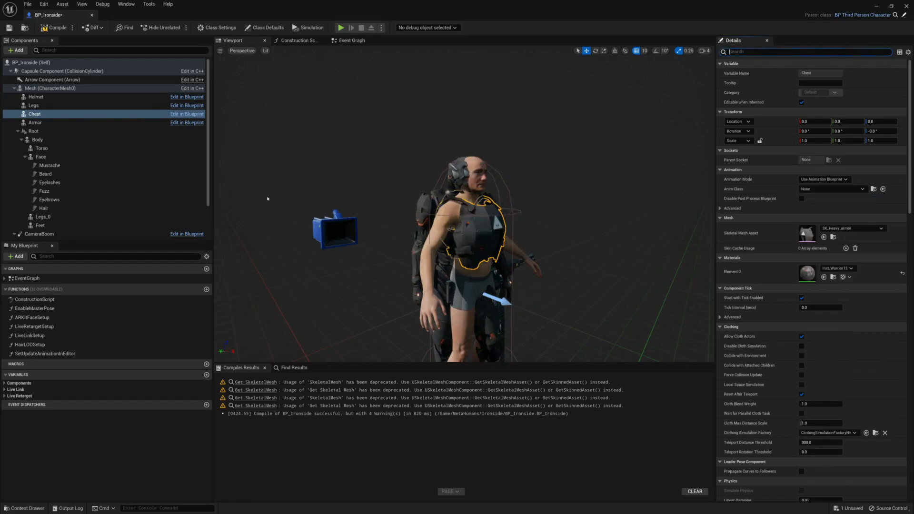
left_click(35, 105)
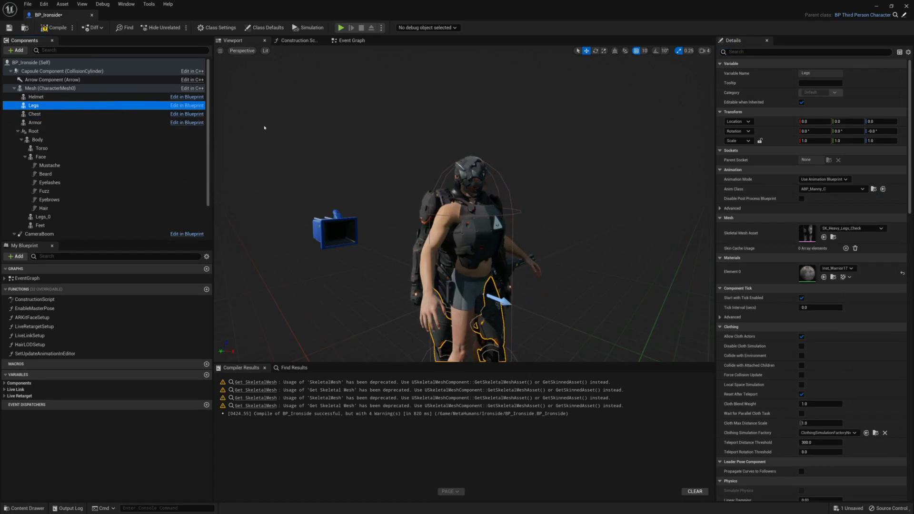
left_click(829, 189)
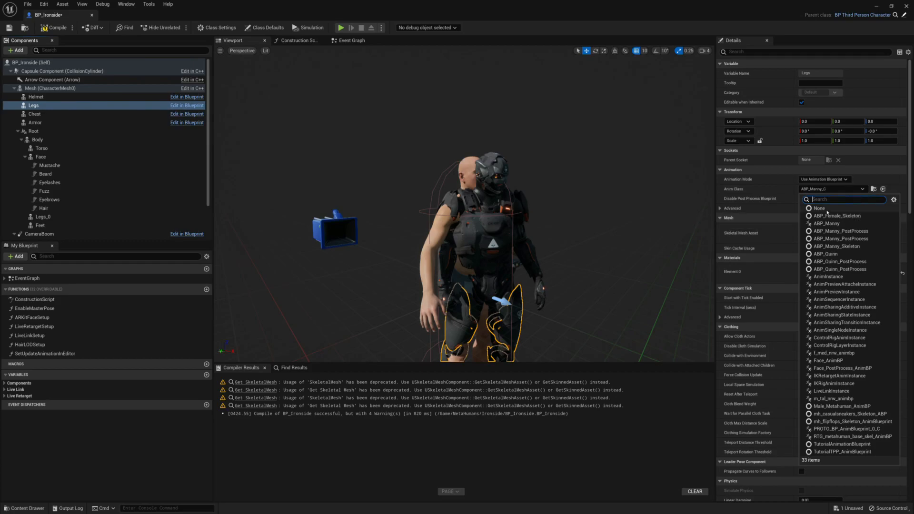
left_click(825, 209)
Set the Anim Class of the Helmet and Armor components to None
left_click(36, 96)
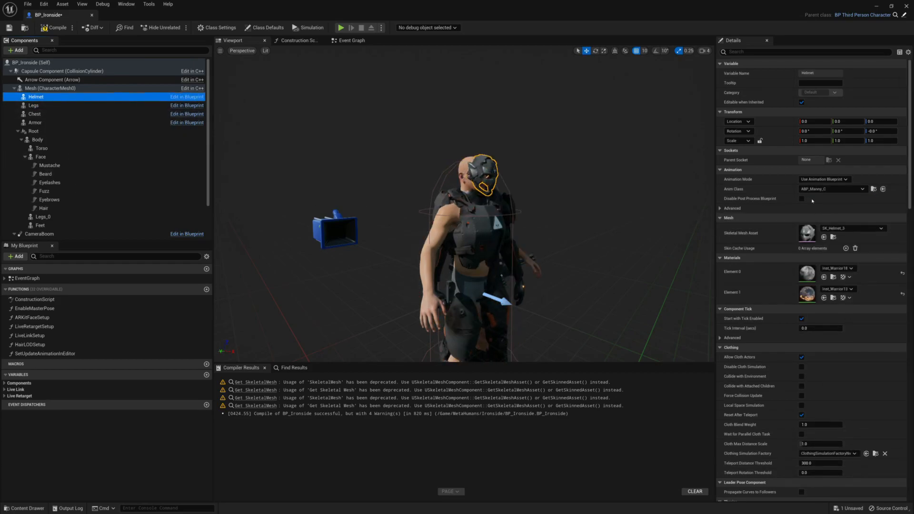
left_click(831, 189)
left_click(823, 209)
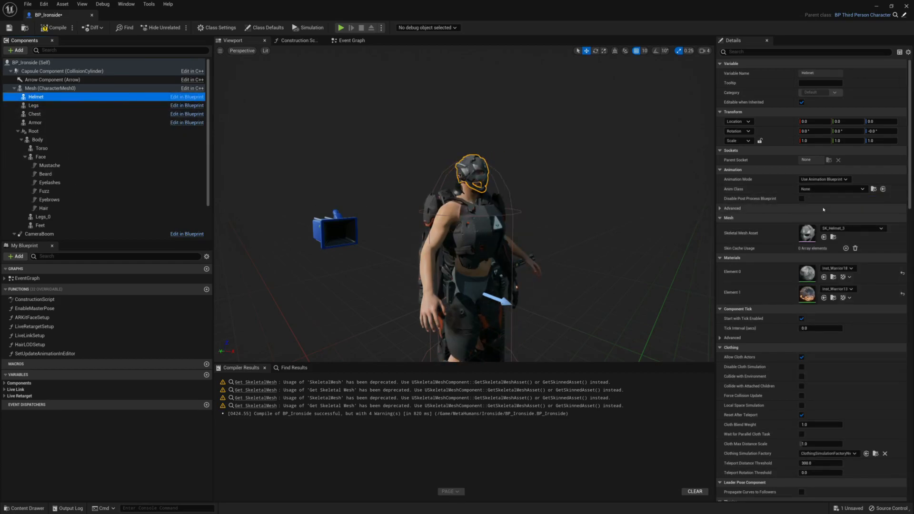
left_click(35, 122)
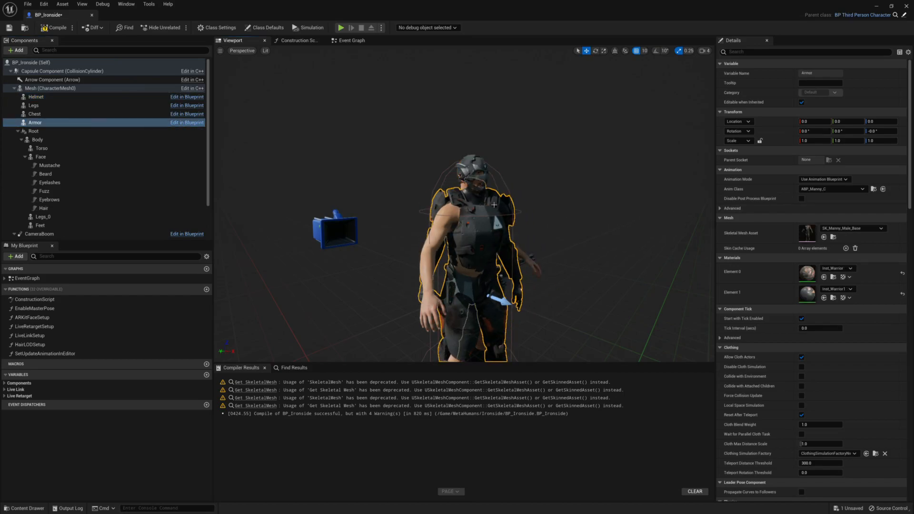
left_click(831, 189)
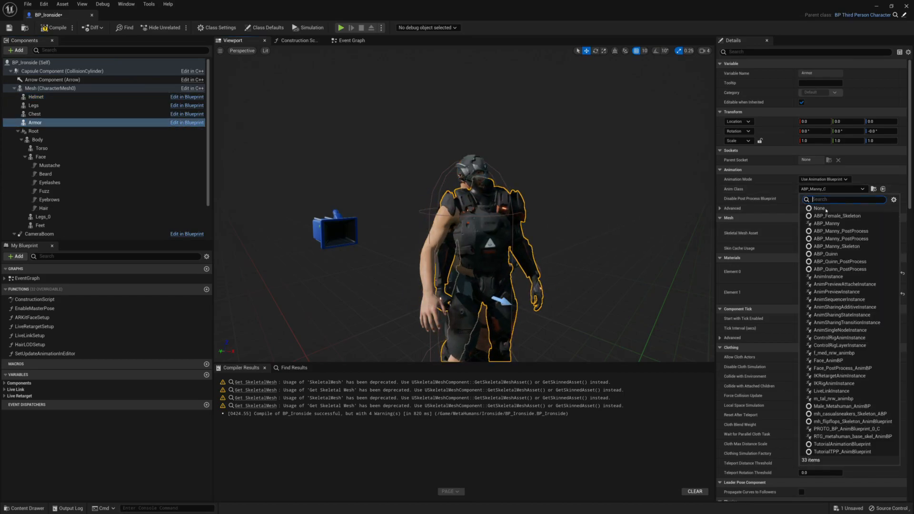
left_click(824, 208)
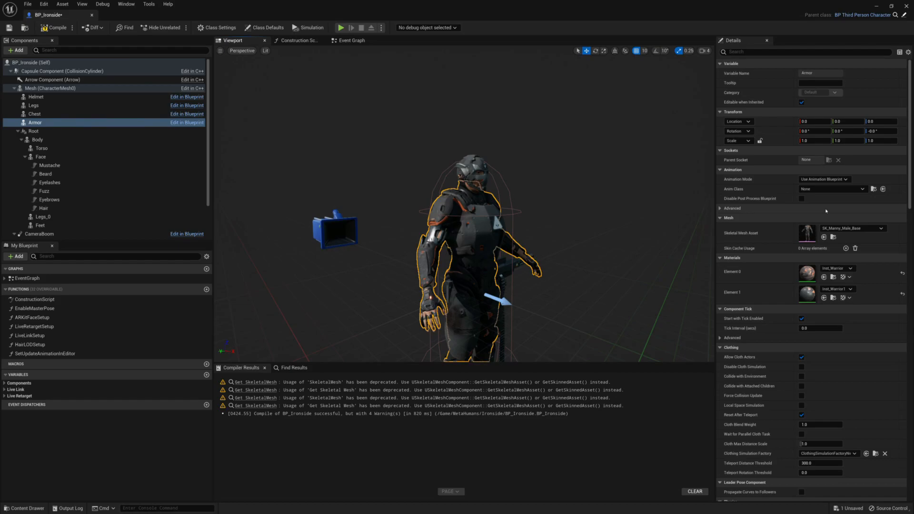
Inspect where the armor overlaps the character's hands and clear the Armor component's skeletal mesh asset
key("w")
right_click_drag(602, 275, 586, 329)
key("s")
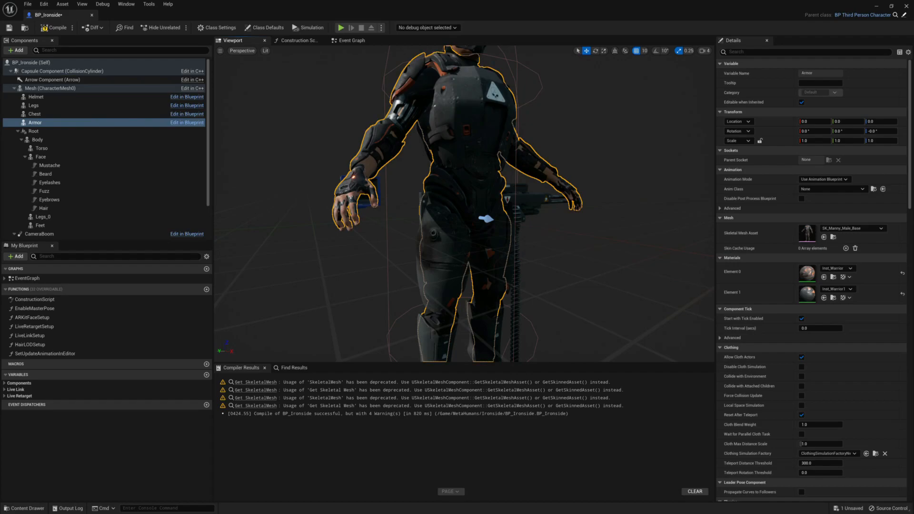
left_click(365, 170)
key("s")
right_click_drag(602, 208, 619, 188)
key("s")
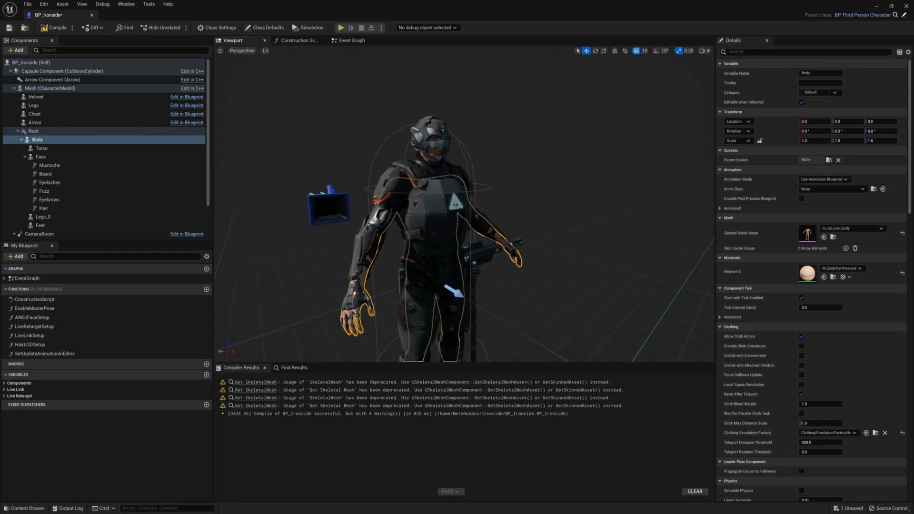
left_click(36, 122)
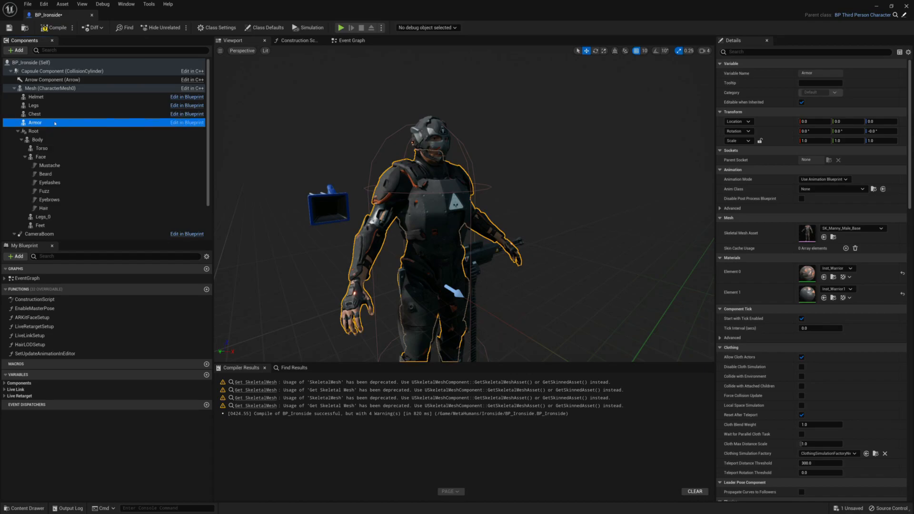
left_click(850, 229)
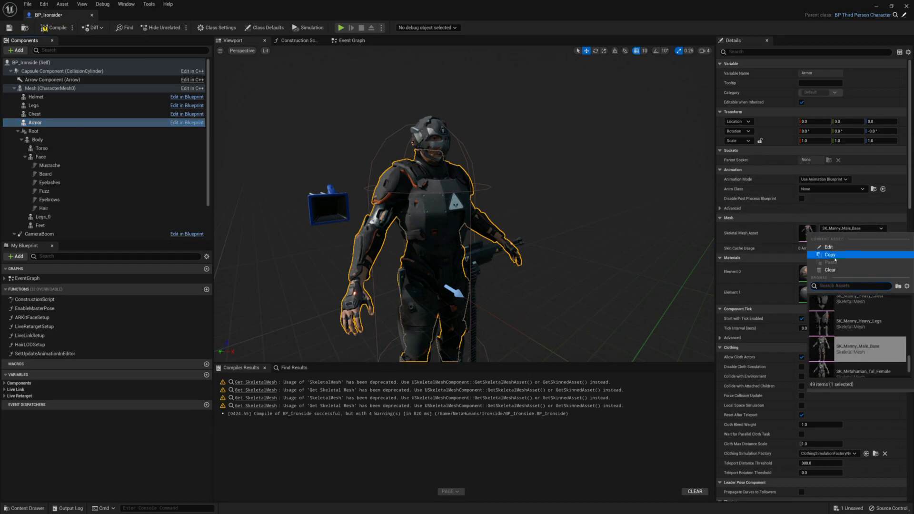
left_click(830, 270)
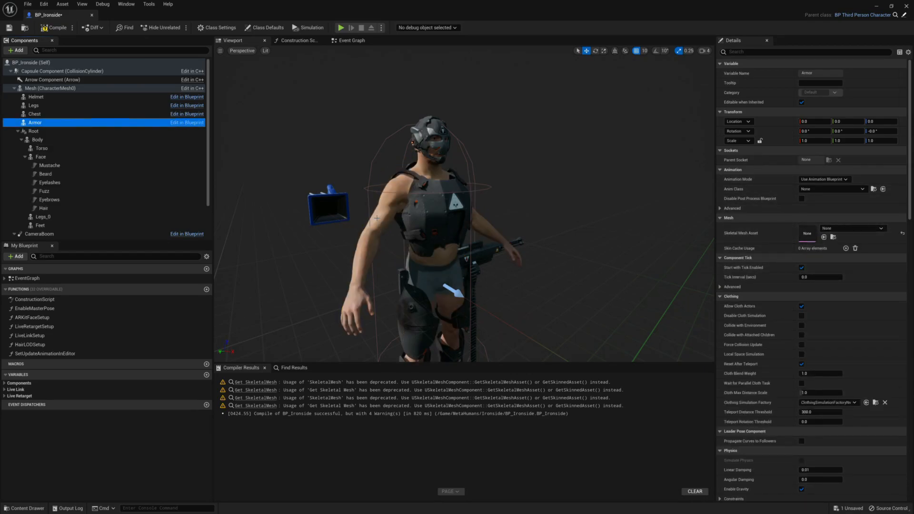
Assign SK_Metahuman_Tal_Male_Exo from Skeletal_Meshes/Metahuman_Tall_Medium_Male as the Body component's skeletal mesh
left_click(37, 139)
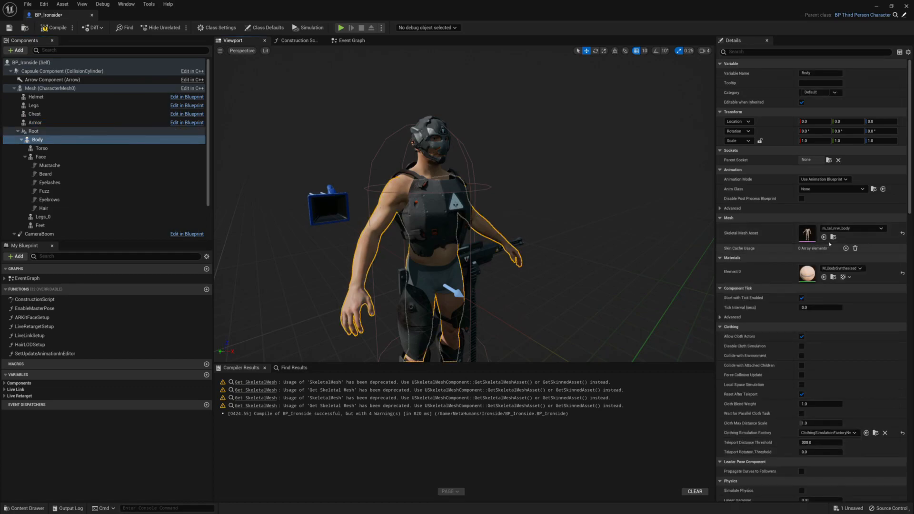
left_click_drag(650, 8, 634, 29)
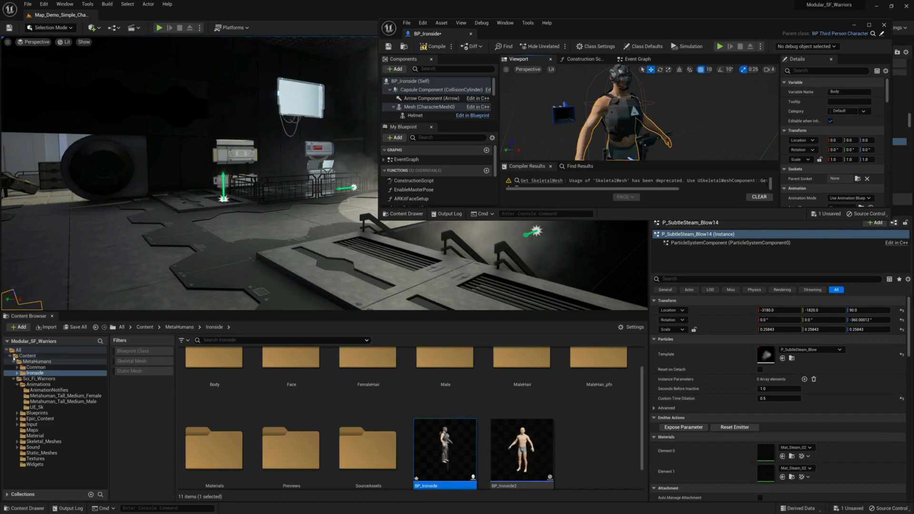
left_click(17, 441)
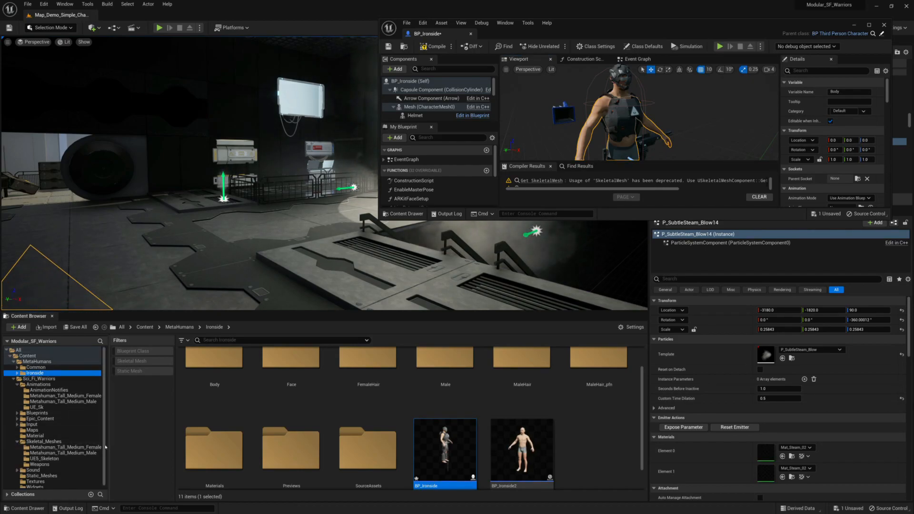
scroll(35, 447, "down", 1)
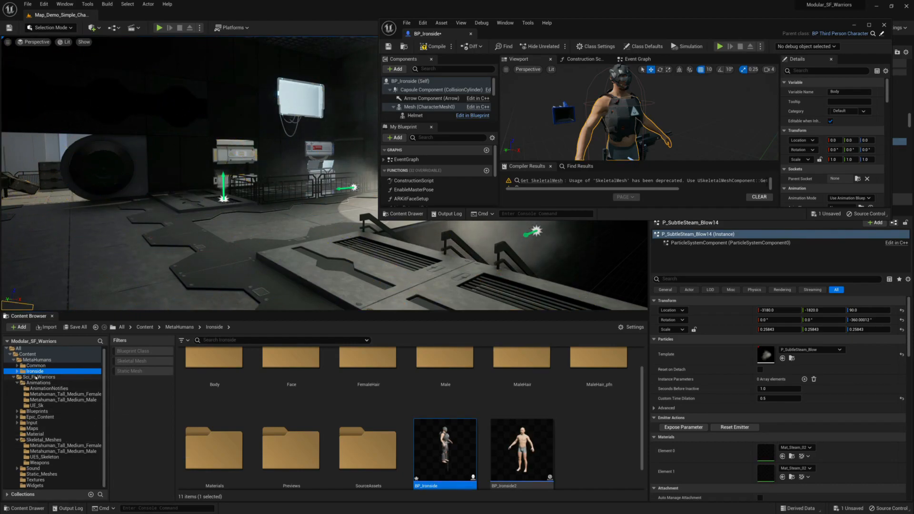
left_click(66, 453)
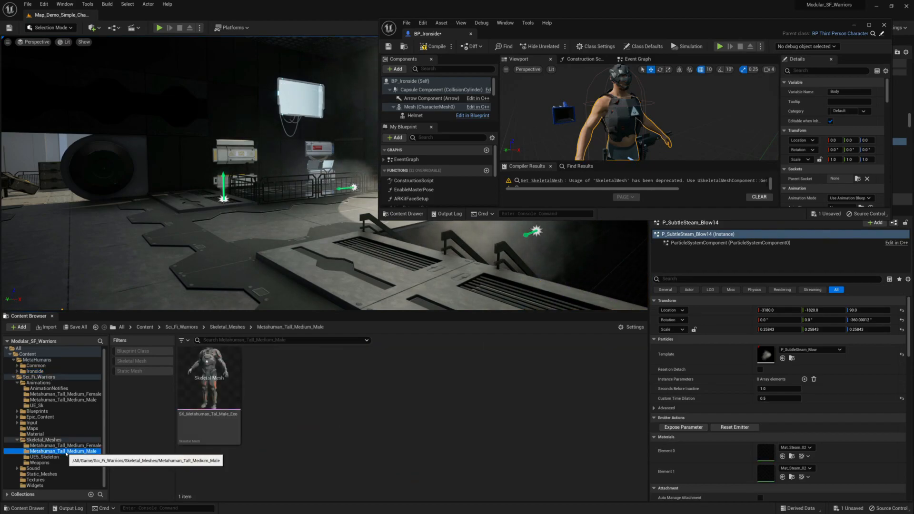
left_click(227, 422)
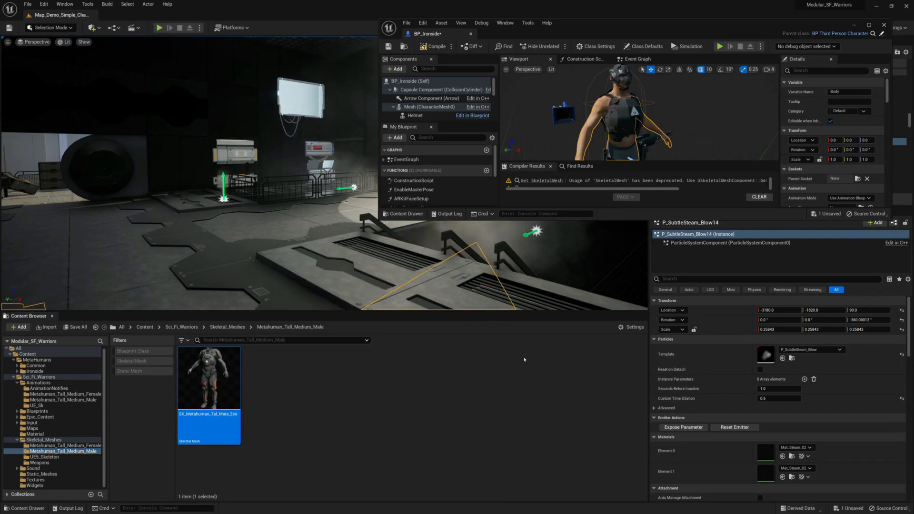
double_click(697, 29)
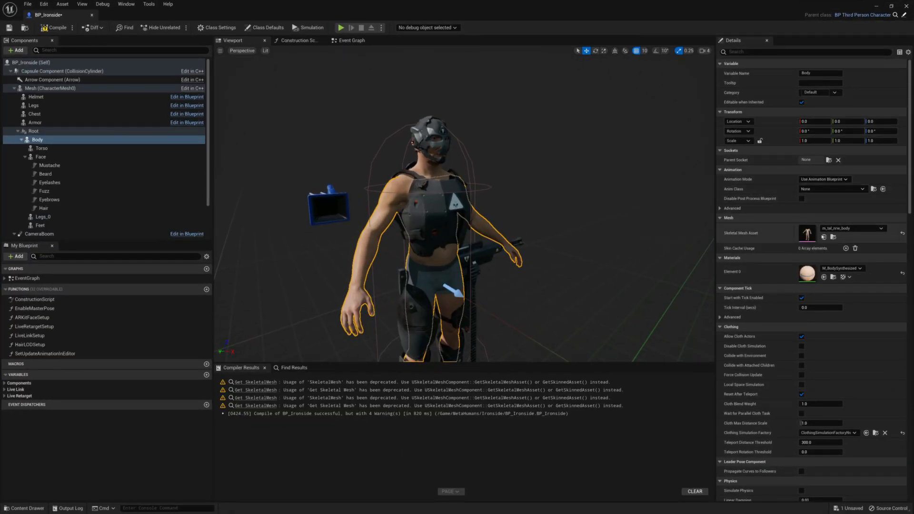
left_click(823, 237)
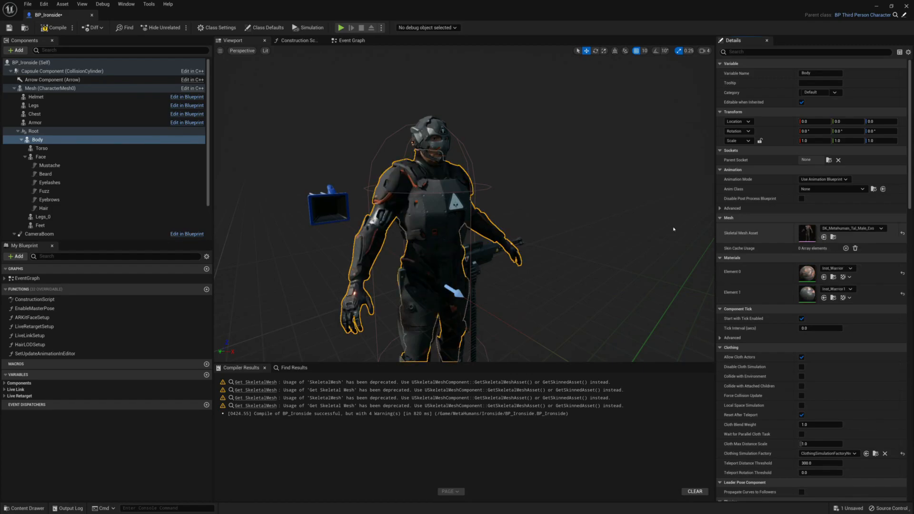
left_click_drag(615, 6, 535, 52)
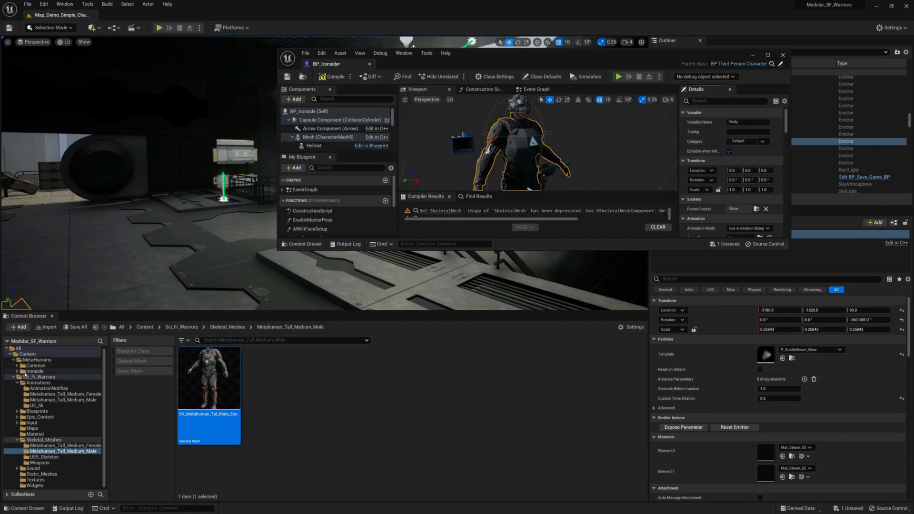
Assign Male_Metahuman_AnimBP from Animations/Metahuman_Tall_Medium_Male as the Body component's Anim Class
left_click(37, 383)
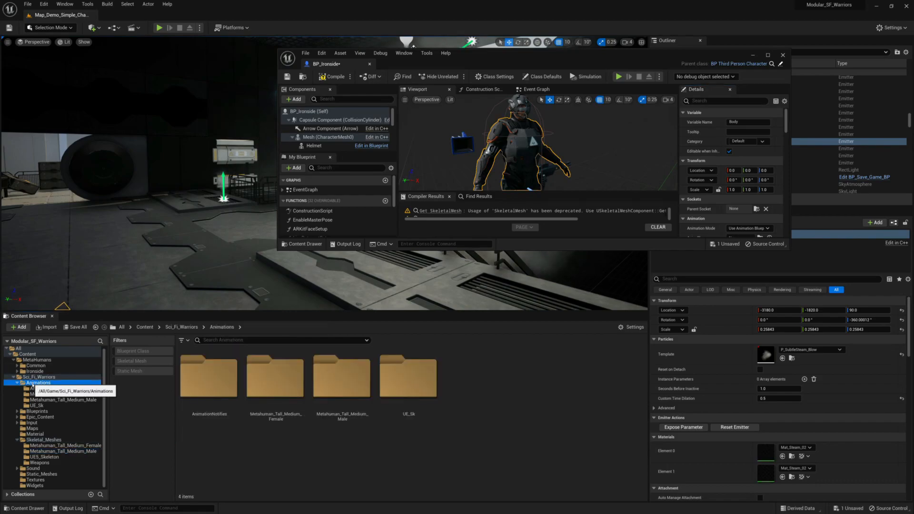
left_click(47, 400)
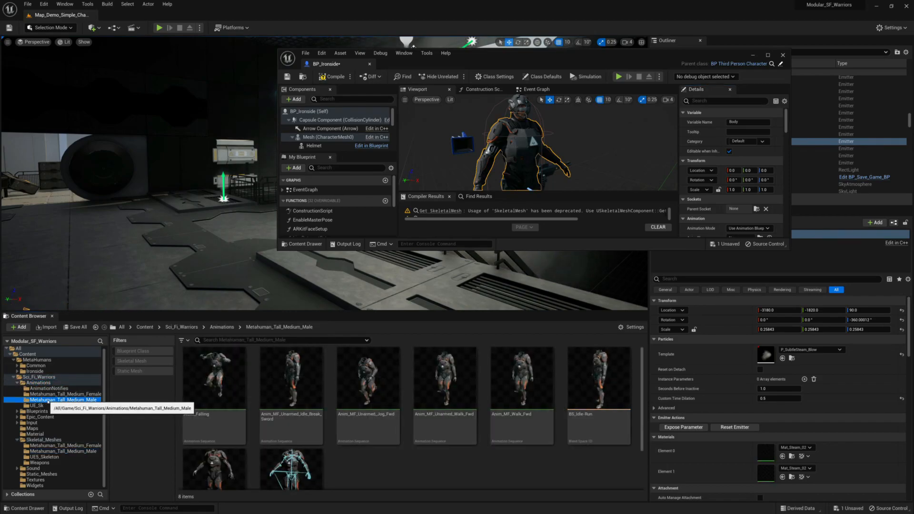
scroll(640, 439, "down", 2)
left_click(221, 431)
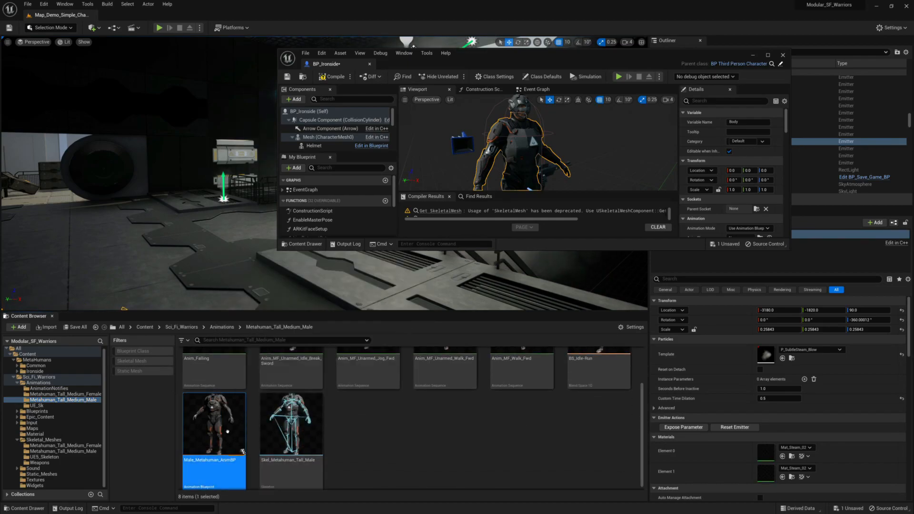
double_click(725, 55)
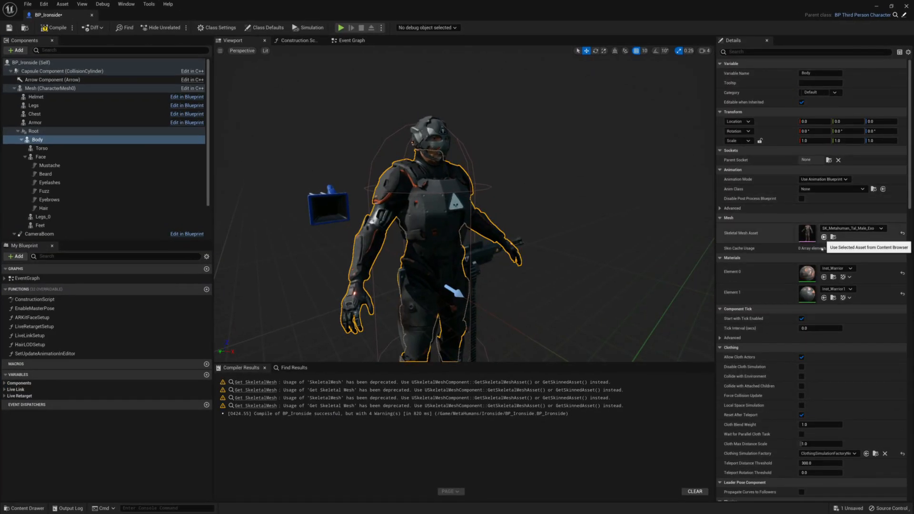
left_click(863, 189)
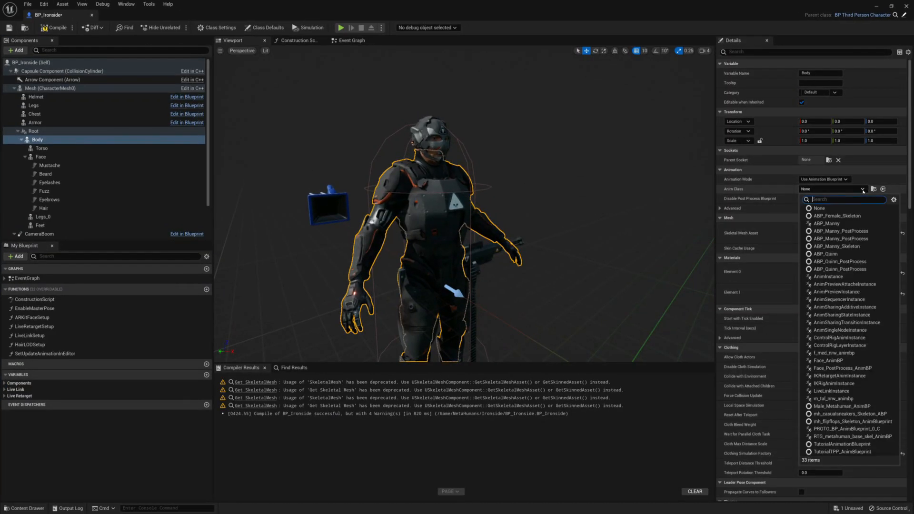
left_click(884, 189)
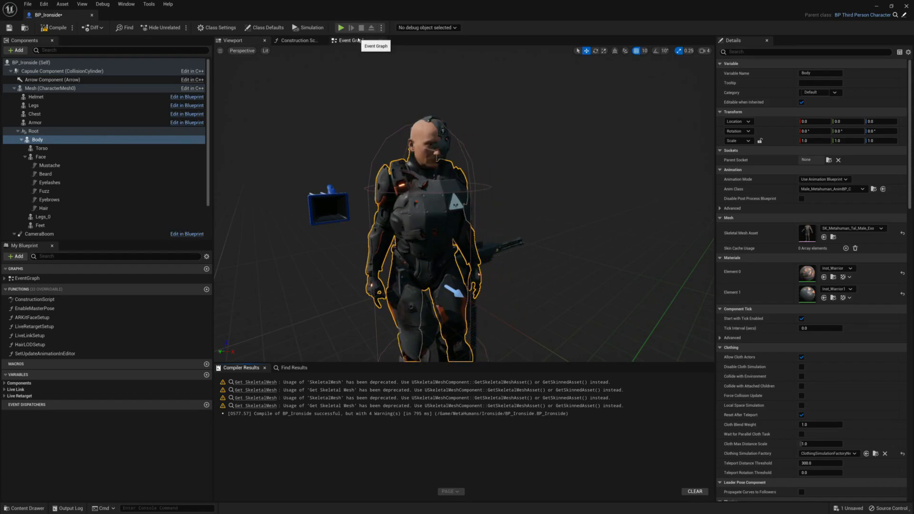
Add references to the Legs, Chest, Armor, Helmet and Body components in the Event Graph beside the Event BeginPlay chain
left_click(359, 40)
left_click(234, 41)
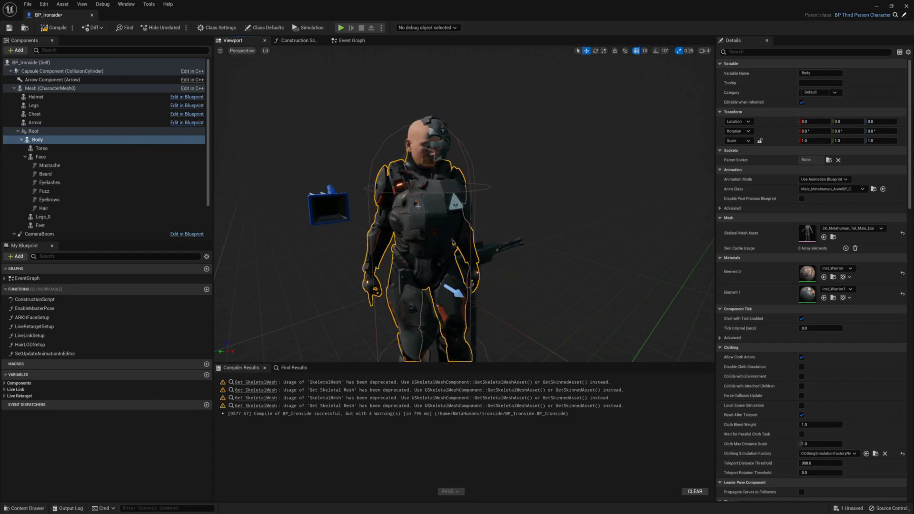
left_click(343, 42)
right_click_drag(498, 135, 482, 267)
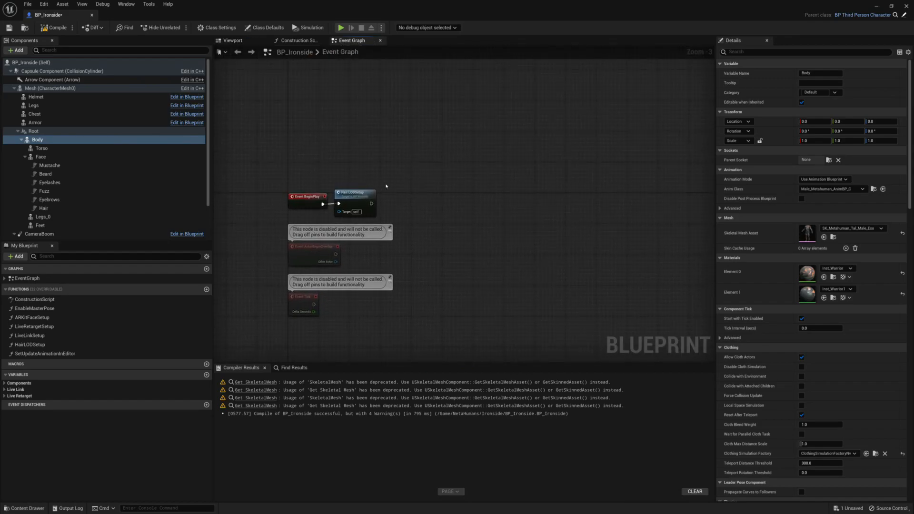
scroll(408, 187, "up", 3)
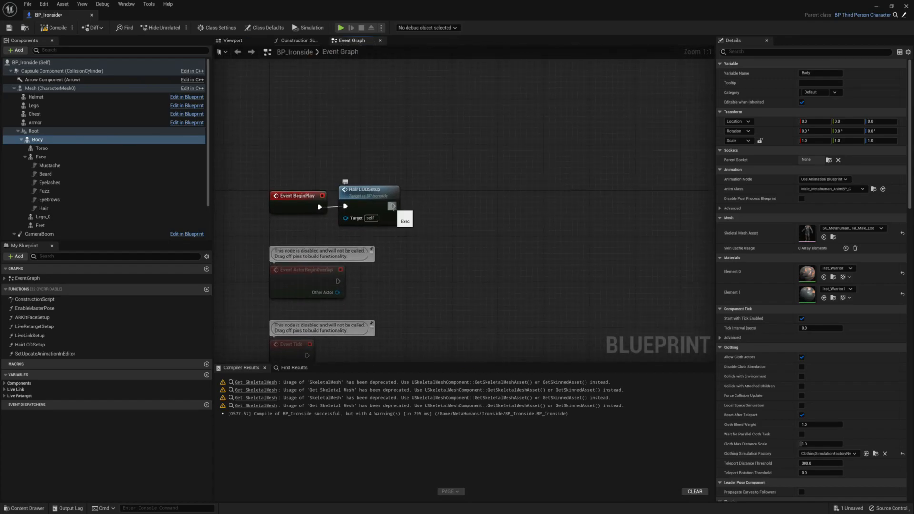
left_click(38, 98)
left_click(34, 105, "ctrl")
left_click(38, 115, "ctrl")
left_click(35, 123, "ctrl")
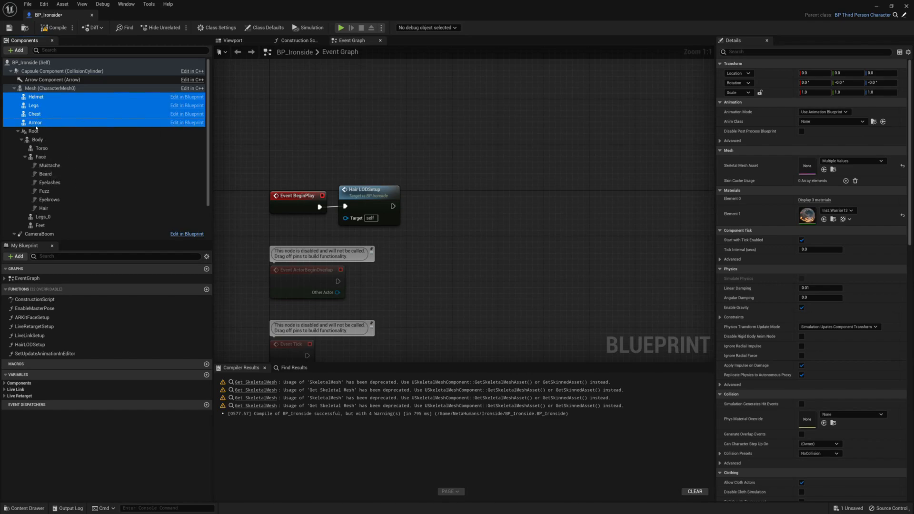
left_click_drag(31, 123, 461, 256)
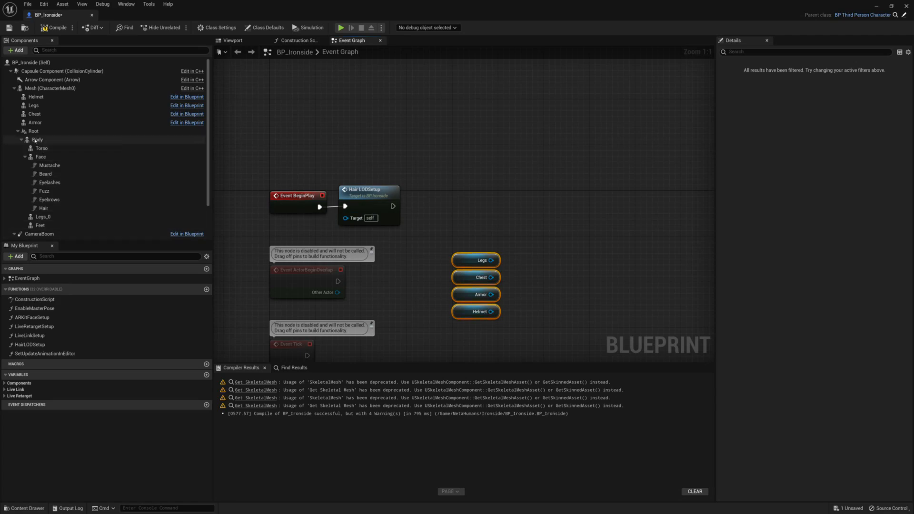
left_click_drag(37, 139, 422, 186)
left_click_drag(458, 225, 457, 222)
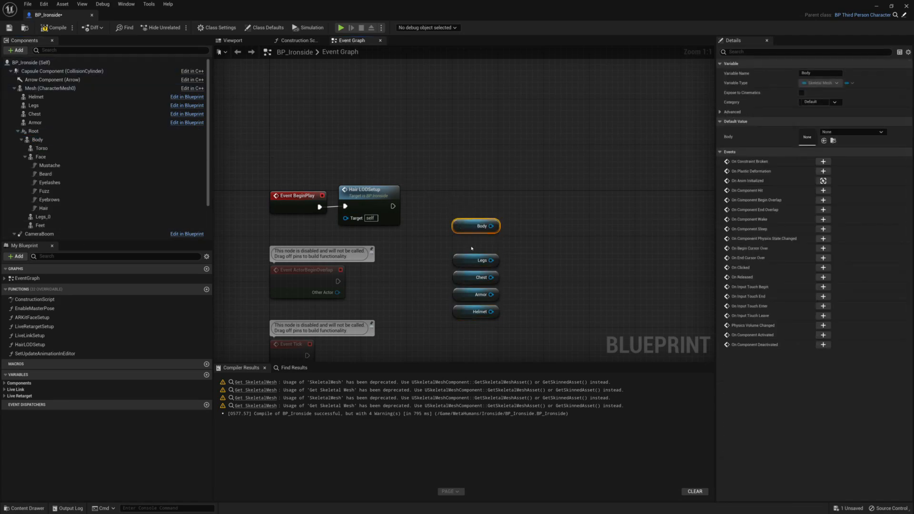
Add a Set Leader Pose Component node after Hair LODSetup, with Body as its only connected input, feeding New Leader Bone Component
right_click_drag(531, 223, 446, 242)
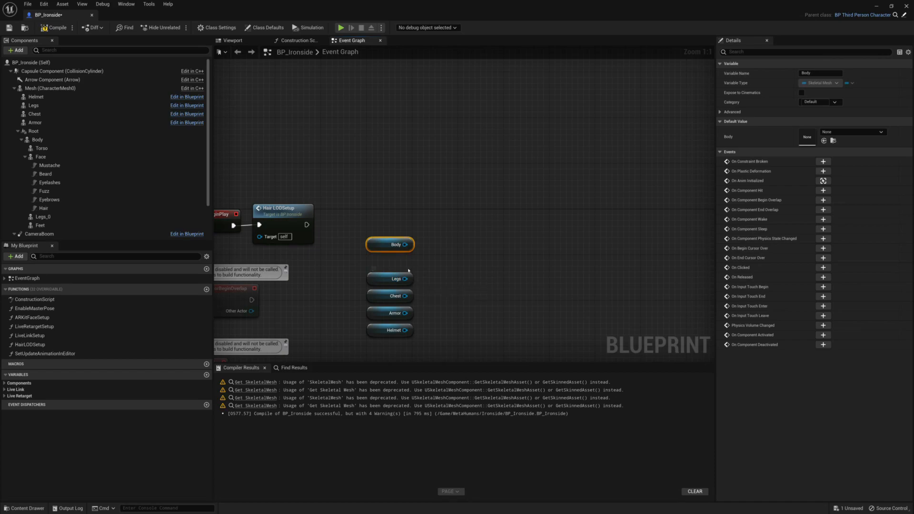
left_click_drag(405, 279, 463, 231)
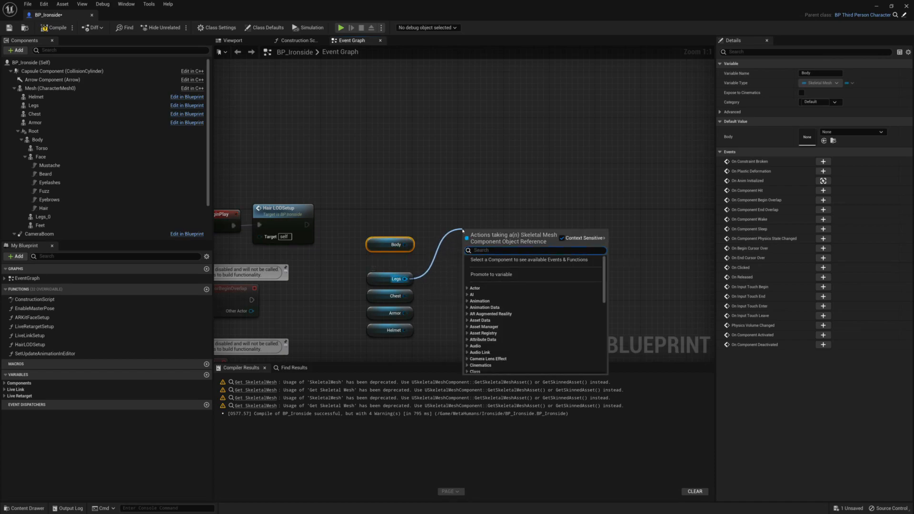
type("set lead")
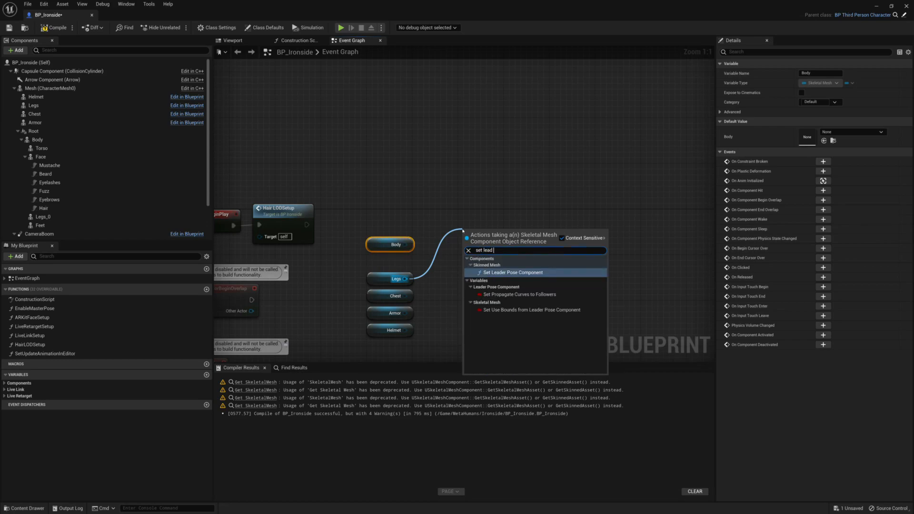
key("Return")
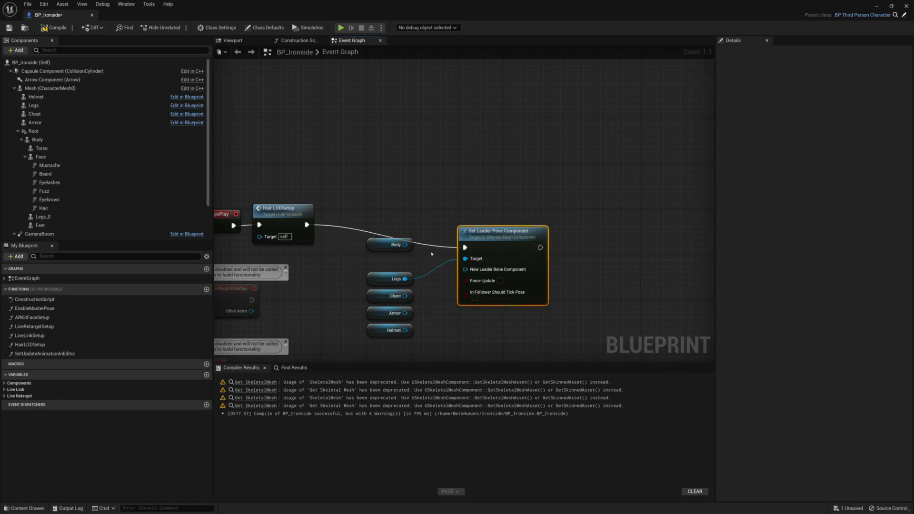
left_click_drag(408, 245, 465, 259)
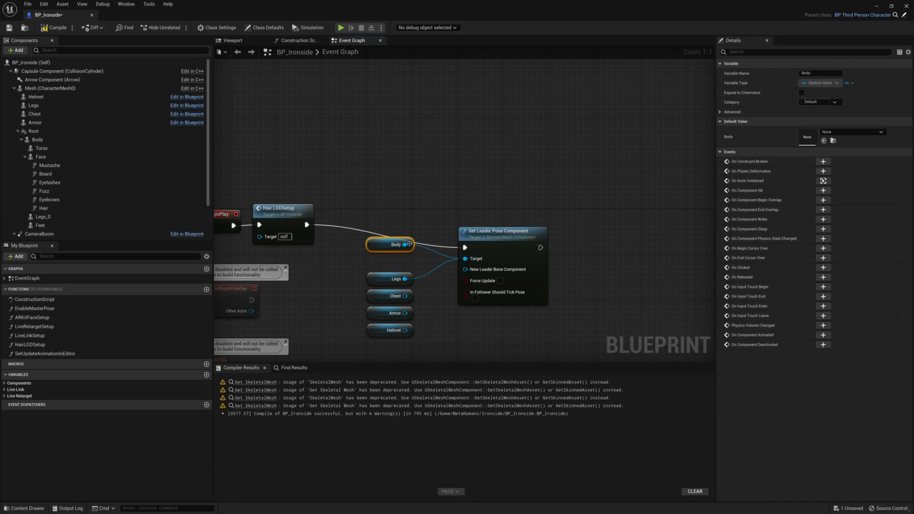
left_click_drag(407, 245, 466, 269)
left_click(467, 259, "alt")
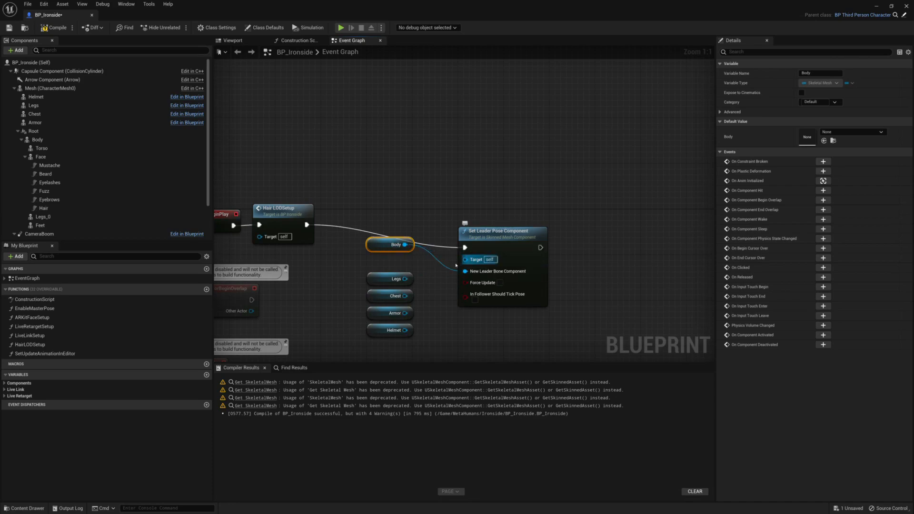
Connect Legs, Chest, Armor and Helmet to the Target of Set Leader Pose Component and align that node with Hair LODSetup
left_click_drag(374, 268, 384, 337)
left_click_drag(383, 292, 470, 262)
left_click_drag(405, 227, 468, 261)
left_click_drag(487, 236, 482, 213)
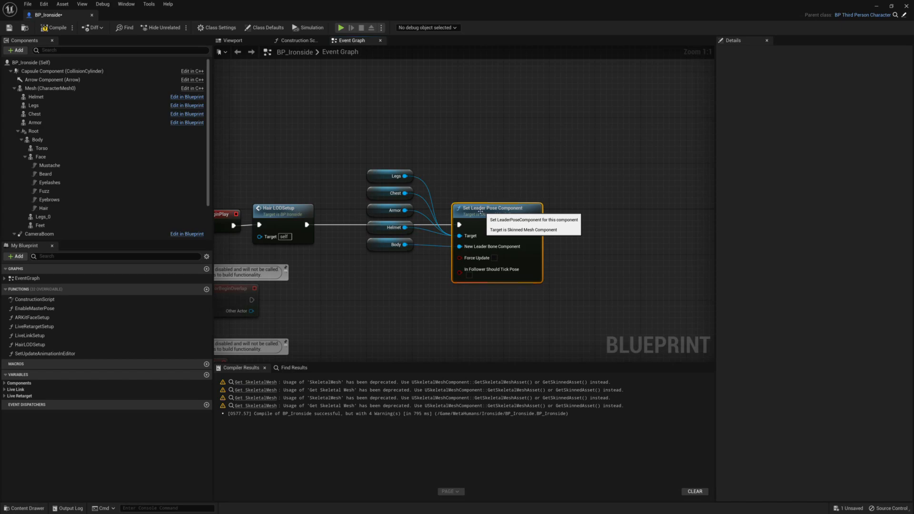
Move the five component references below the execution wire, then compile and save the blueprint
left_click_drag(358, 181, 422, 251)
left_click_drag(388, 176, 388, 256)
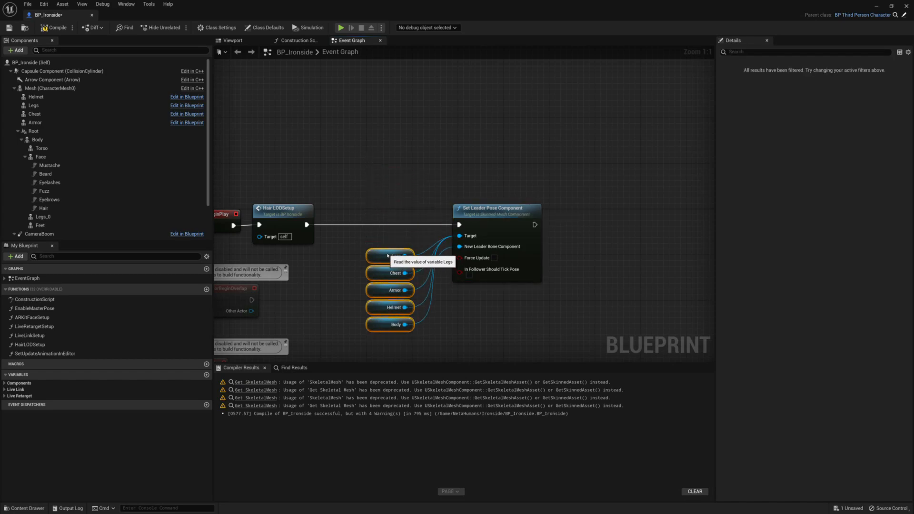
left_click(53, 28)
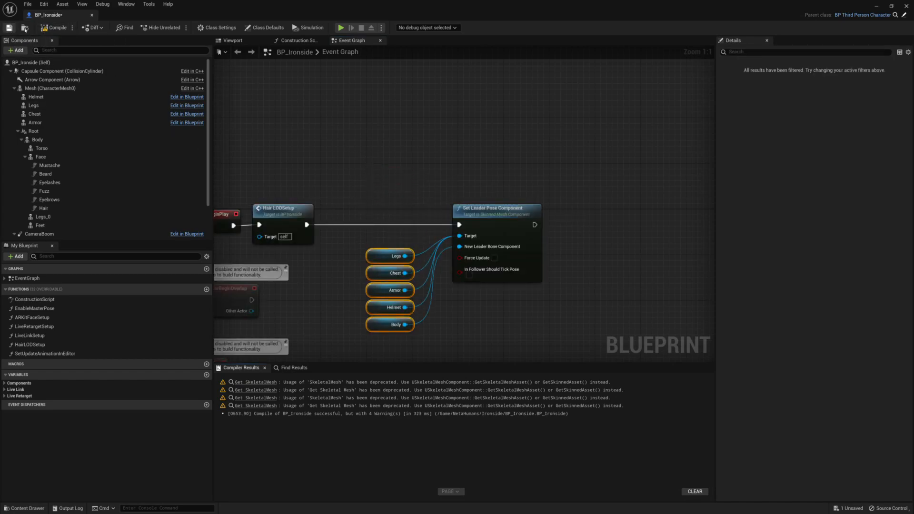
left_click(9, 27)
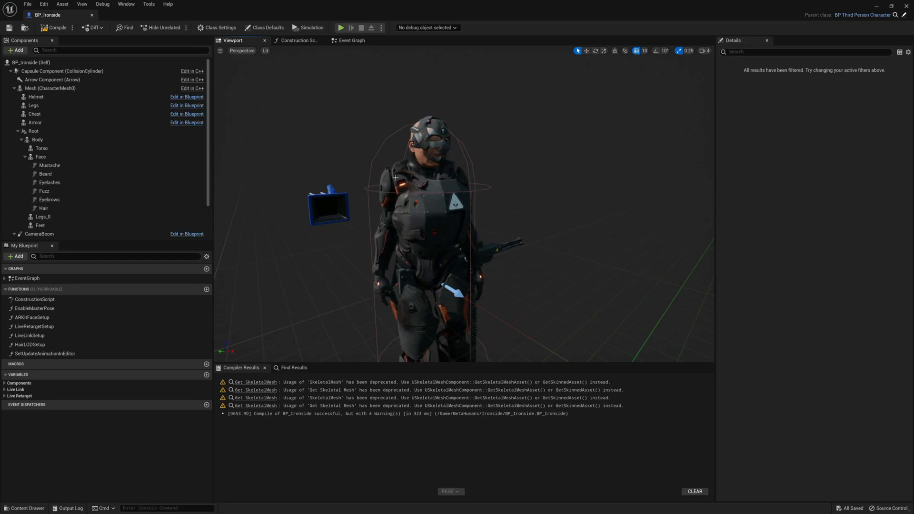
Inspect the skeletal mesh and Anim Class settings of the Legs, Feet and Torso components
left_click(33, 105)
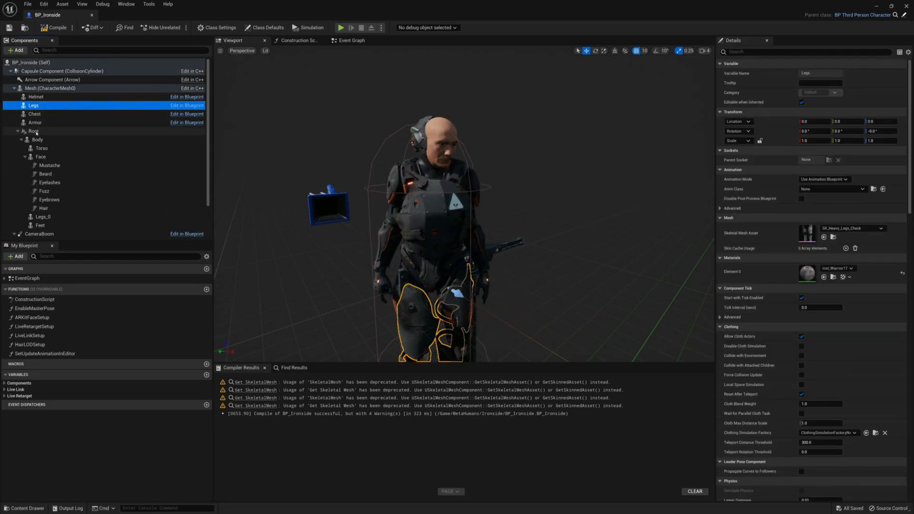
scroll(211, 175, "down", 2)
scroll(211, 174, "down", 1)
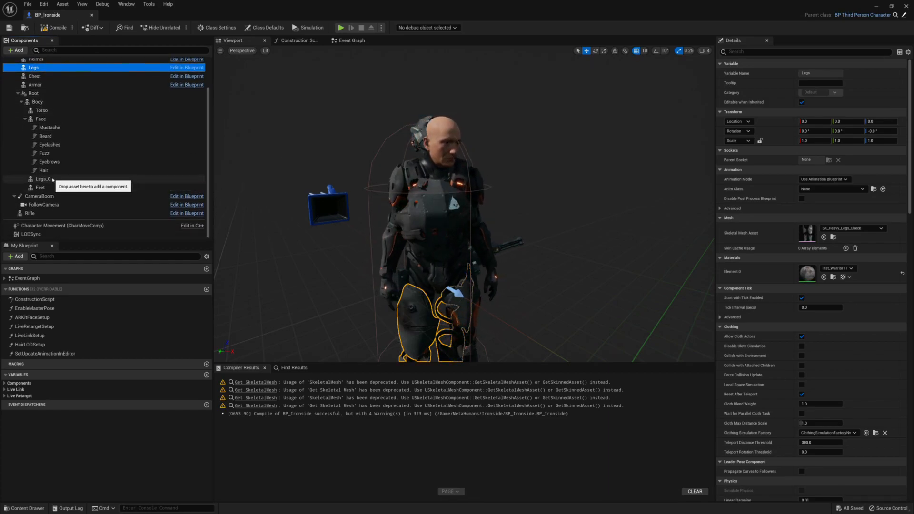
left_click(40, 187)
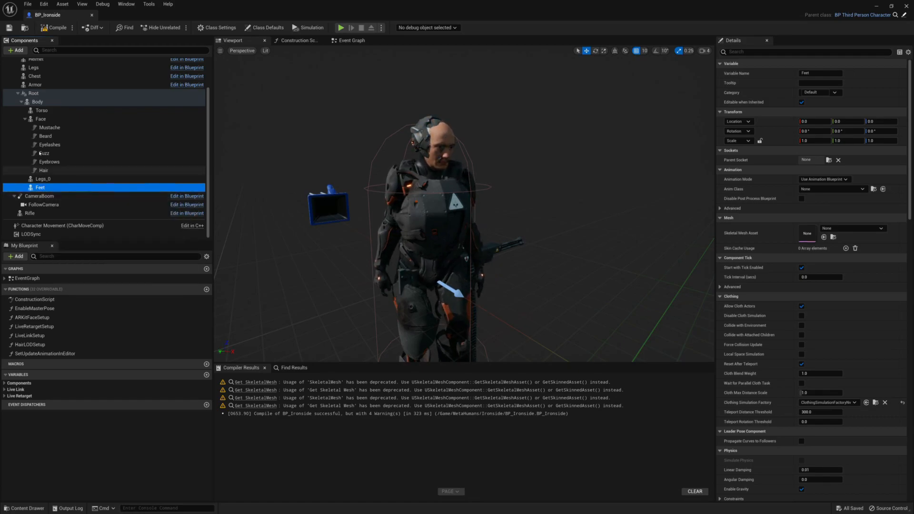
left_click(41, 110)
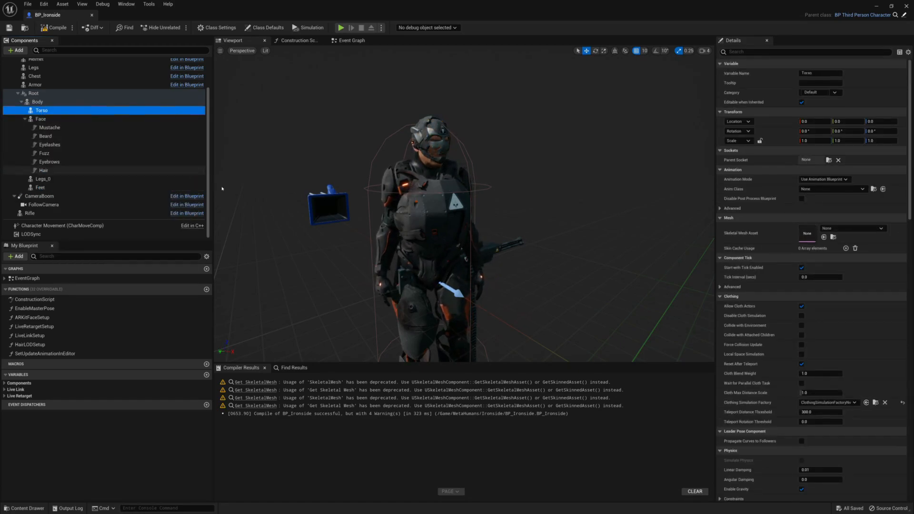
scroll(211, 186, "up", 3)
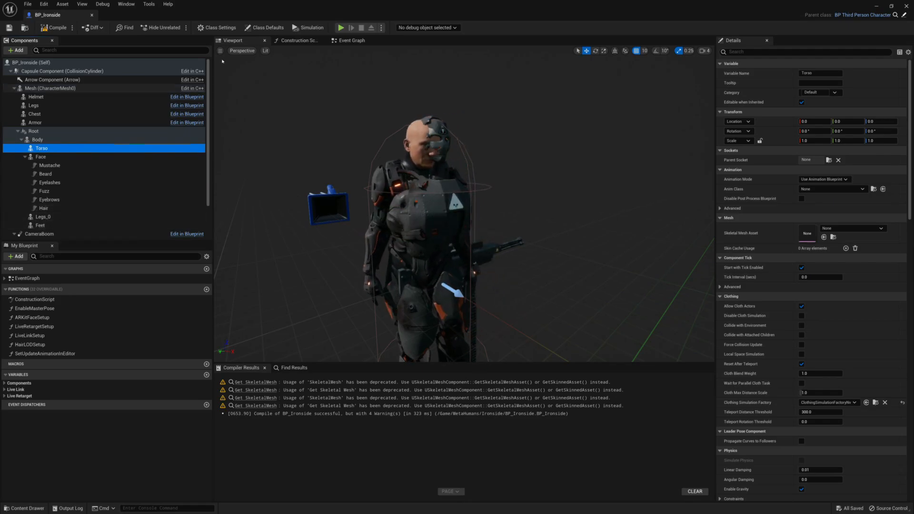
left_click(350, 41)
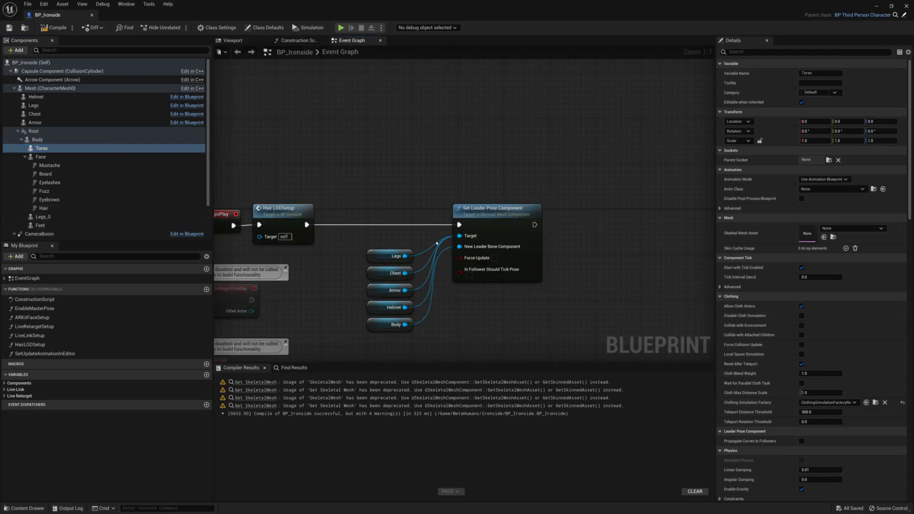
left_click_drag(372, 255, 374, 247)
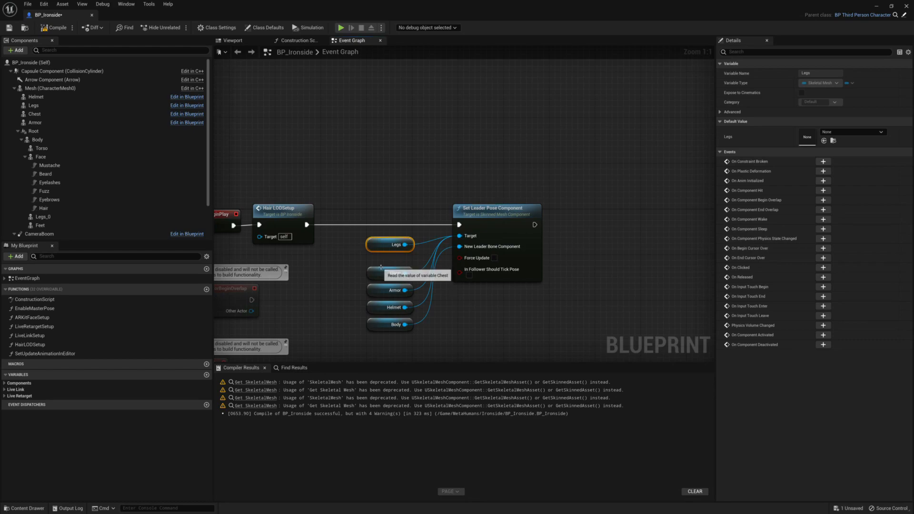
key("ctrl+z")
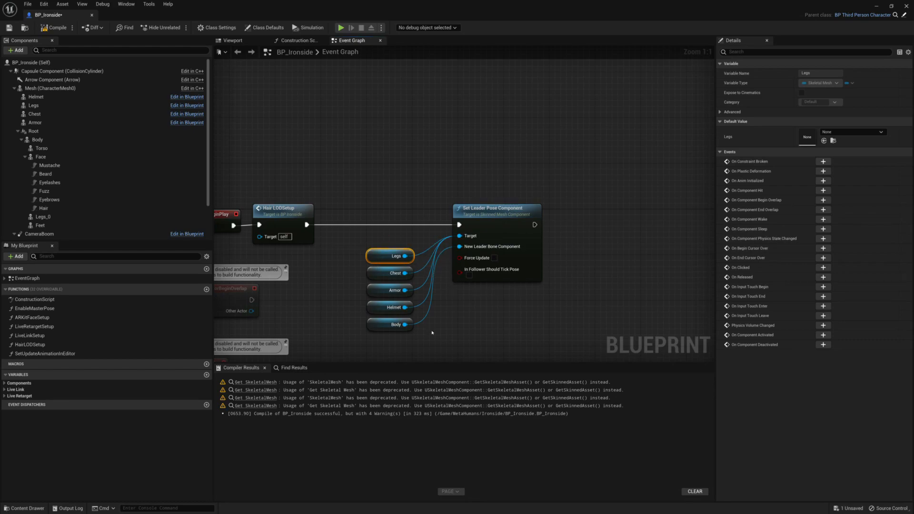
left_click(441, 268)
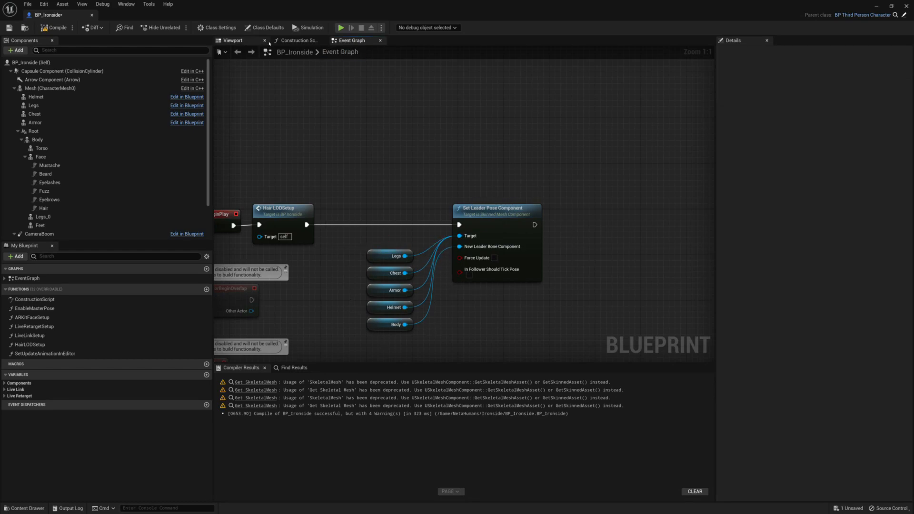
Examine the chain of Enable Master Pose calls and their component inputs in the Construction Script
left_click(291, 43)
scroll(459, 266, "up", 4)
right_click_drag(461, 261, 627, 305)
right_click_drag(392, 259, 243, 266)
right_click_drag(577, 266, 274, 263)
right_click_drag(507, 281, 714, 279)
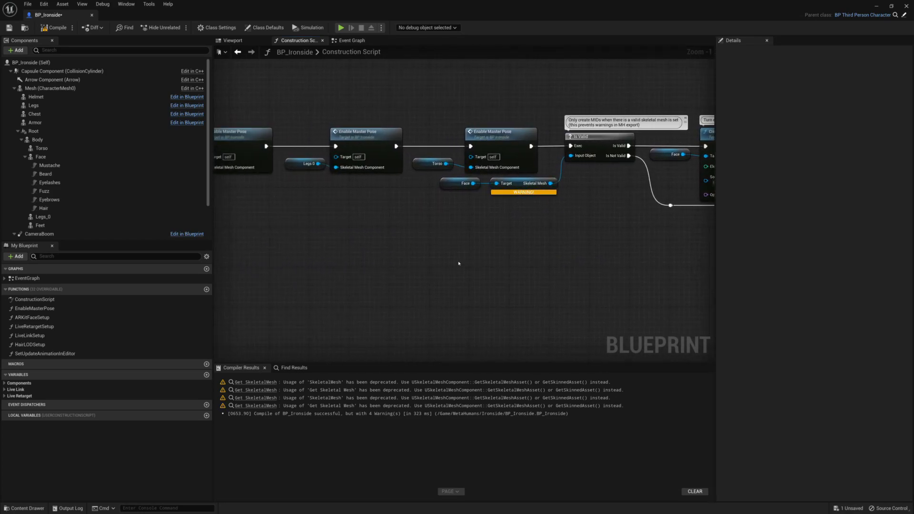
Open the Enable Master Pose function and examine its validity checks and Set Leader Pose Component call
left_click(353, 132)
double_click(353, 132)
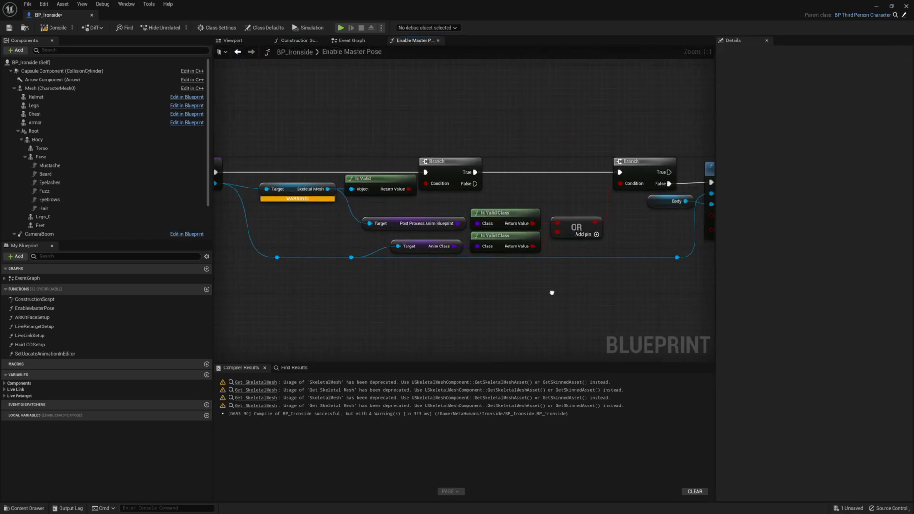
right_click_drag(572, 292, 396, 294)
left_click(535, 178)
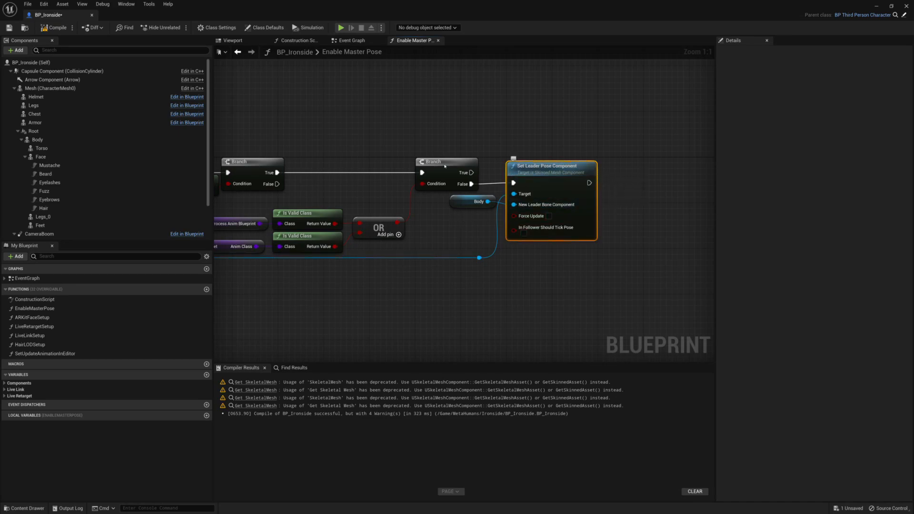
right_click_drag(394, 227, 652, 230)
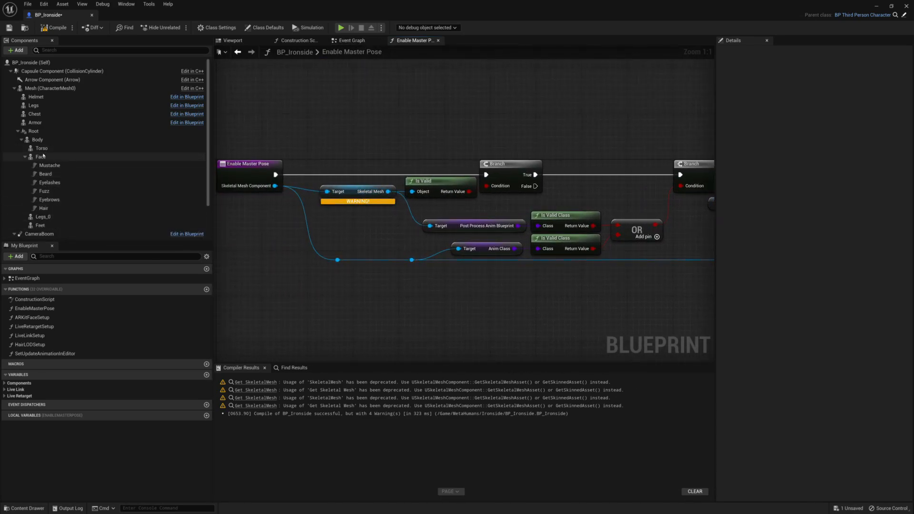
Review the Set Leader Pose Component node and its Body reference in the Event Graph, along with the character preview
left_click(371, 42)
mouse_move(373, 291)
left_mouse_down()
mouse_move(379, 312)
mouse_move(378, 294)
left_mouse_up()
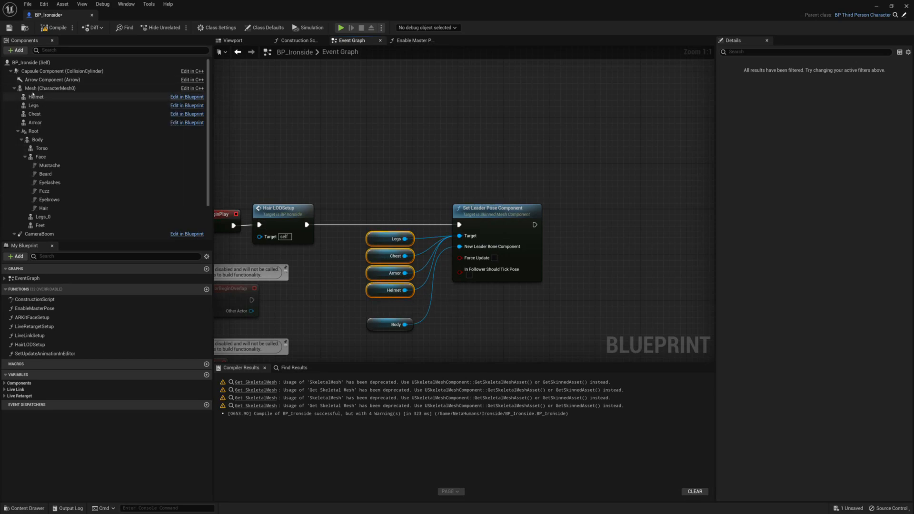
left_click(507, 224)
left_click(376, 324)
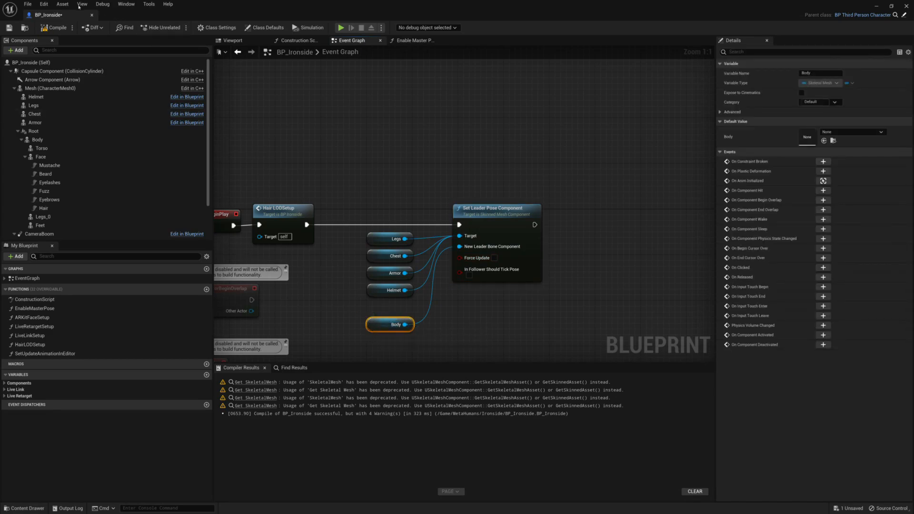
left_click(251, 42)
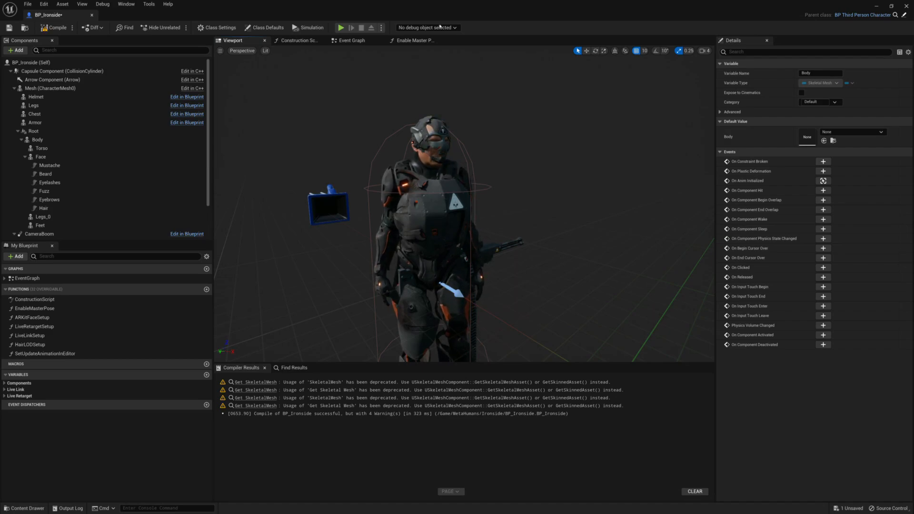
left_click(402, 40)
left_click(353, 41)
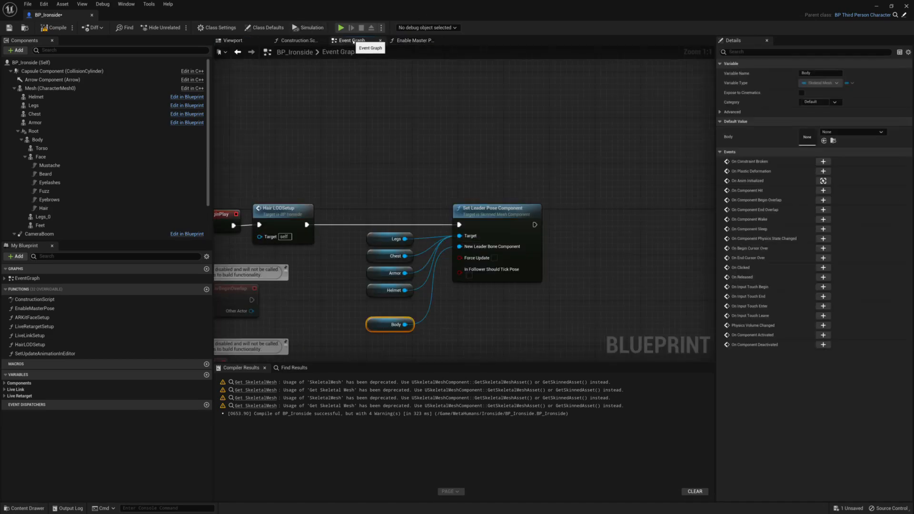
Save the blueprint and place an instance of BP_Ironside on the corridor floor in the level
left_click_drag(563, 1, 629, 97)
left_click(395, 122)
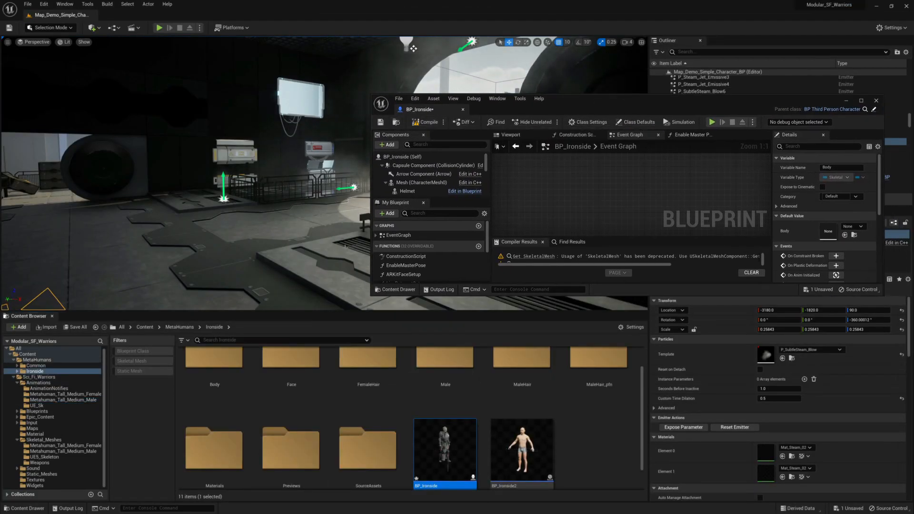
mouse_move(263, 232)
right_mouse_down()
mouse_move(191, 248)
mouse_move(263, 232)
right_mouse_up()
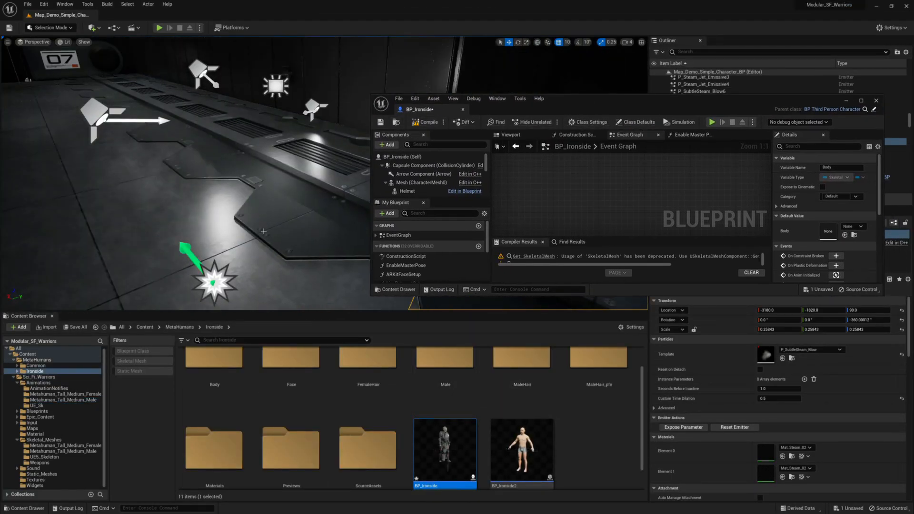
left_click_drag(445, 450, 206, 164)
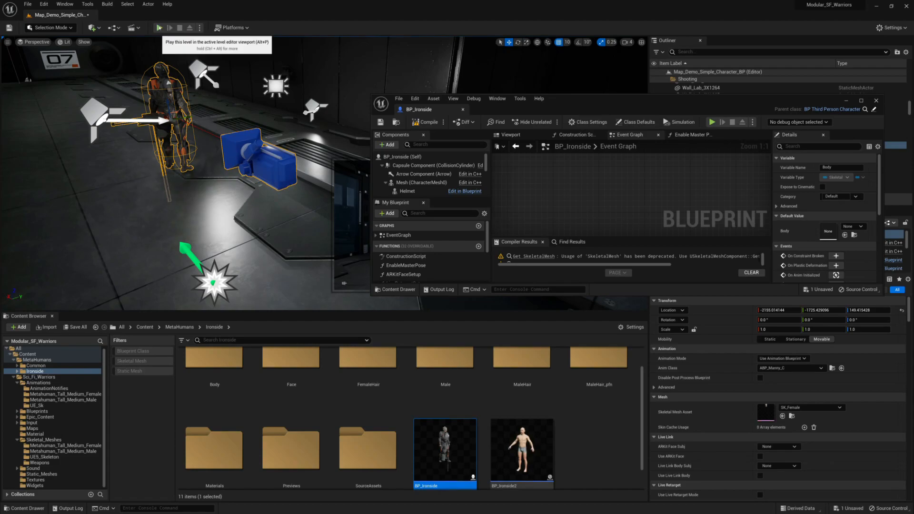
Play-test the level to check the placed BP_Ironside, then stop the session
left_click(160, 28)
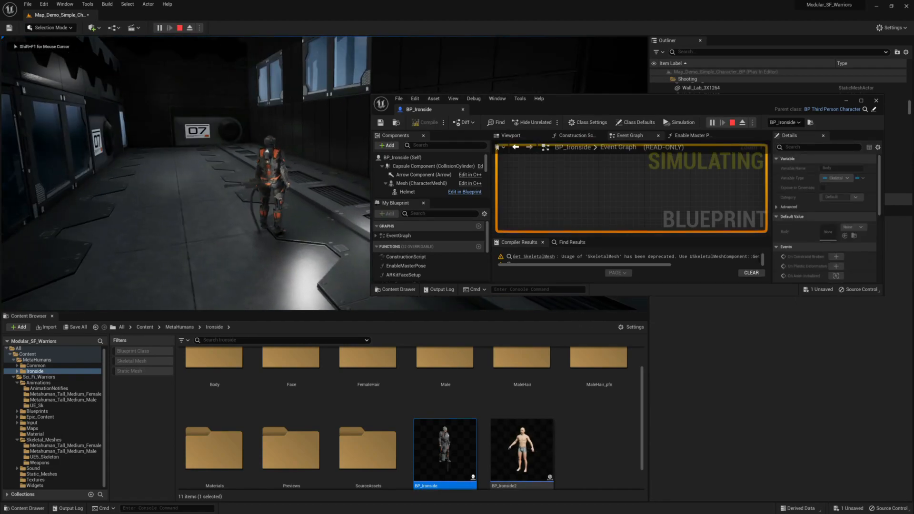
key("s")
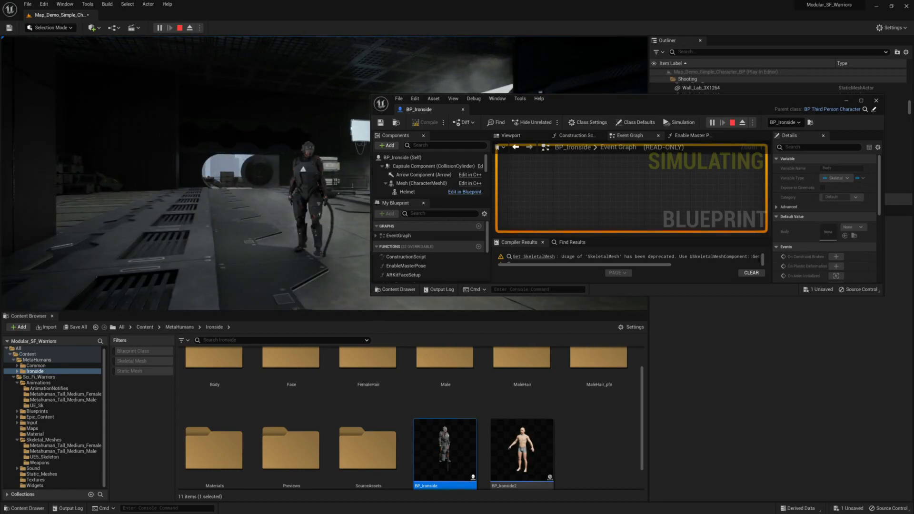
key("Escape")
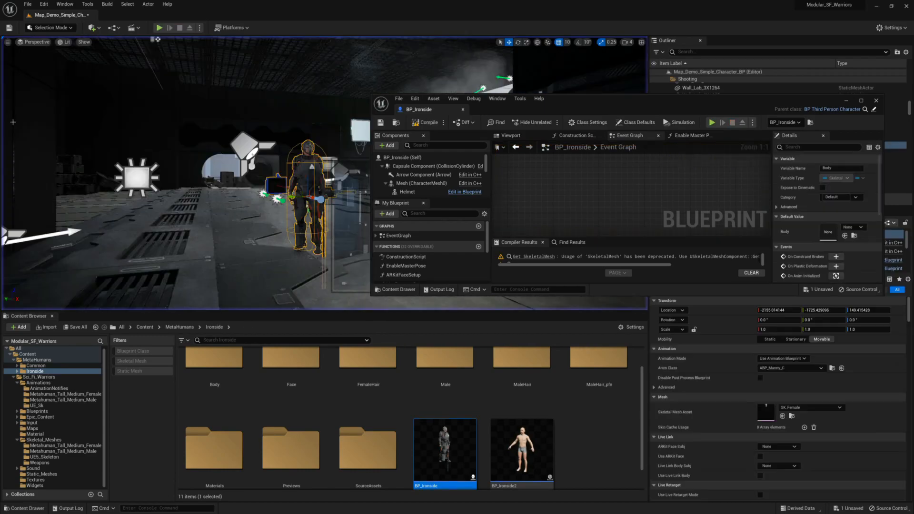
Move the placed BP_Ironside about 110 units along Y and set its Auto Possess Player to Player 0
left_click(305, 191)
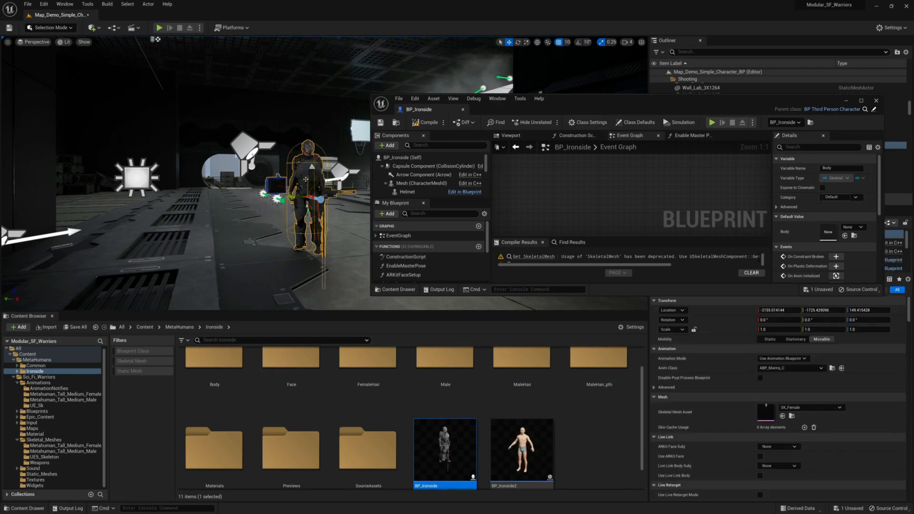
left_click_drag(291, 196, 209, 203)
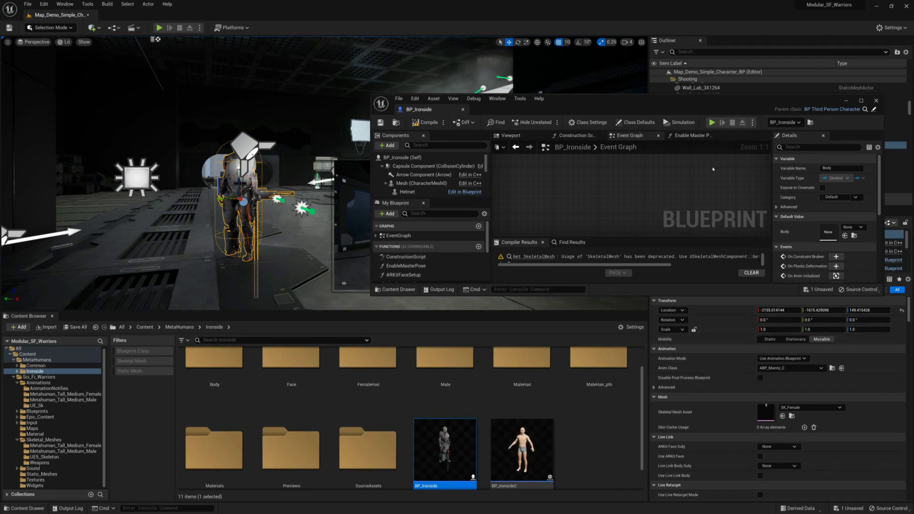
left_click_drag(659, 102, 500, 60)
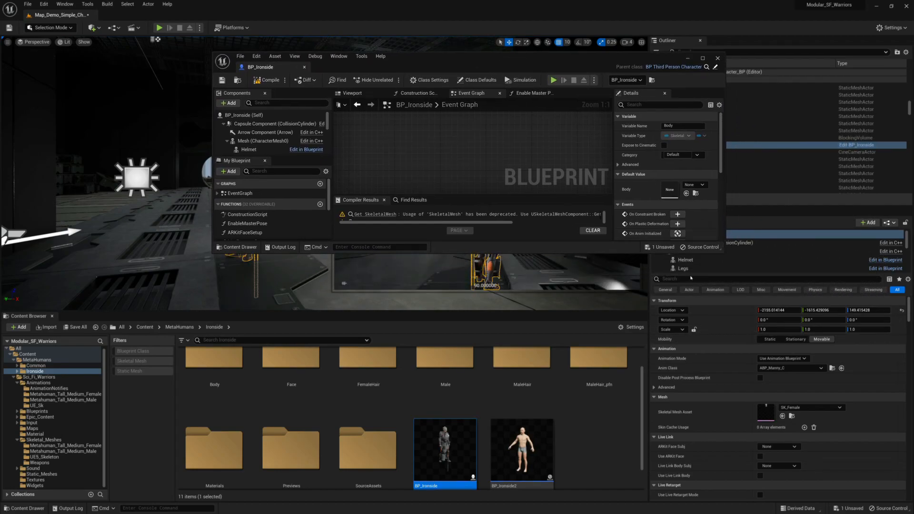
left_click(689, 279)
type("posse")
left_click(775, 310)
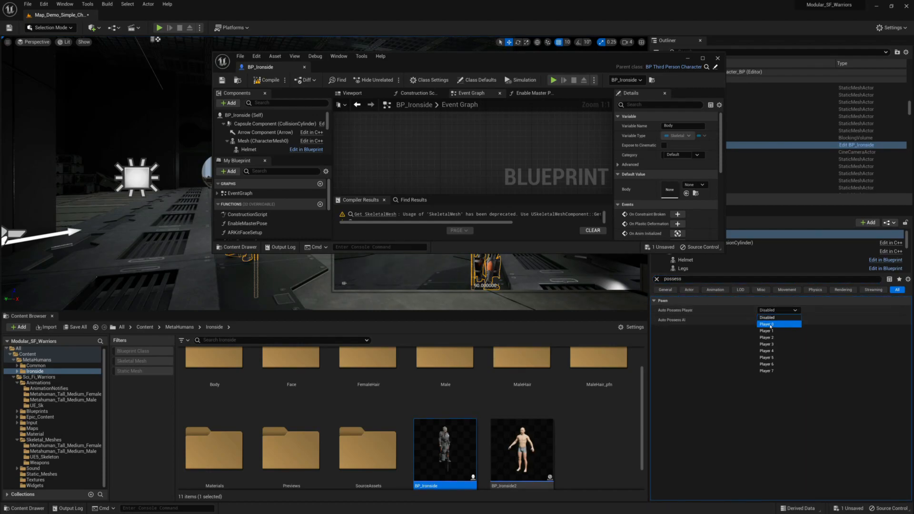
left_click(771, 324)
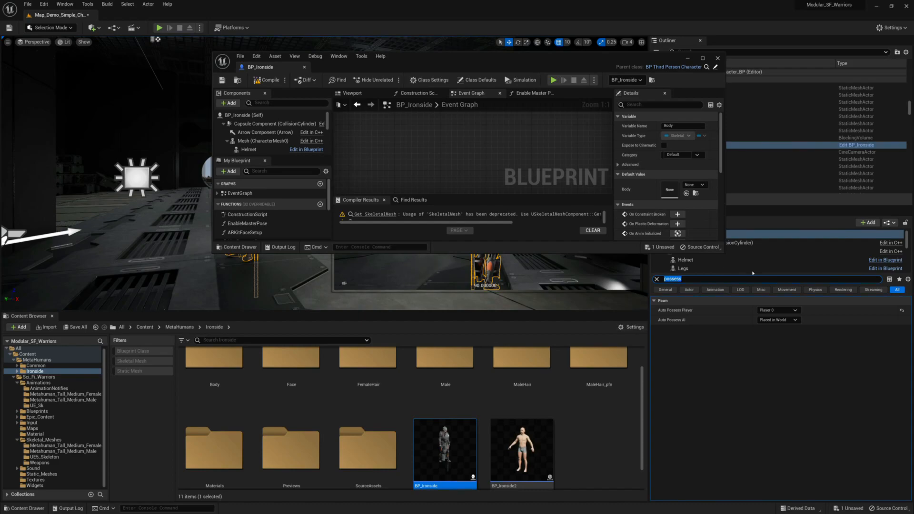
left_click_drag(495, 68, 297, 282)
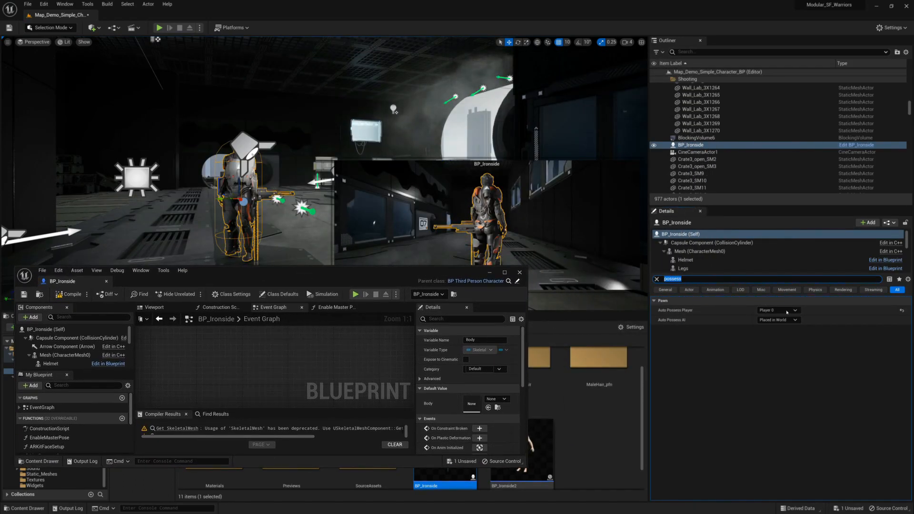
left_click_drag(313, 280, 601, 115)
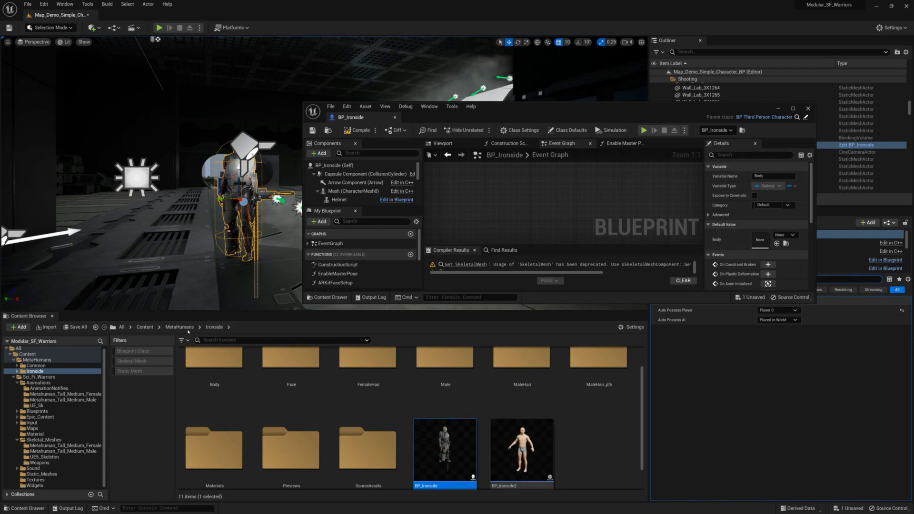
Play-test the level with BP_Ironside possessed by Player 0, then stop the session
left_click(159, 28)
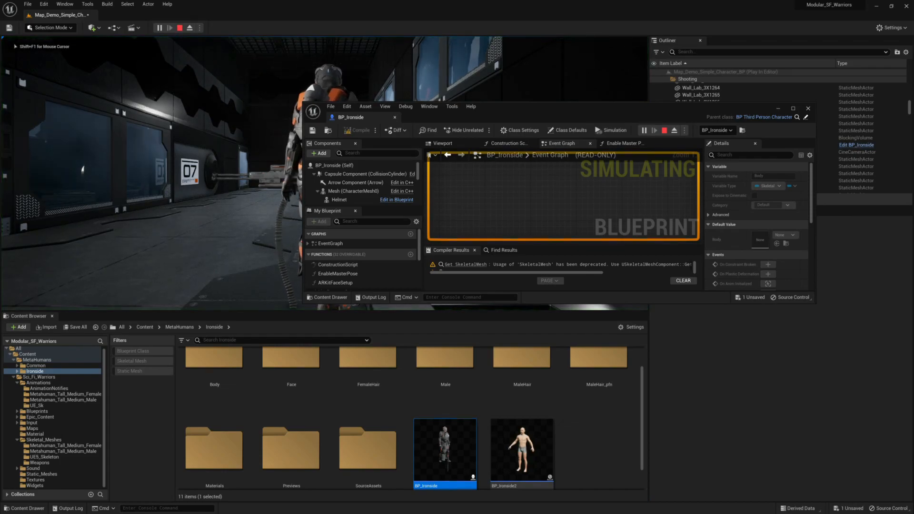
key("Escape")
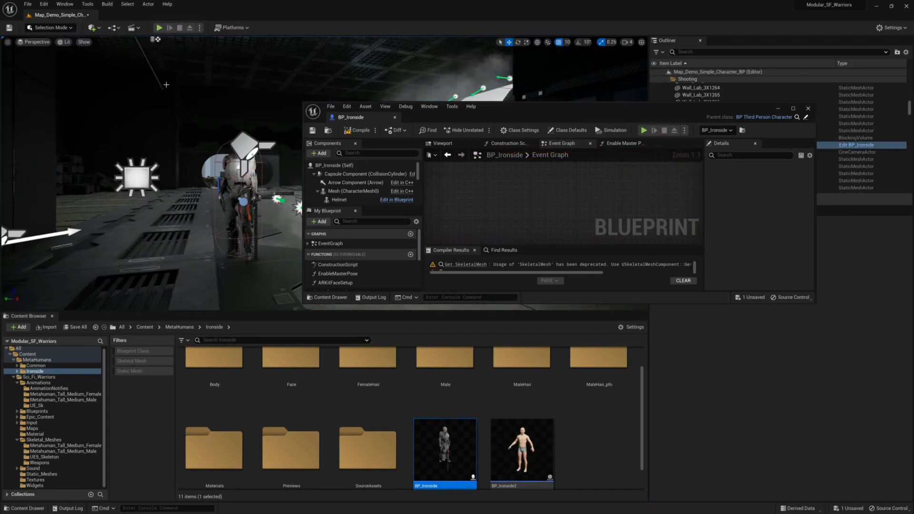
Open BP_ThirdPersonCharacter from Blueprints/Simple_Character_Blueprint in a maximized editor window
left_click(62, 371)
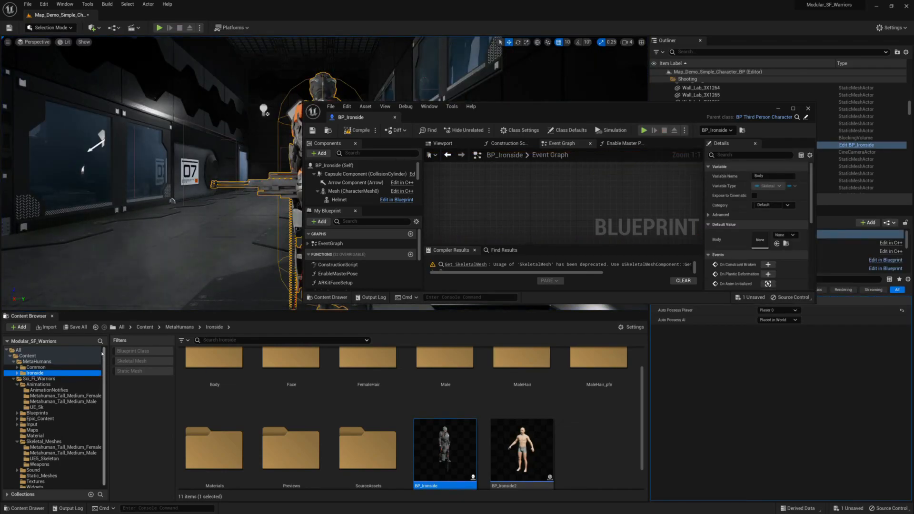
scroll(102, 354, "up", 1)
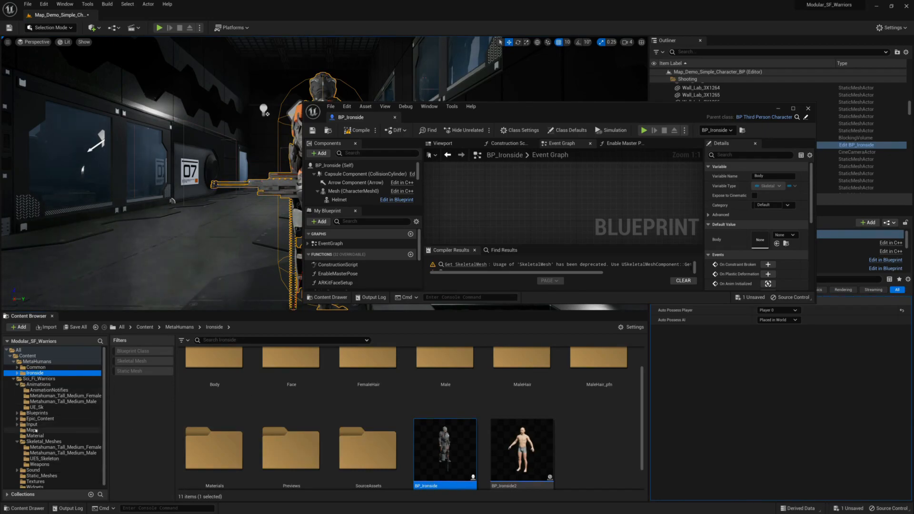
left_click(38, 413)
left_click(284, 400)
double_click(285, 400)
double_click(209, 386)
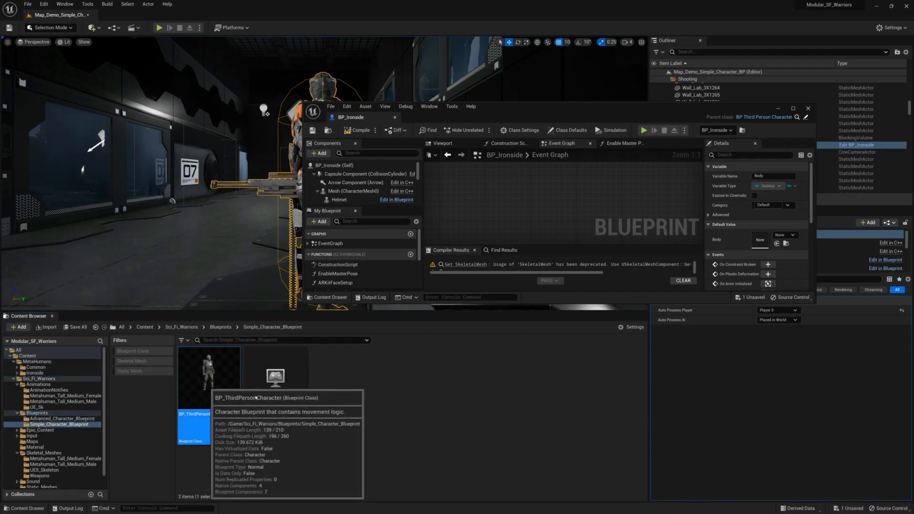
double_click(643, 108)
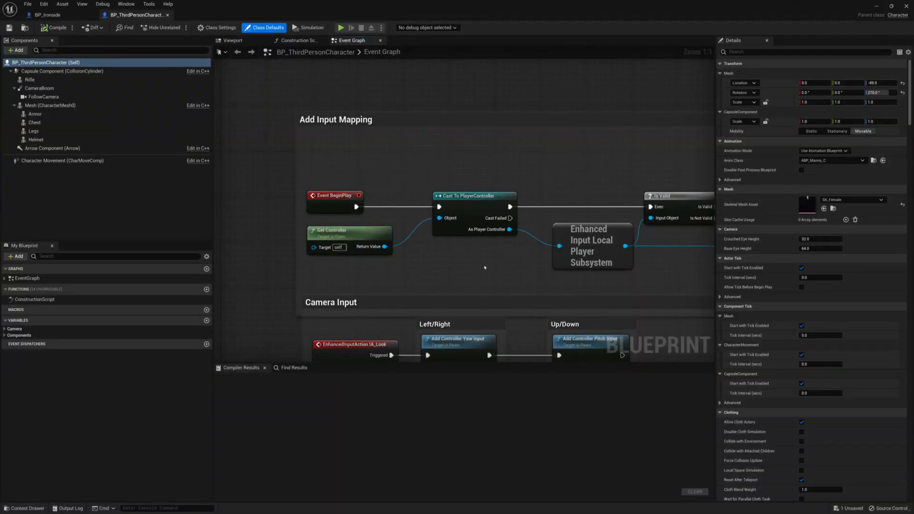
Add a custom event named "Metahuman Begin" above Event BeginPlay in the Add Input Mapping section
scroll(481, 271, "down", 1)
right_click_drag(479, 265, 409, 266)
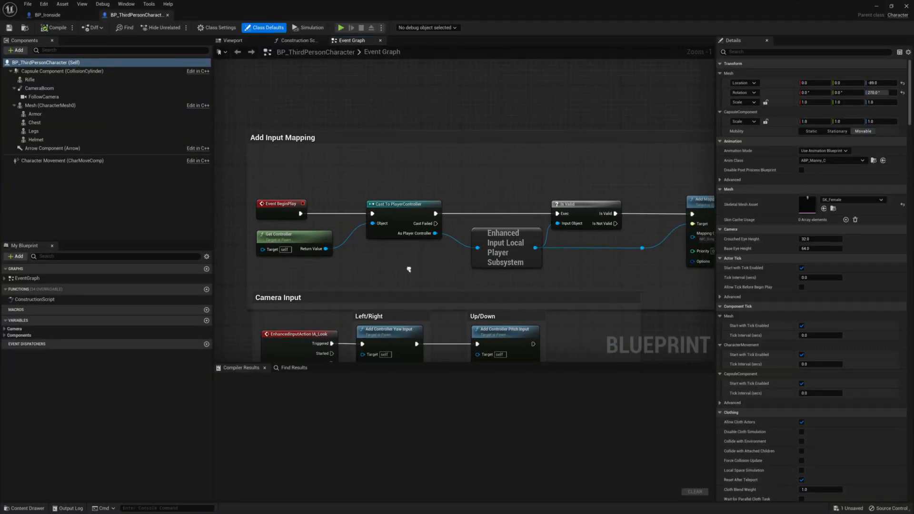
left_click(280, 206)
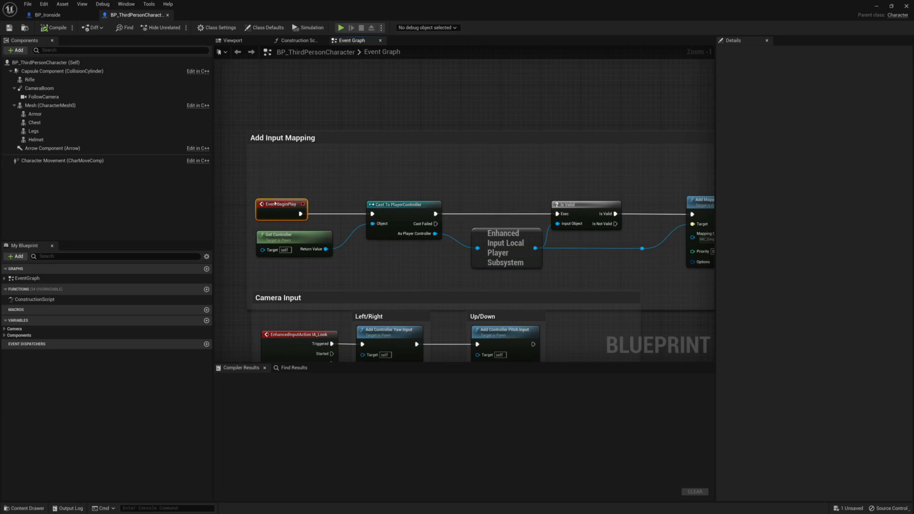
right_click(263, 167)
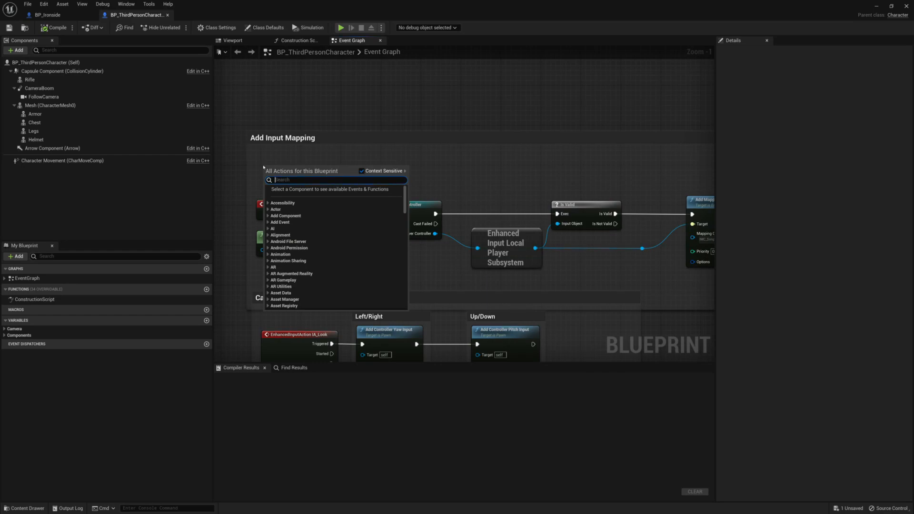
type("custom eve")
key("Return")
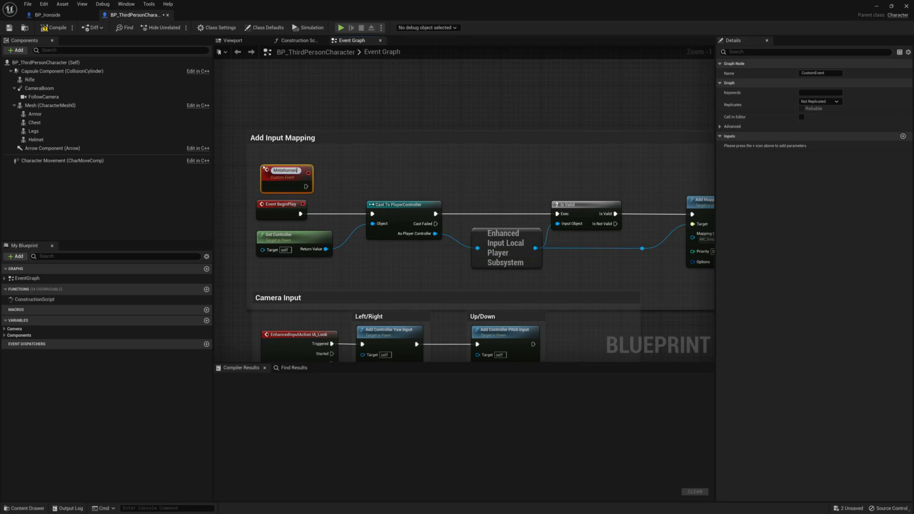
key("Return")
Wire Metahuman Begin into the Cast To PlayerController execution input, then compile, save and close BP_ThirdPersonCharacter
left_click_drag(281, 170, 376, 215)
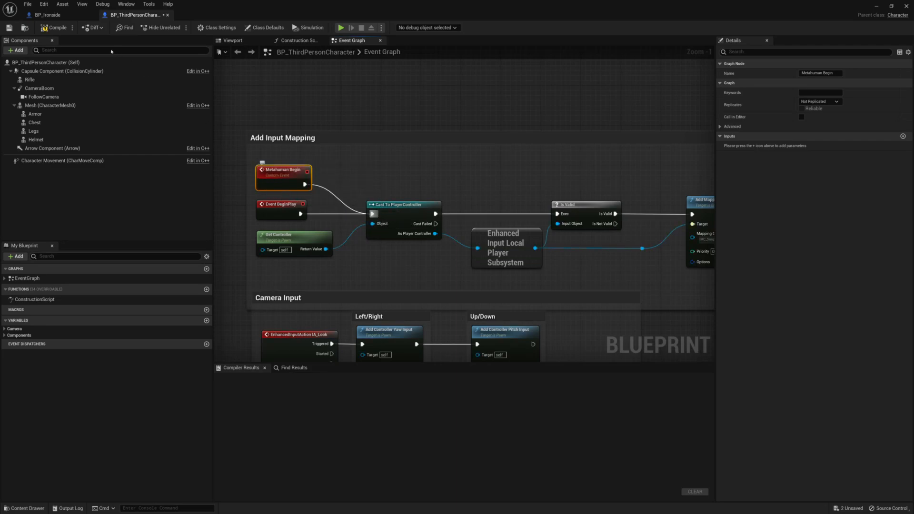
left_click(53, 27)
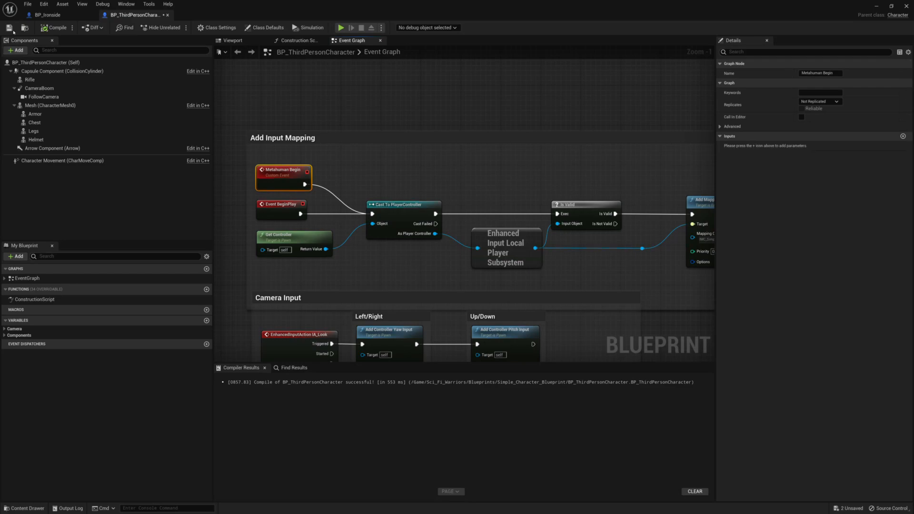
left_click(168, 16)
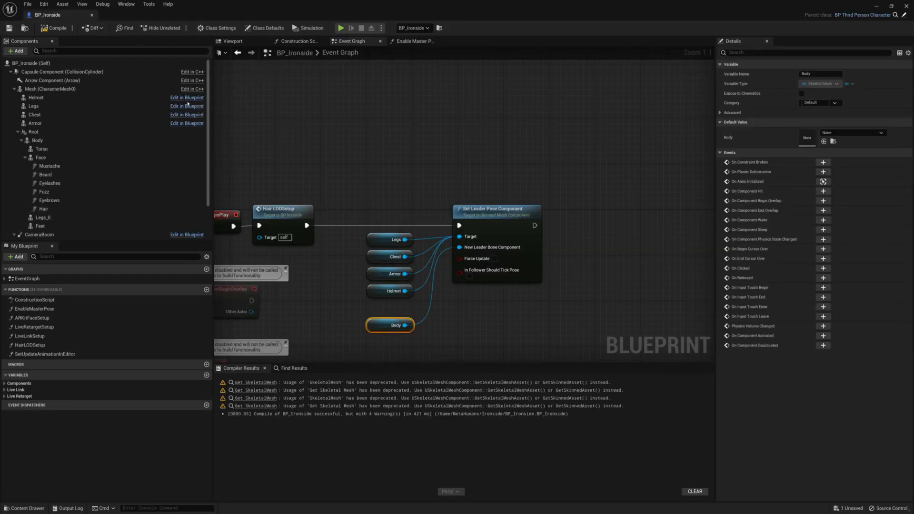
Add a Metahuman Begin call after Set Leader Pose Component in BP_Ironside's event graph, then compile and save the blueprint
left_click_drag(534, 225, 630, 226)
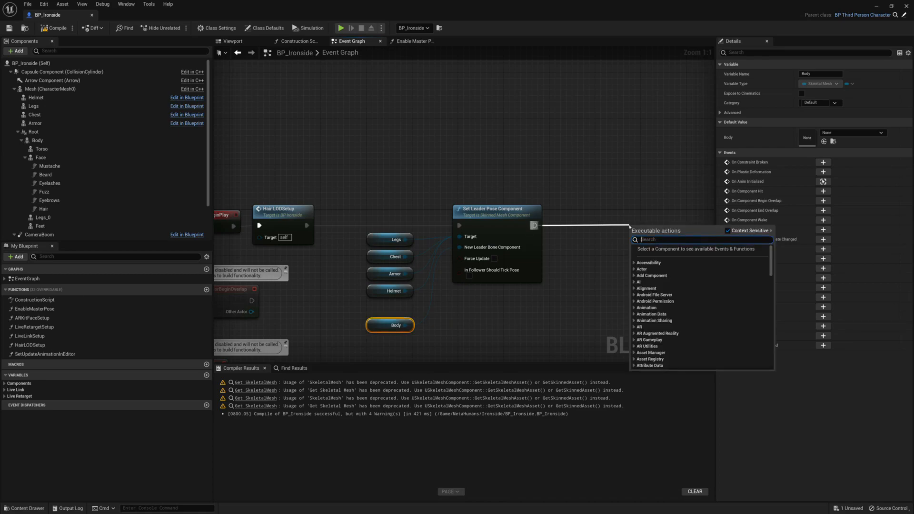
type("begin")
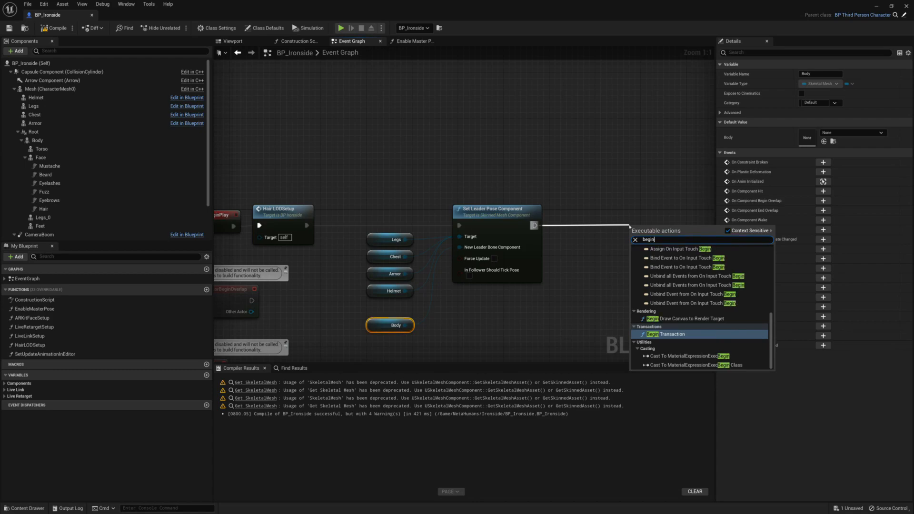
type(" pla")
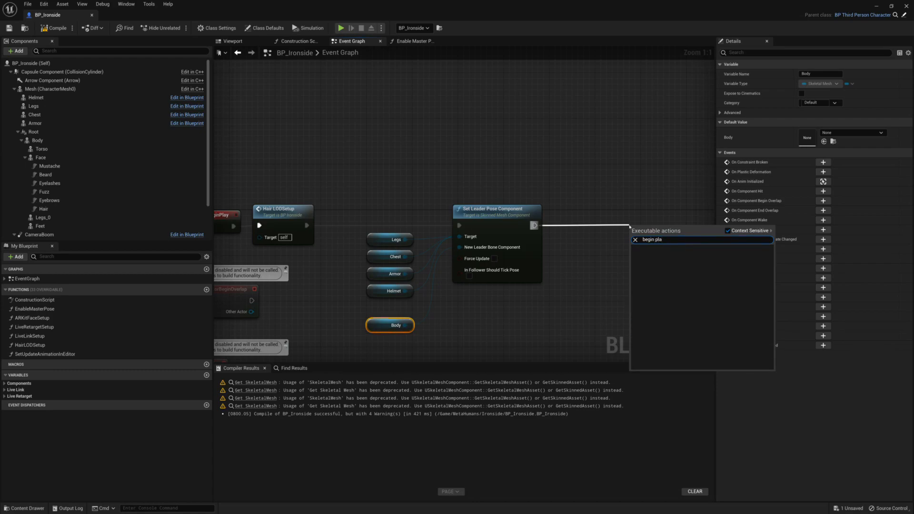
key("BackSpace")
key("BackSpace")
key("BackSpace")
key("BackSpace")
key("BackSpace")
key("BackSpace")
key("BackSpace")
key("BackSpace")
key("BackSpace")
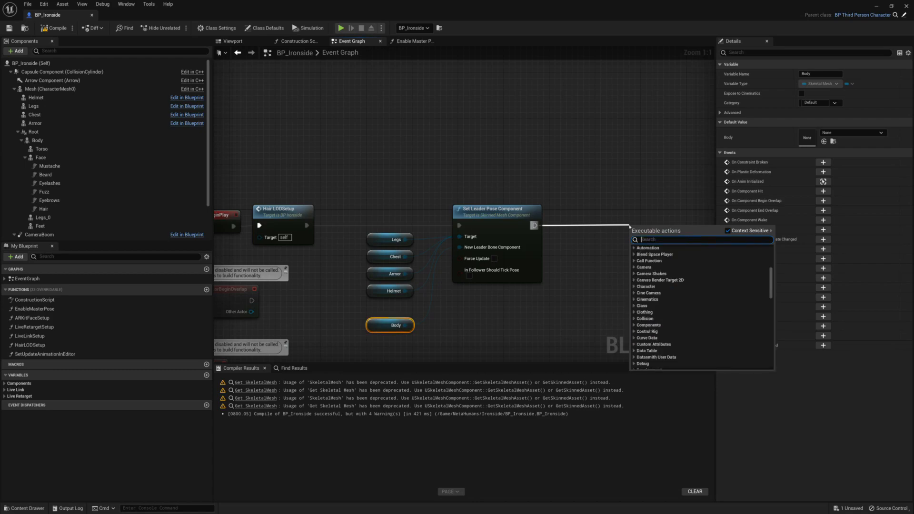
type("met")
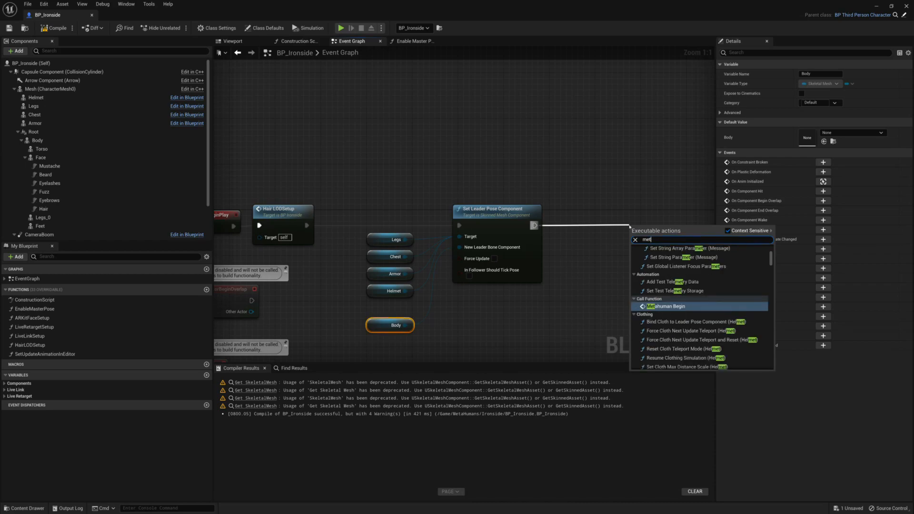
left_click(667, 307)
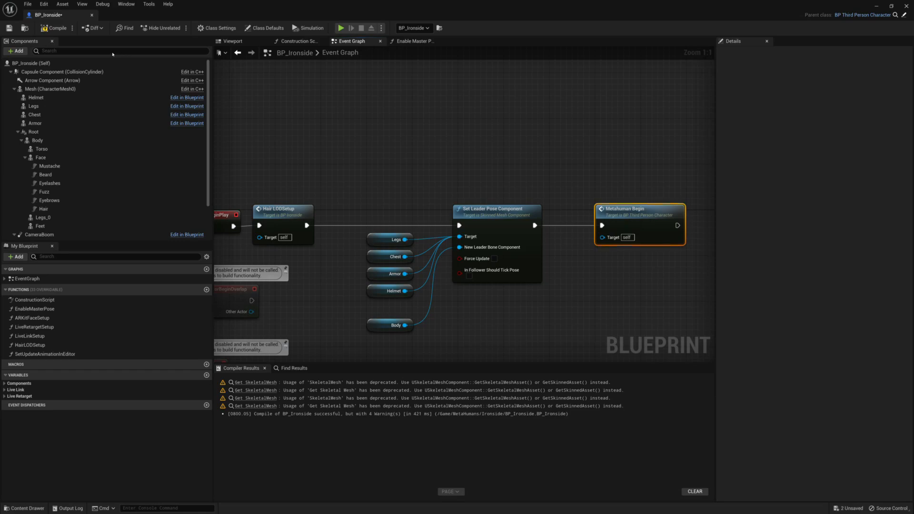
left_click(52, 28)
right_click_drag(577, 294, 488, 267)
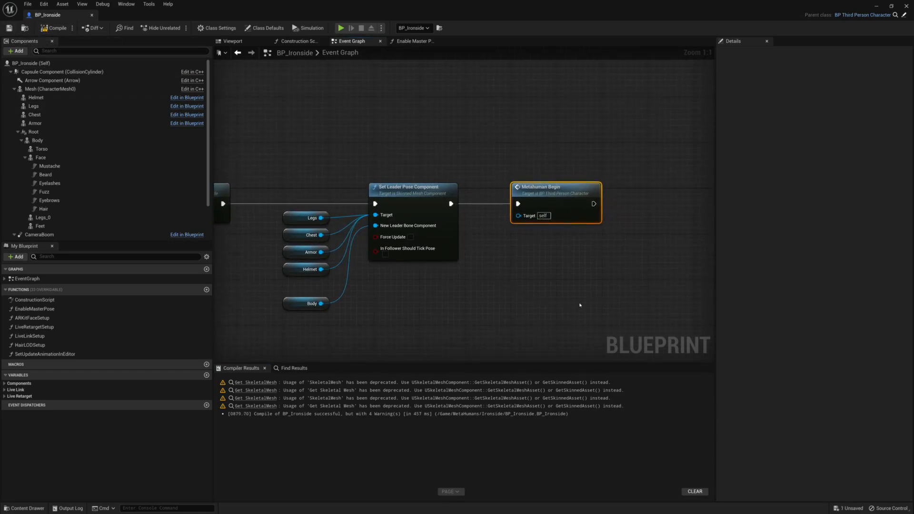
Play-test the level by running the Ironside character around in several directions, then stop the session
left_click(876, 7)
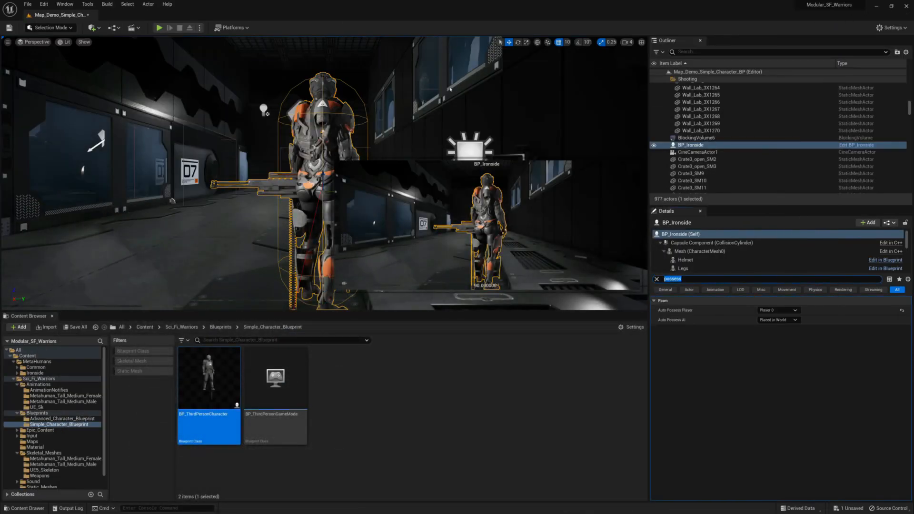
left_click(160, 28)
key("w")
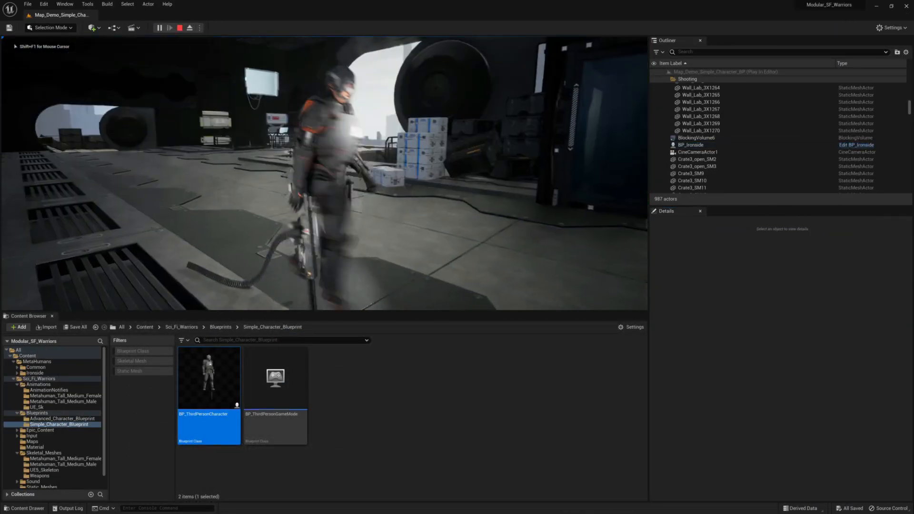
key("d")
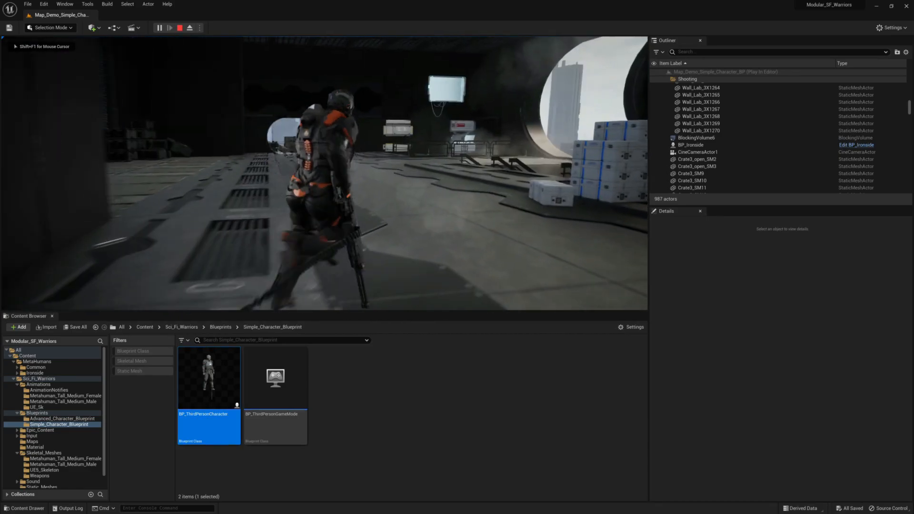
key("s")
key("w")
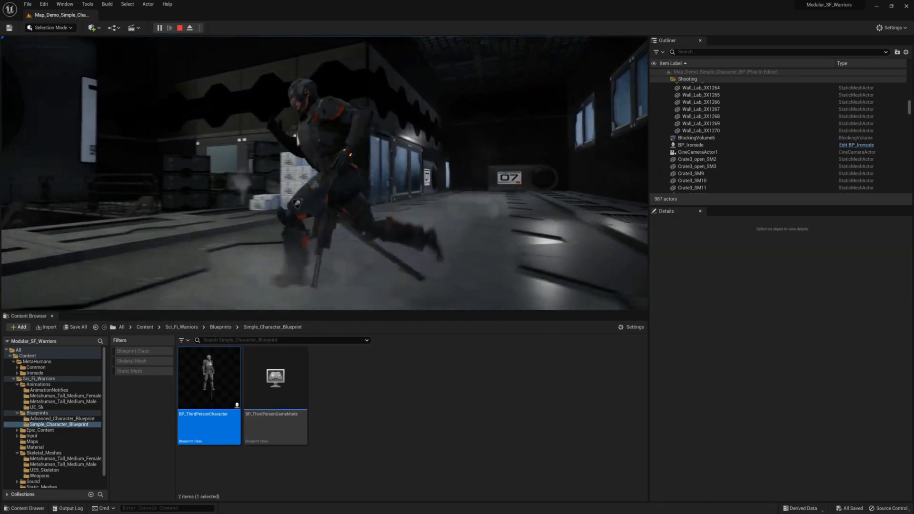
key("s")
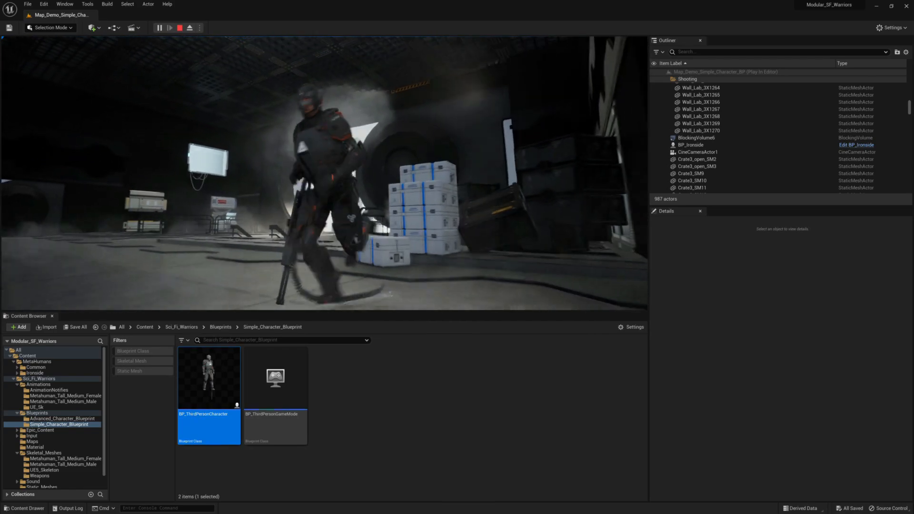
key("w")
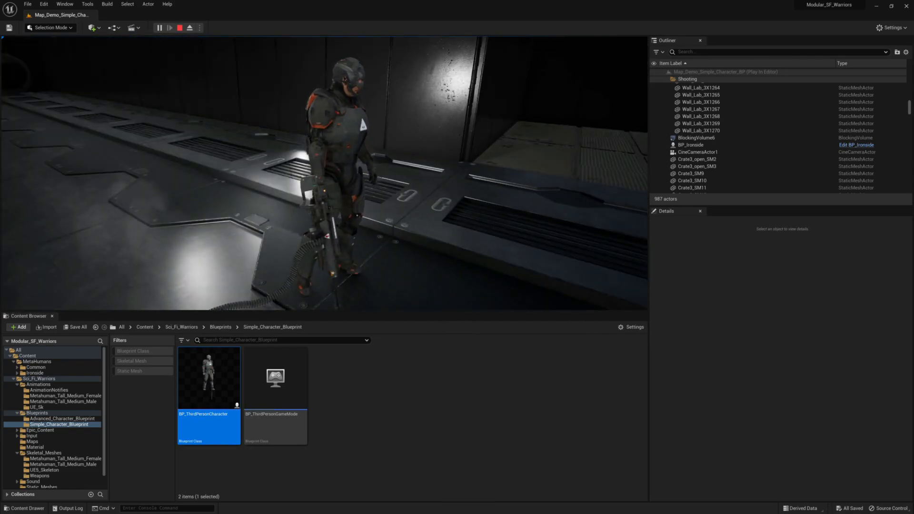
key("Escape")
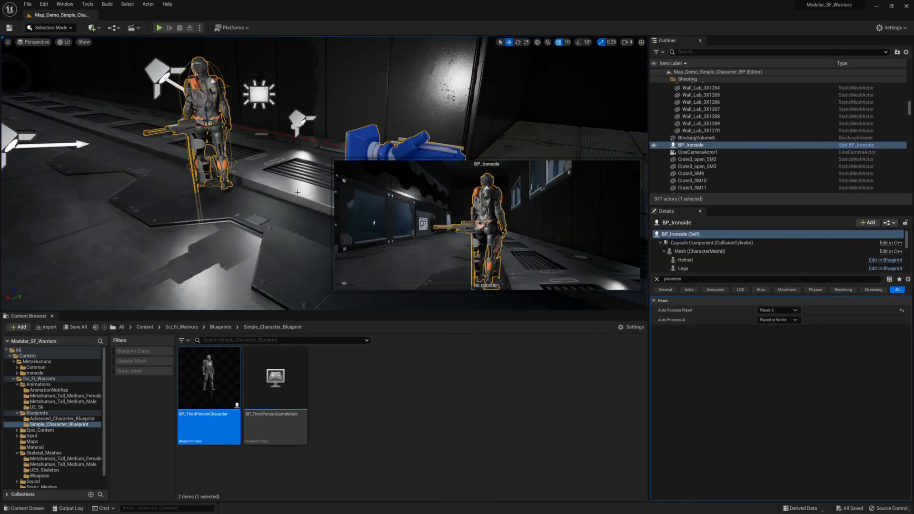
Reopen BP_Ironside and wire a Mesh reference into the Target of Set Leader Pose Component, then compile and save
right_click(204, 100)
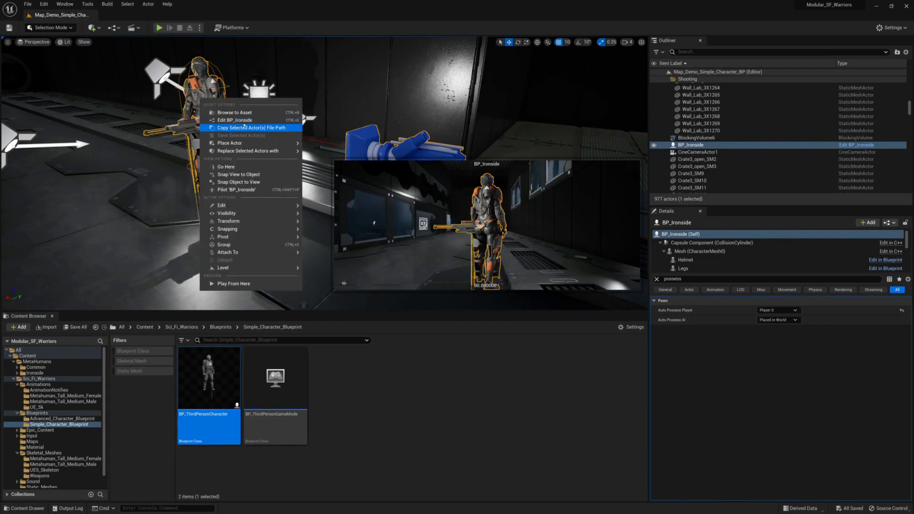
left_click(242, 123)
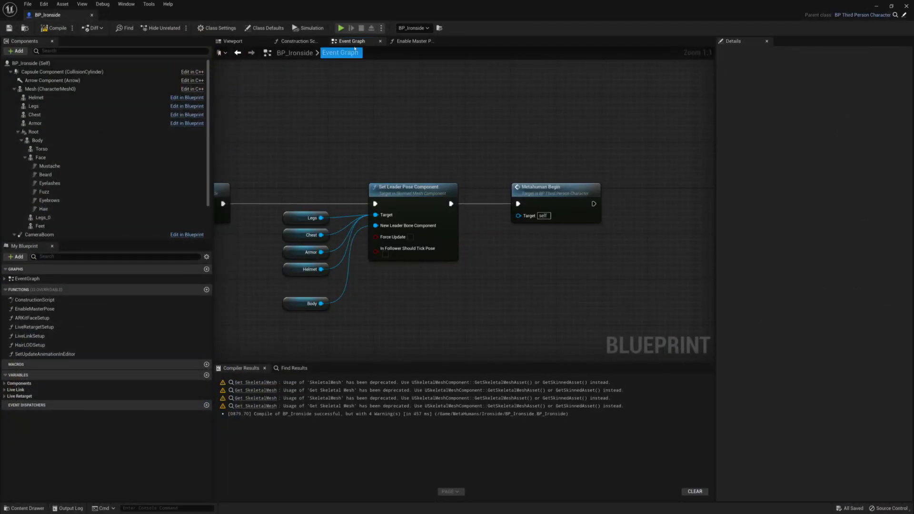
right_click_drag(323, 145, 403, 136)
mouse_move(35, 88)
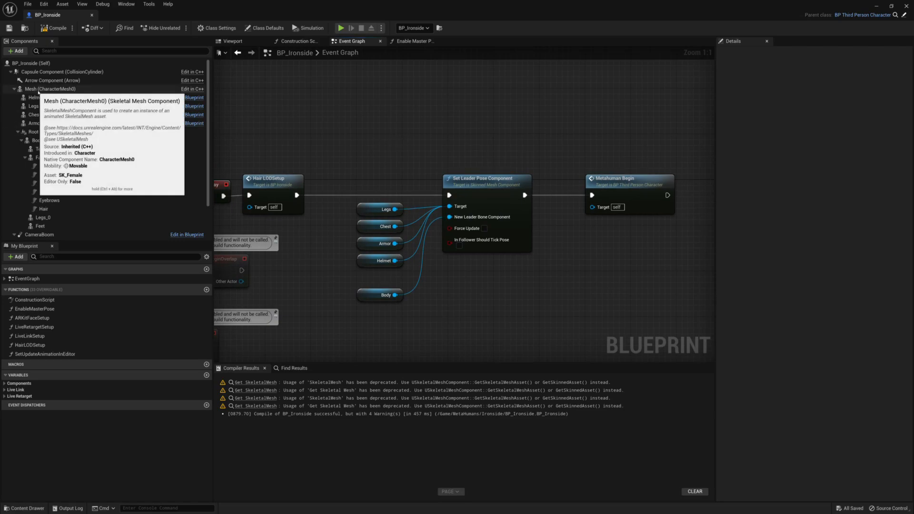
left_click_drag(34, 88, 362, 173)
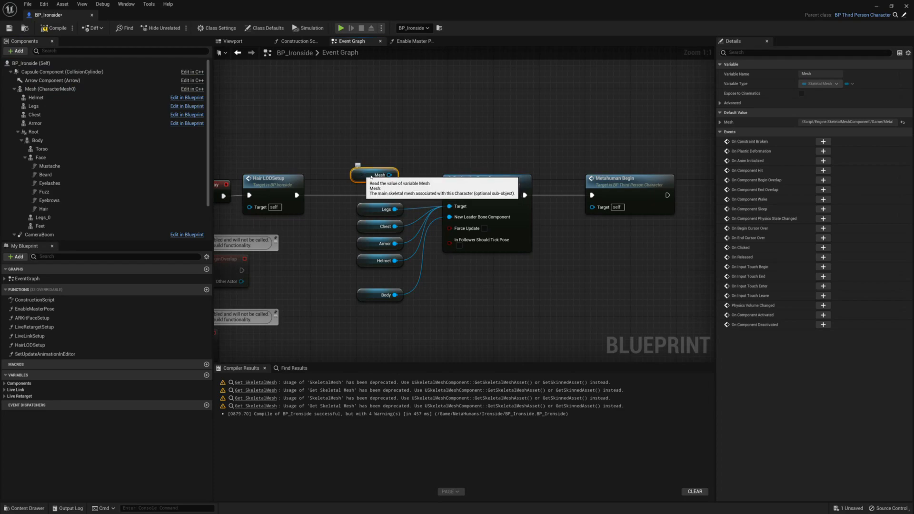
left_click_drag(396, 174, 416, 194)
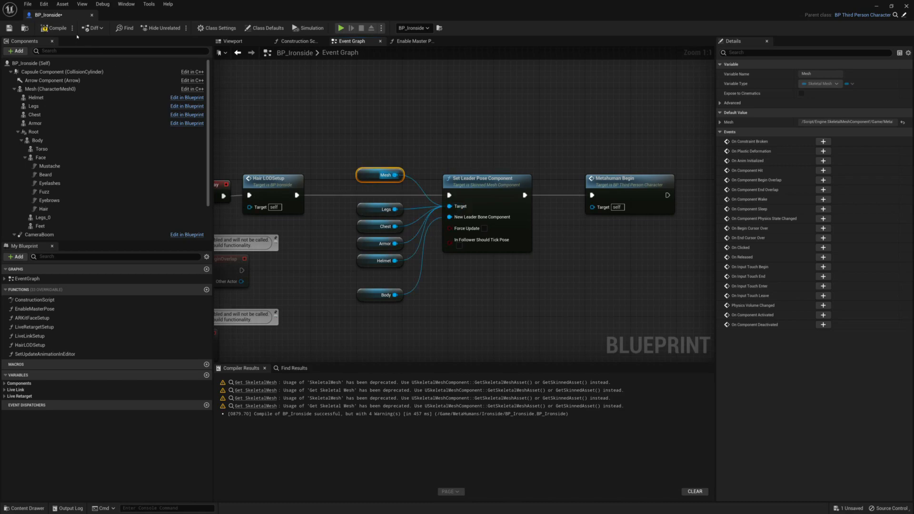
left_click(56, 27)
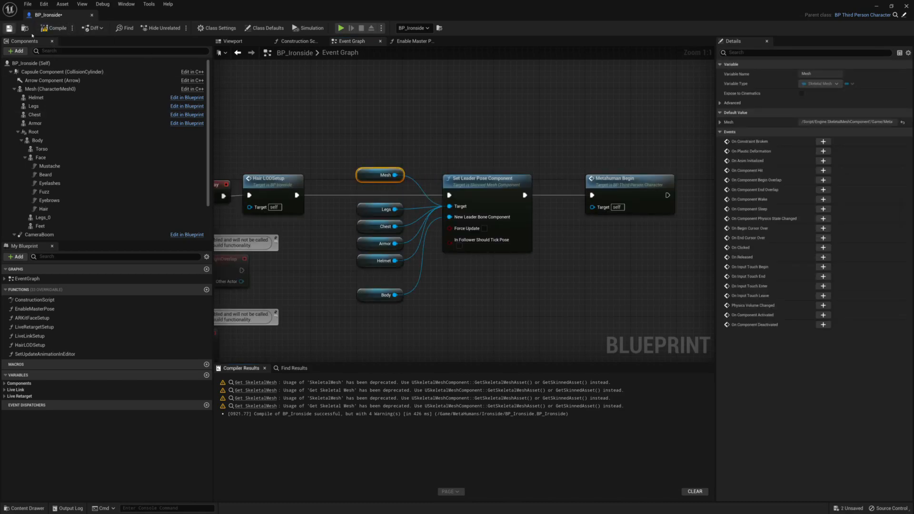
Play-test the level in fullscreen, checking the armor and mesh while the character runs and stands, then stop the session
left_click(875, 5)
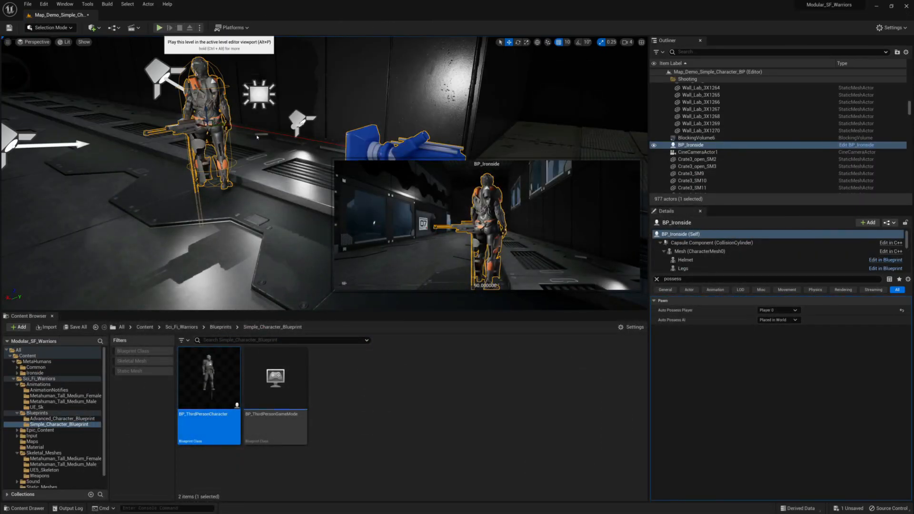
left_click(159, 28)
key("F11")
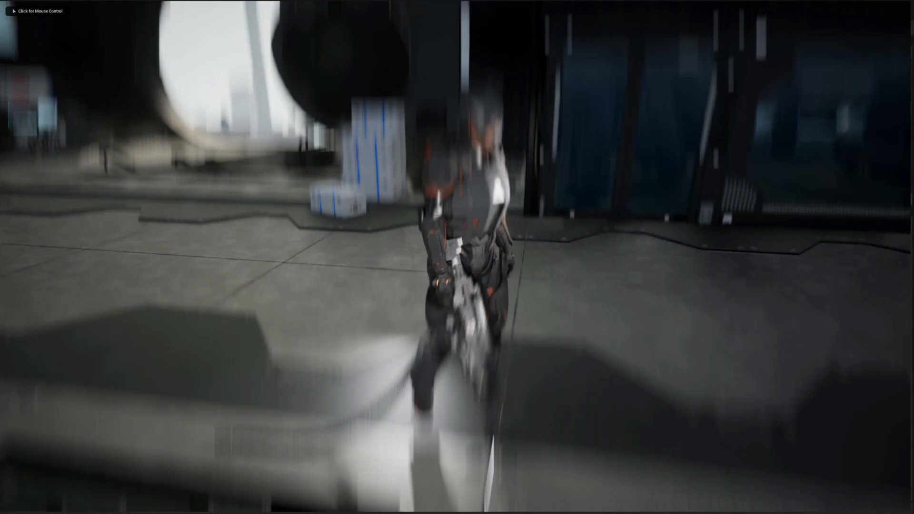
key("a")
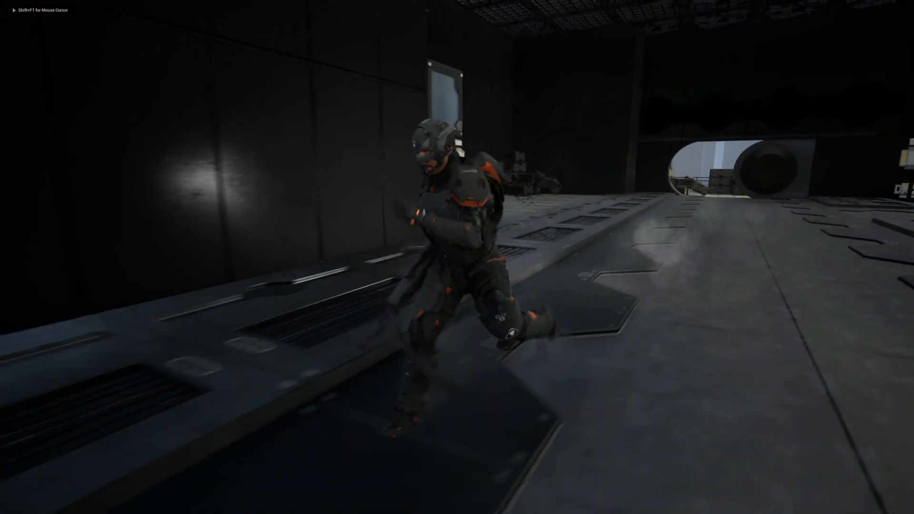
key("w")
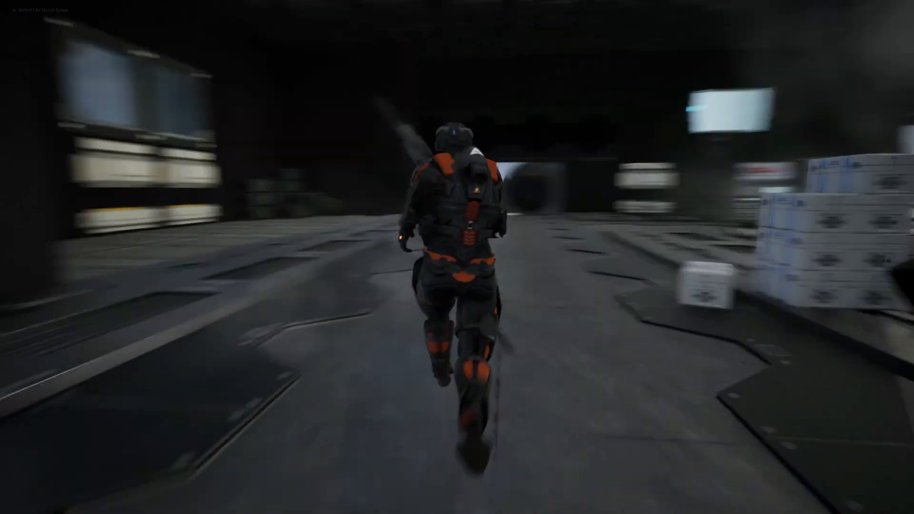
key("d")
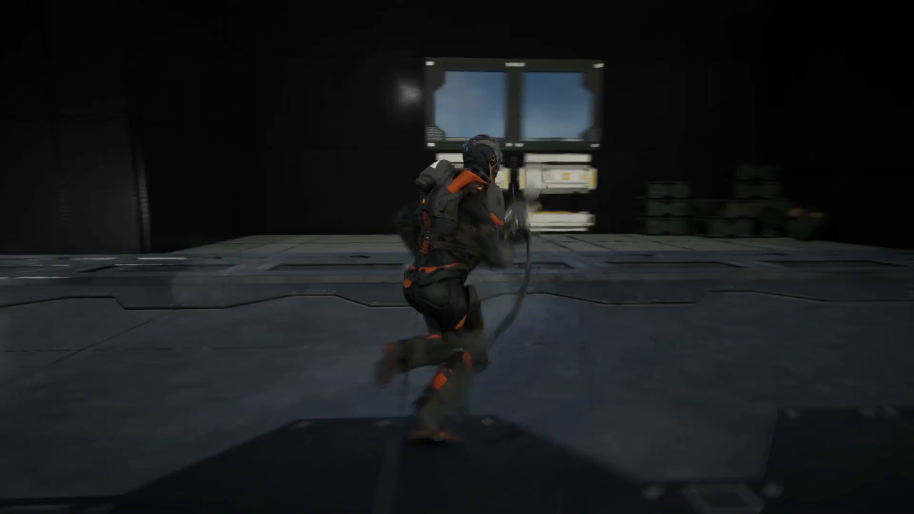
key("s")
key("a")
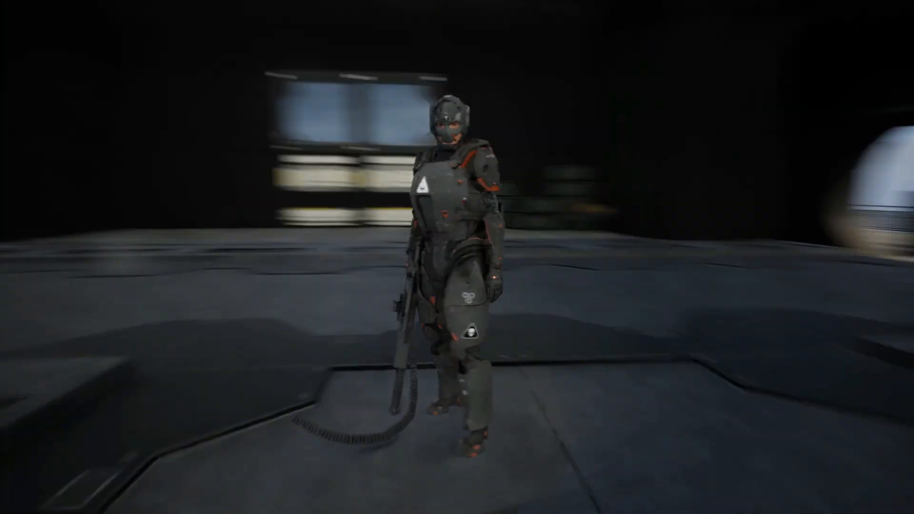
key("Escape")
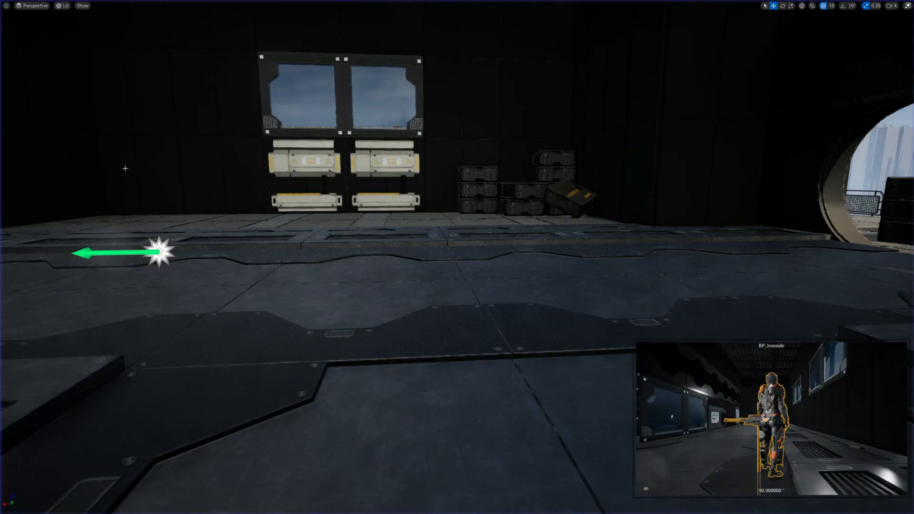
Find the Ironside character in the level, open its blueprint for editing and show the blueprint's 3D preview
right_click_drag(240, 182, 86, 162)
right_click(574, 253)
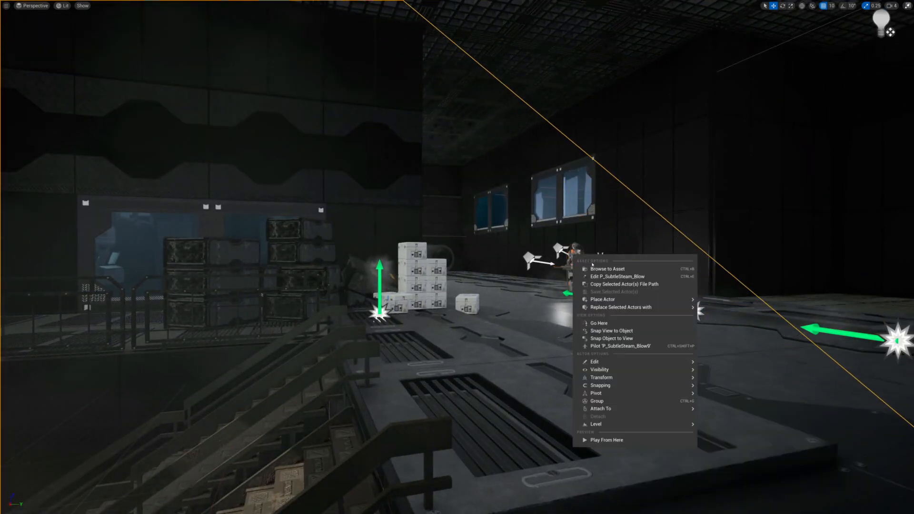
right_click_drag(562, 265, 650, 269)
key("w")
right_click(402, 206)
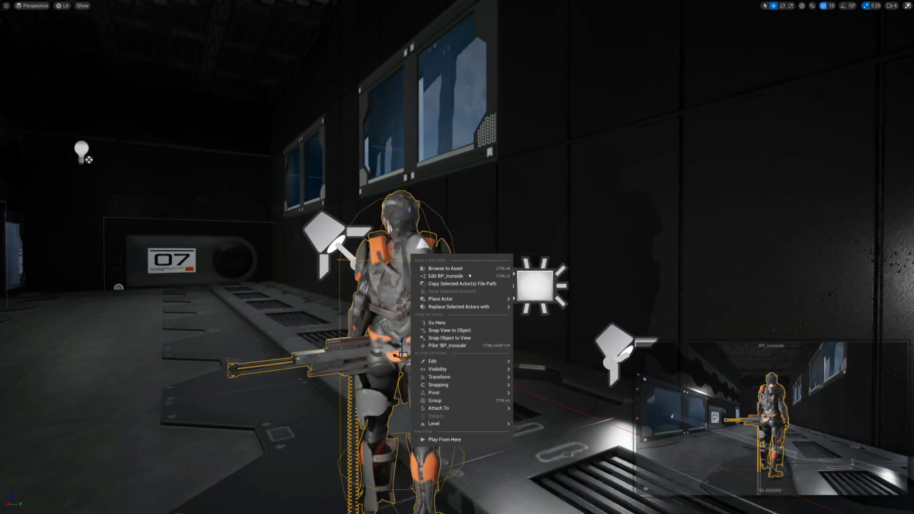
left_click(441, 272)
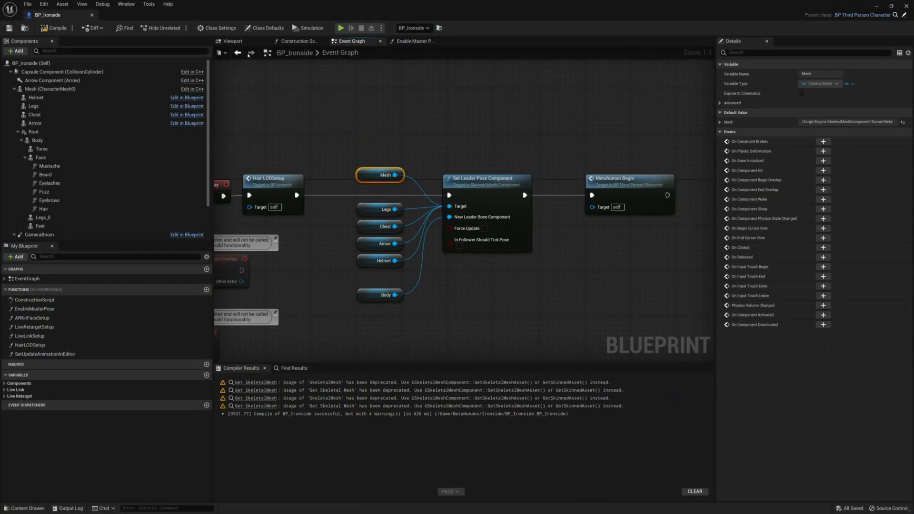
left_click(231, 42)
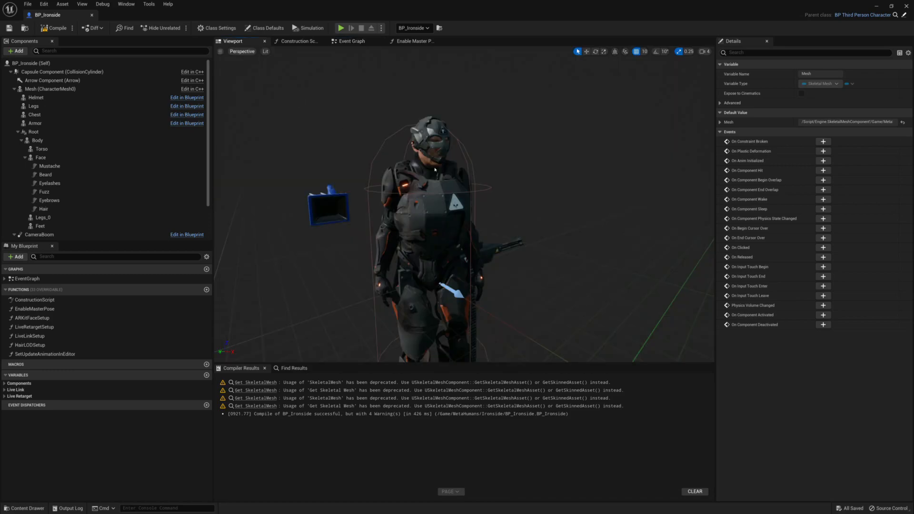
Hide the Helmet component by finding its Visible property with the filter "visi" and turning it off
left_click(431, 125)
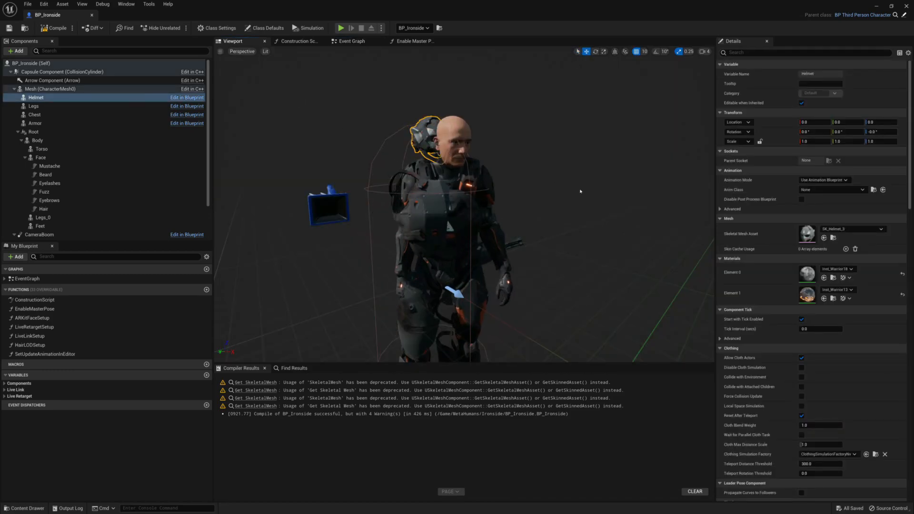
left_click(756, 53)
type("i")
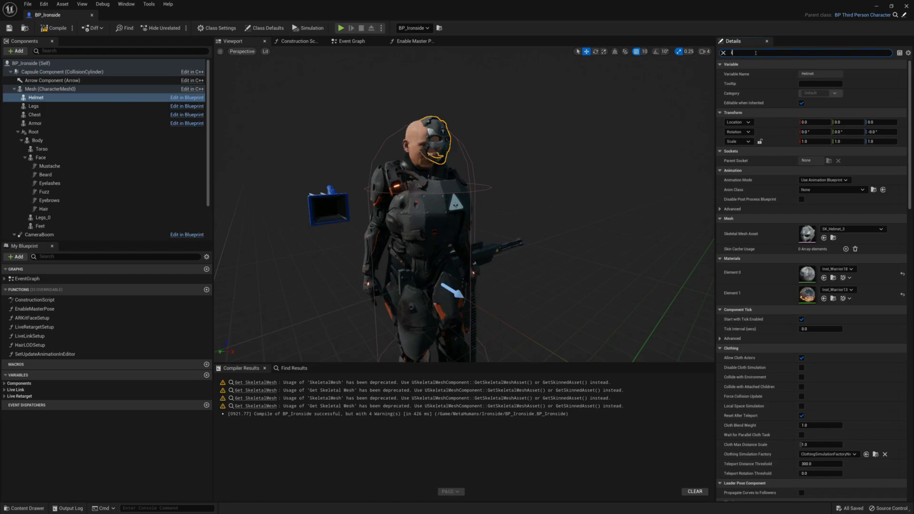
type("n")
key("BackSpace")
key("BackSpace")
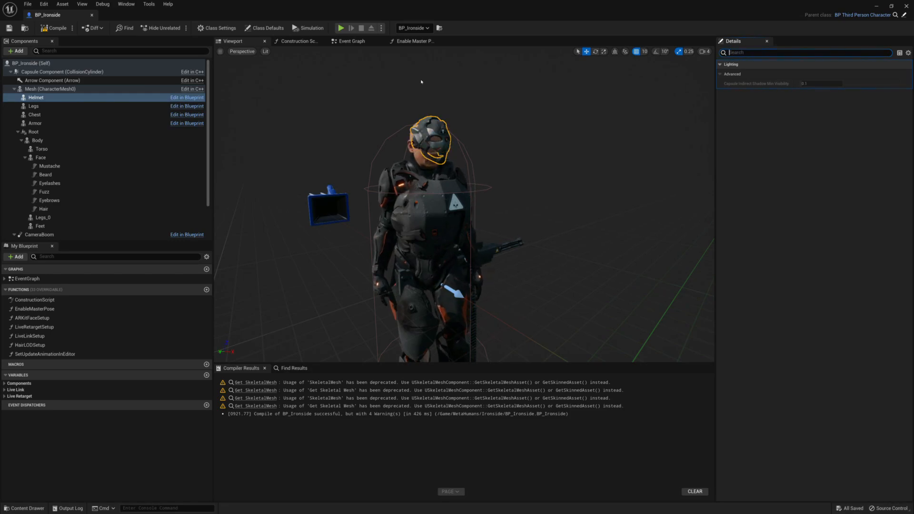
type("si")
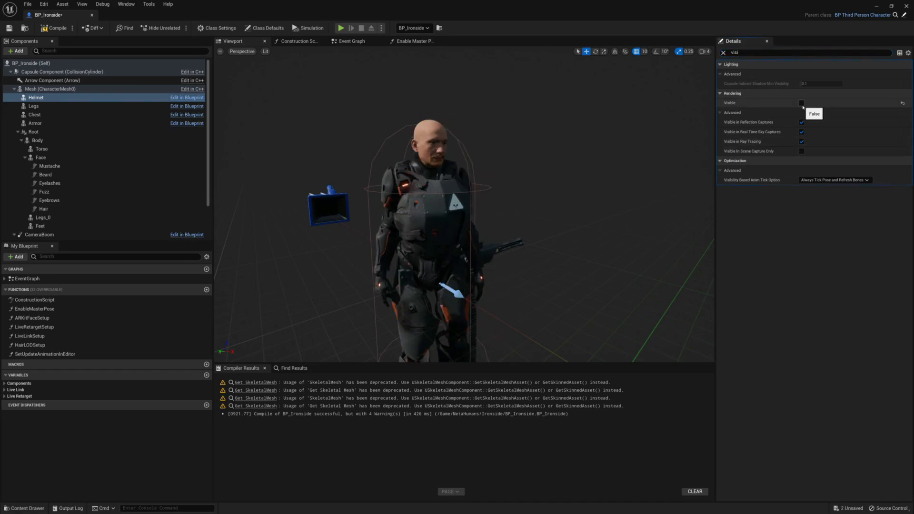
Make the Hair and Beard components under Face visible by turning on their Visible property, then compile and save the blueprint
left_click(421, 139)
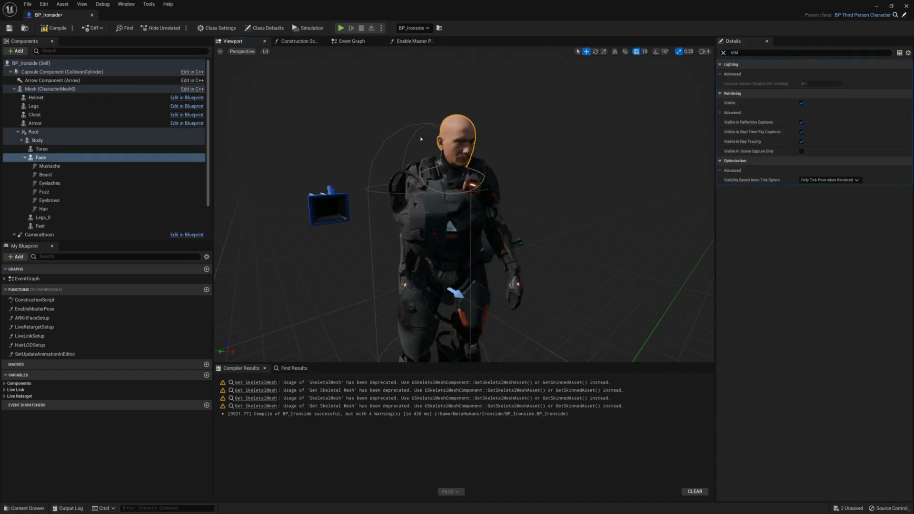
left_click(43, 208)
left_click(802, 75)
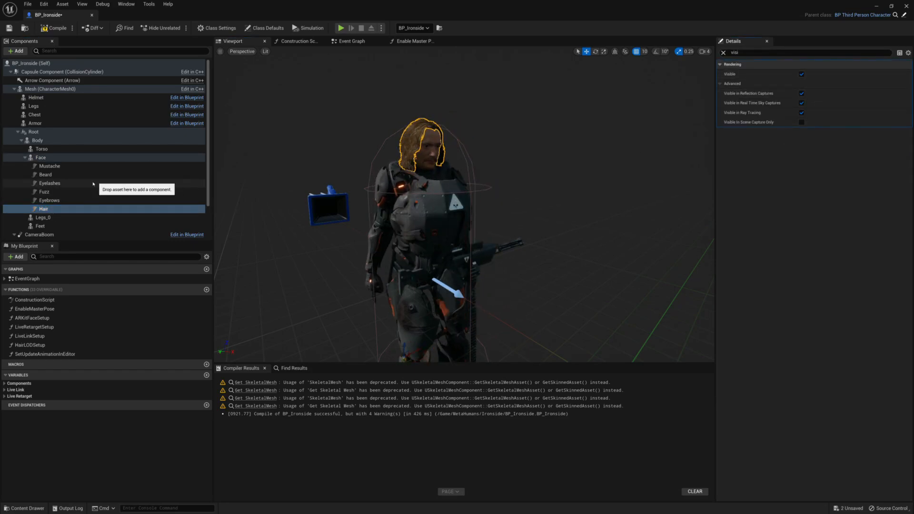
left_click(45, 174)
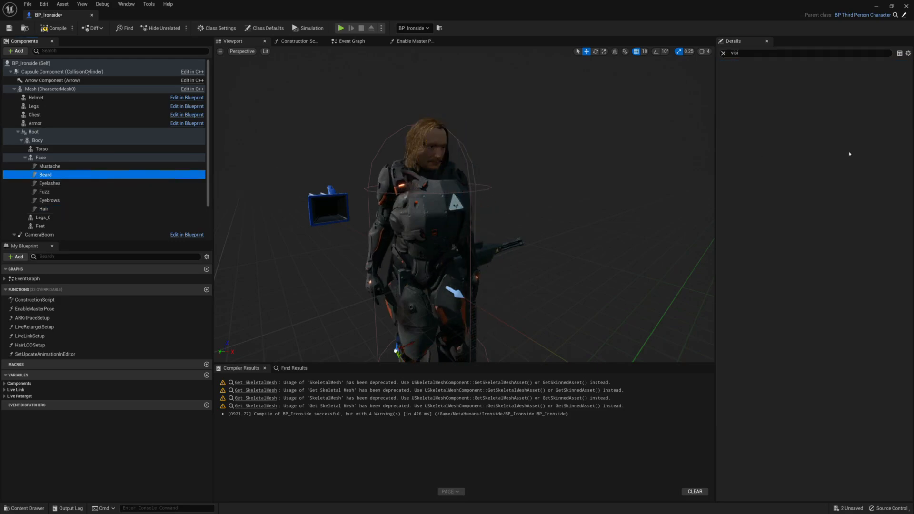
left_click(802, 74)
left_click(802, 75)
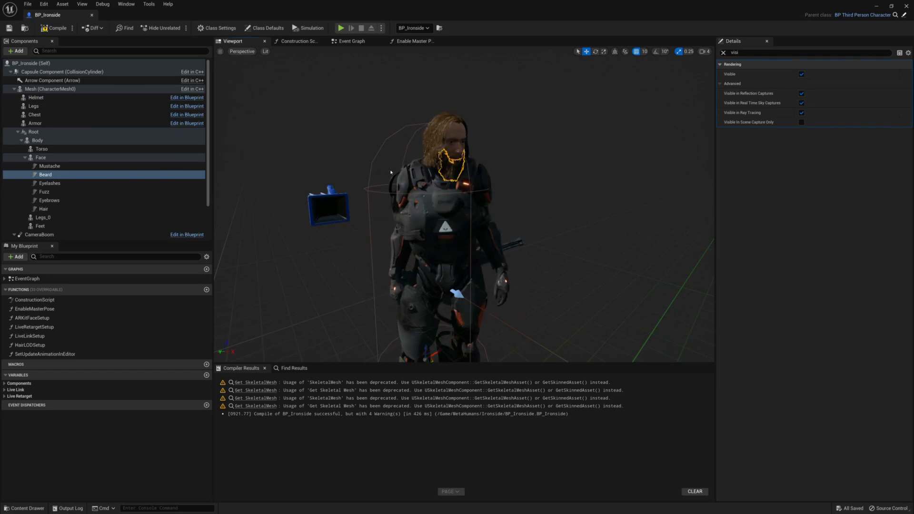
left_click(456, 205)
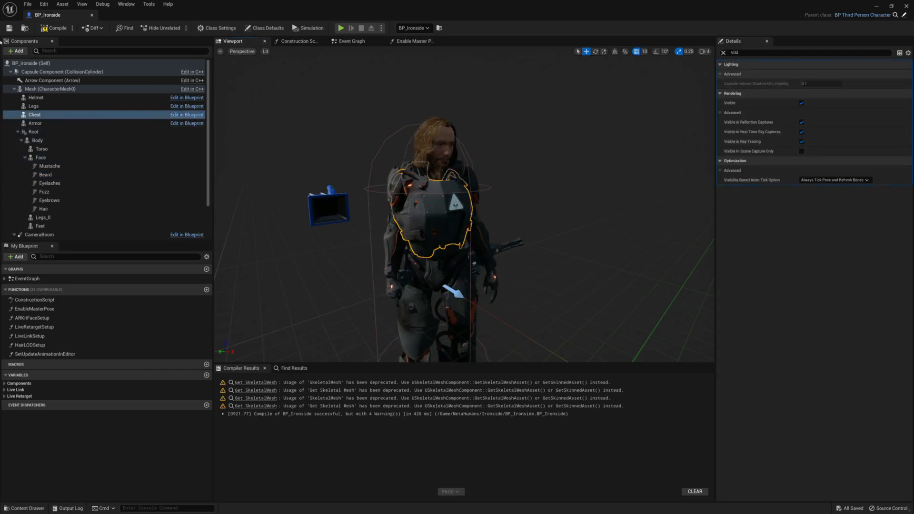
left_click(54, 27)
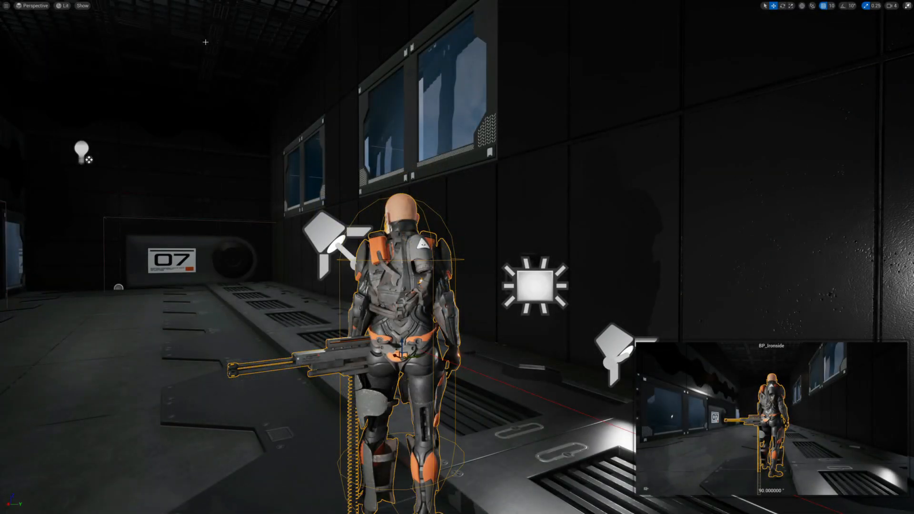
Play-test the level, running the character in several directions to examine the bare head, beard and armor in motion
key("alt+p")
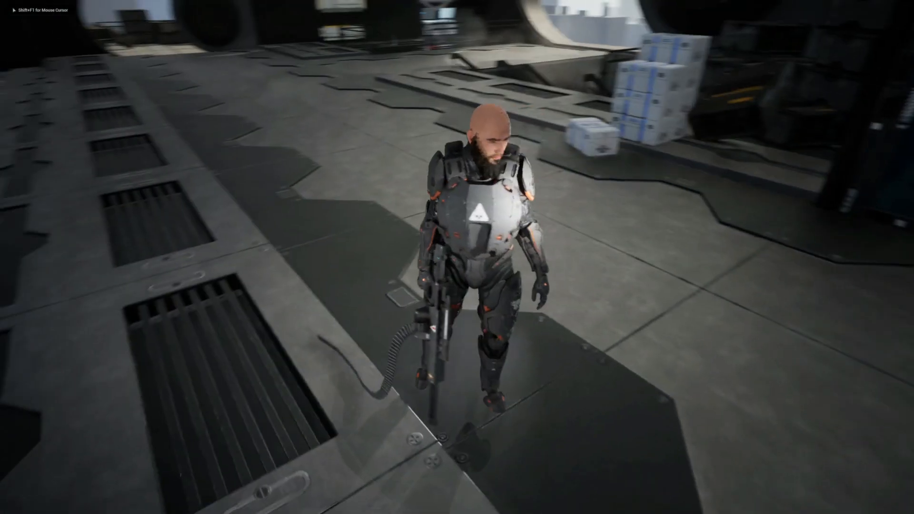
key("s")
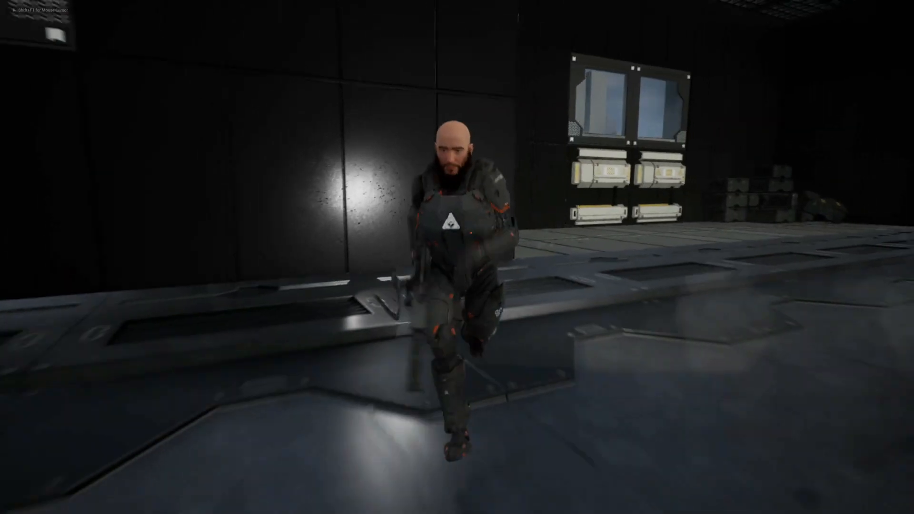
key("d")
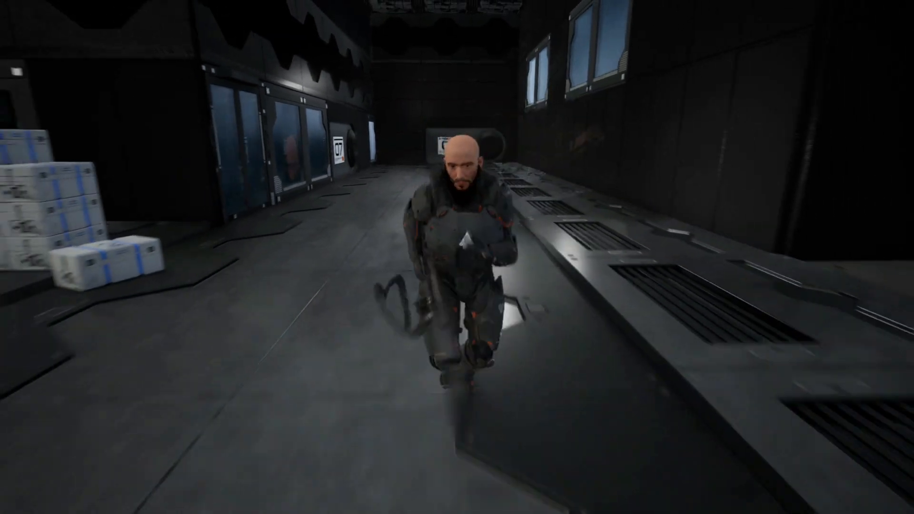
key("w")
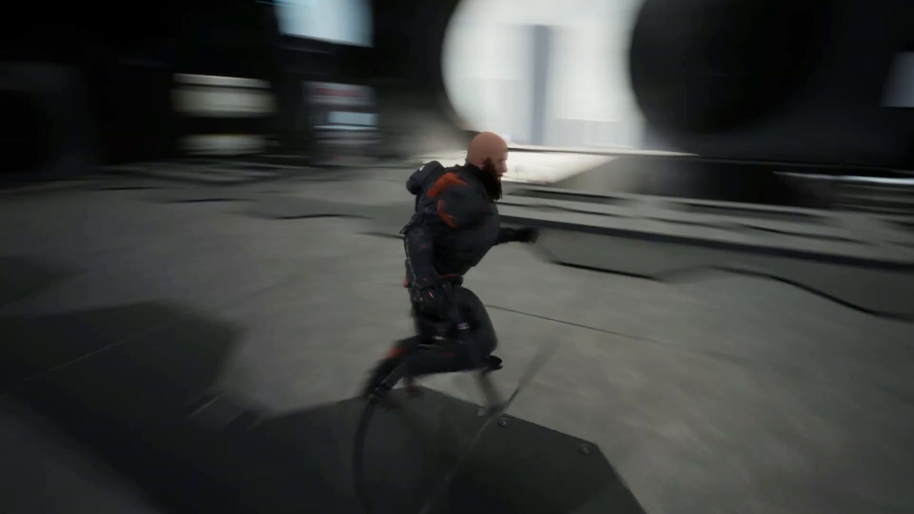